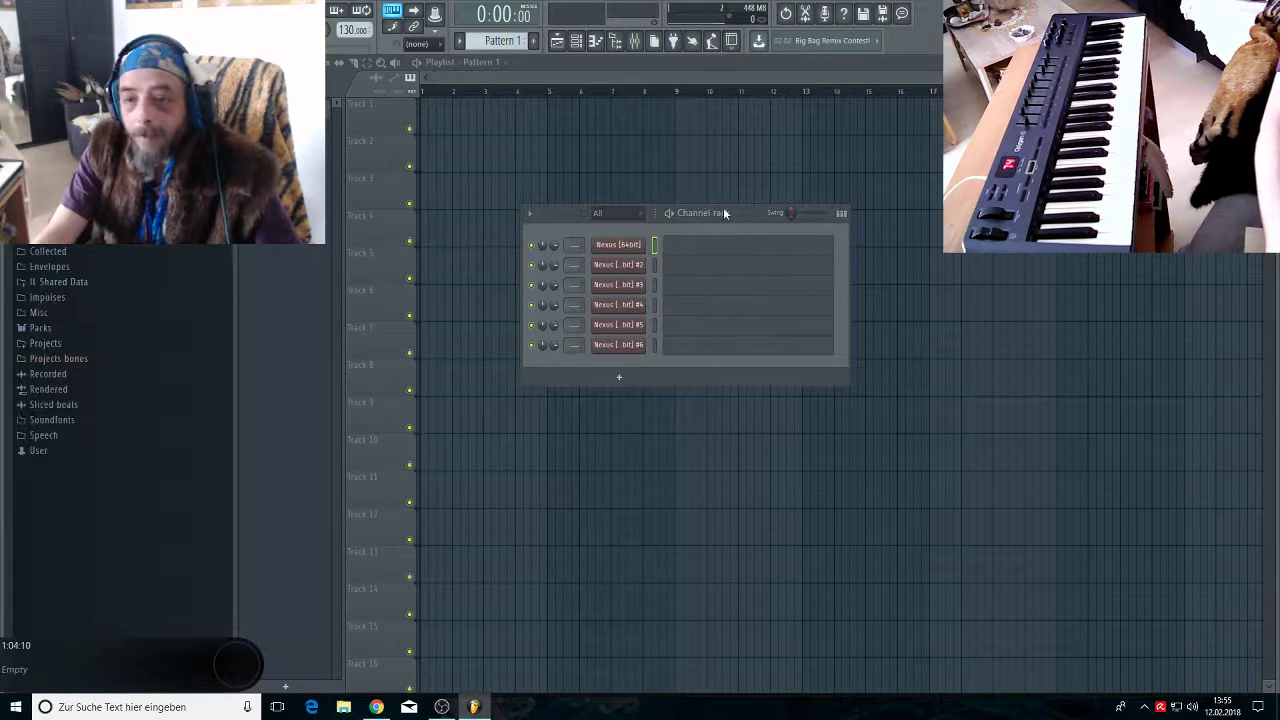
Open the first Nexus channel's plugin window and arrange it below the channel rack so both are visible
drag(725, 213, 707, 221)
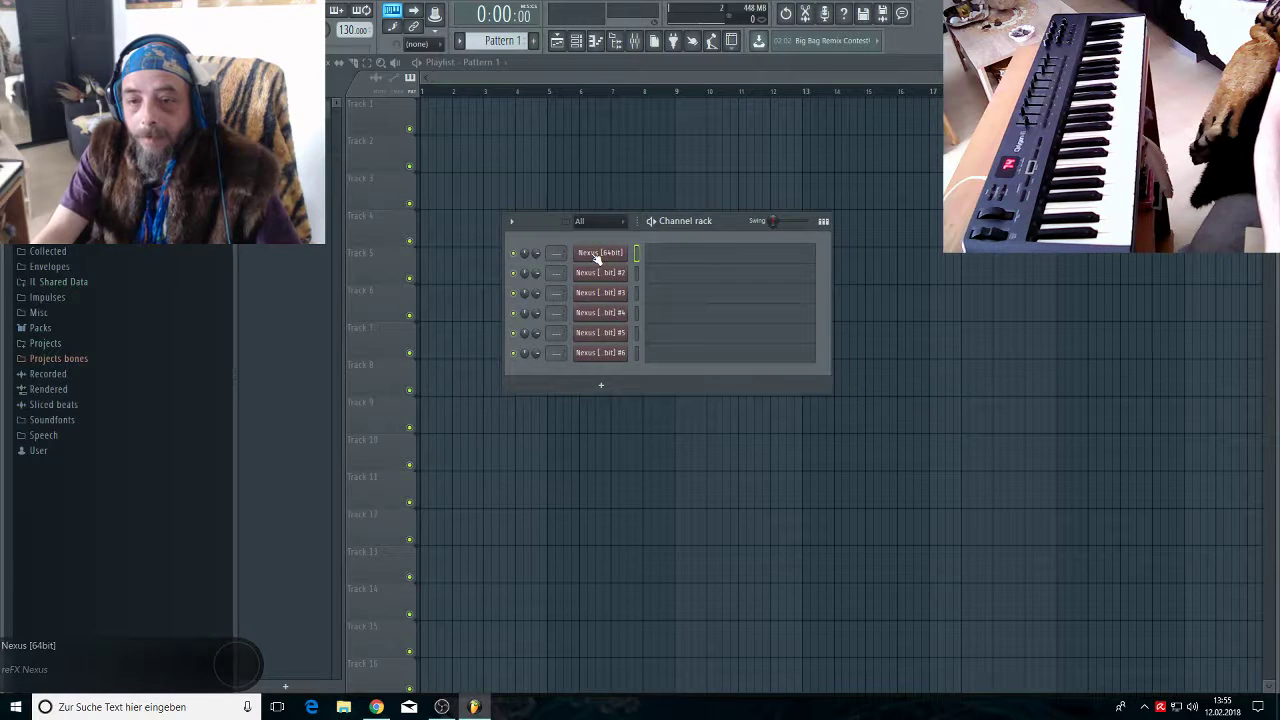
click(598, 254)
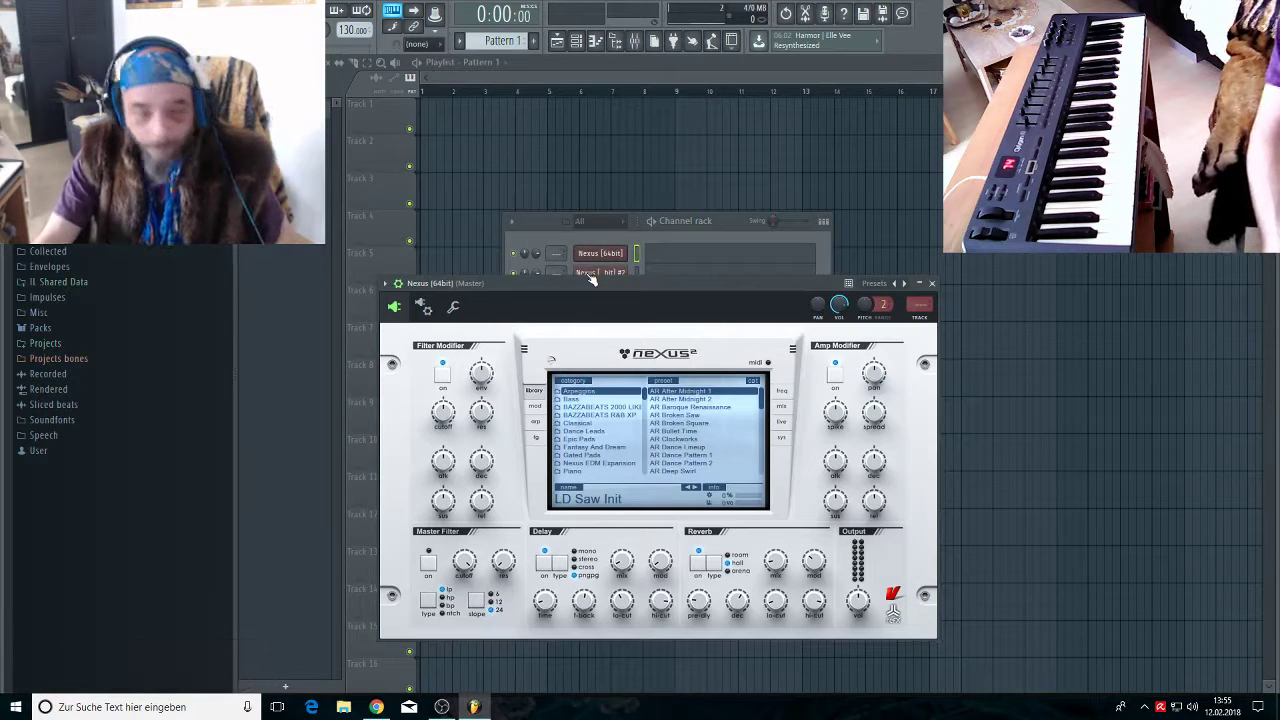
drag(602, 284, 614, 315)
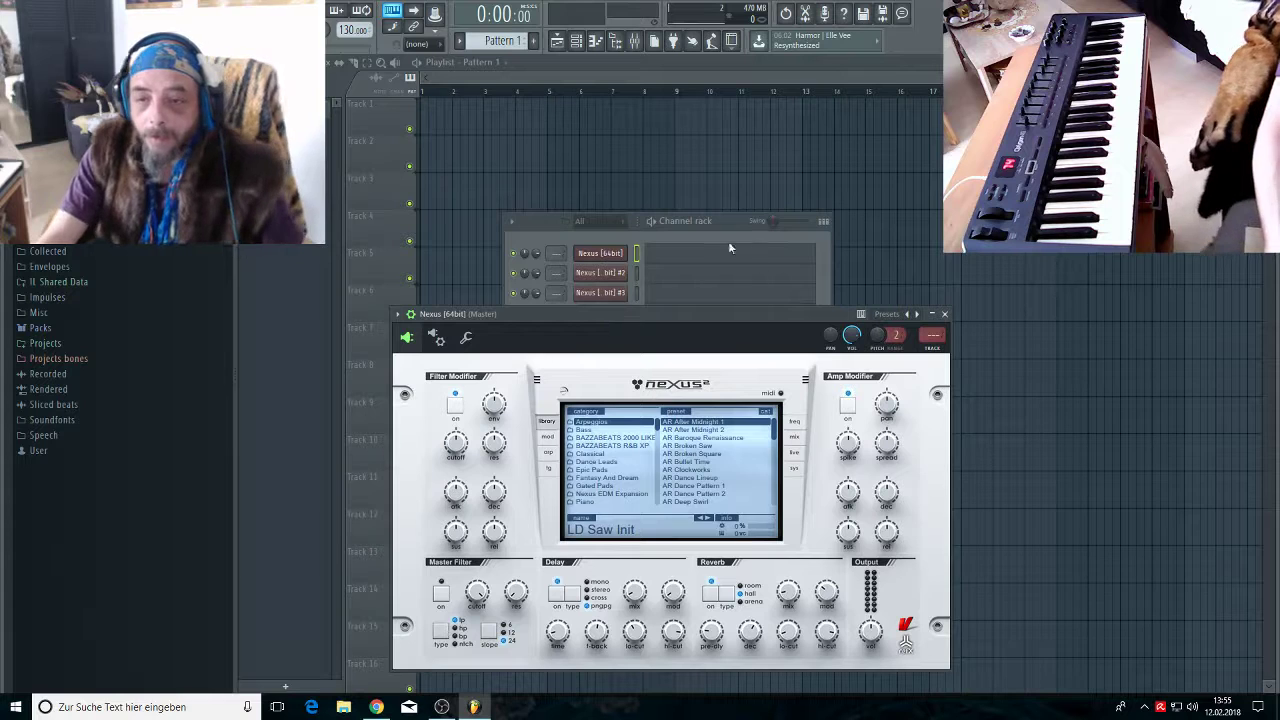
drag(729, 226, 713, 141)
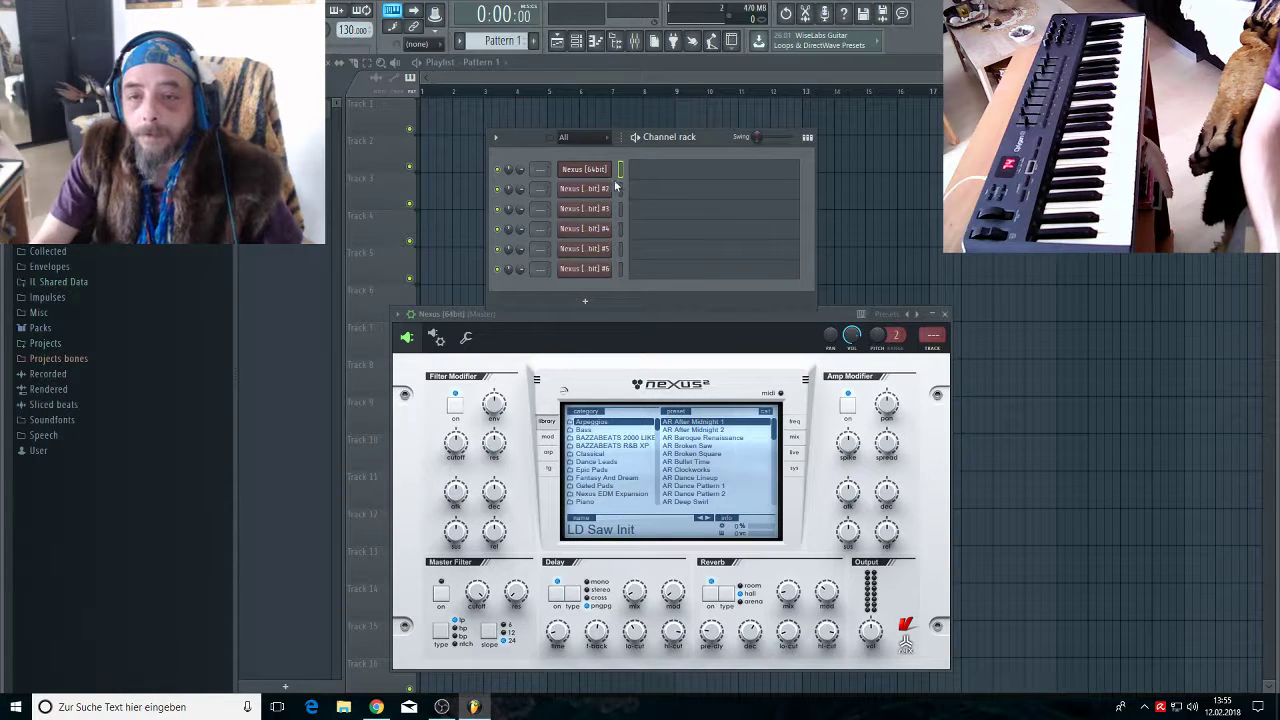
Load the LP Tupan Drum Loops preset from the XP Hlw Prcn Lps category in the first Nexus channel
click(584, 169)
click(584, 169)
scroll(618, 457, down, 10)
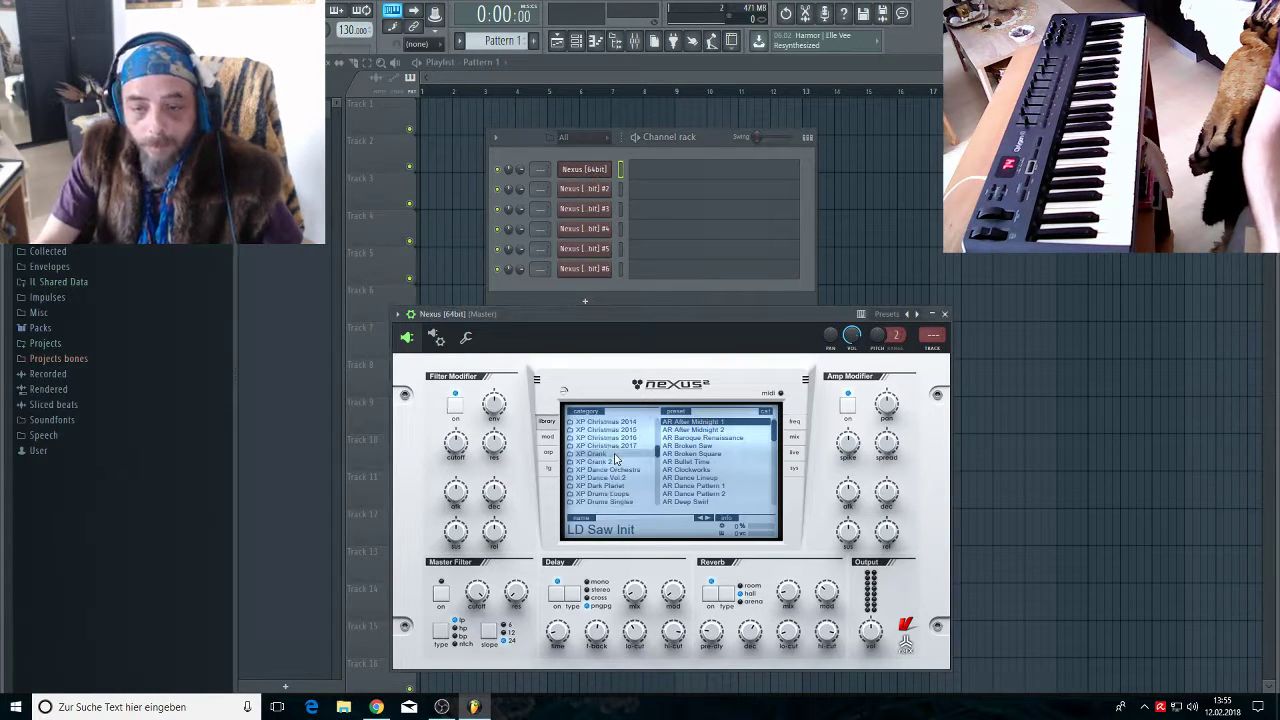
scroll(618, 463, up, 4)
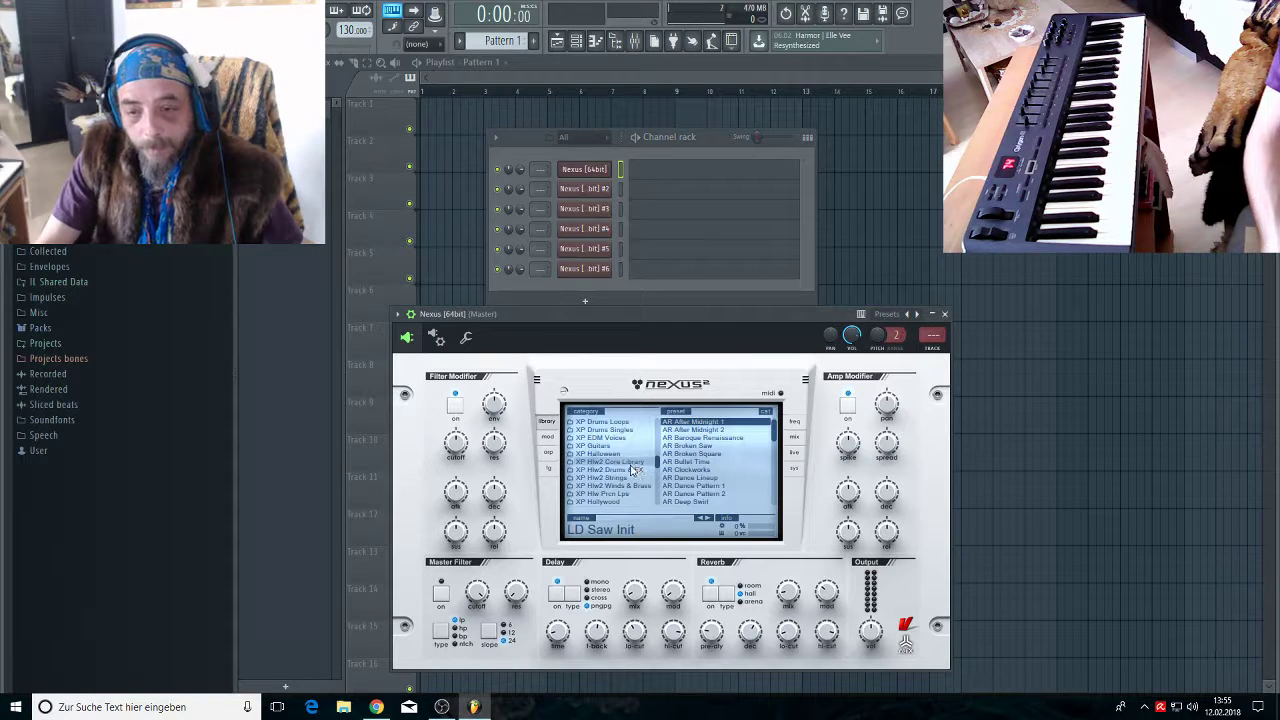
click(631, 493)
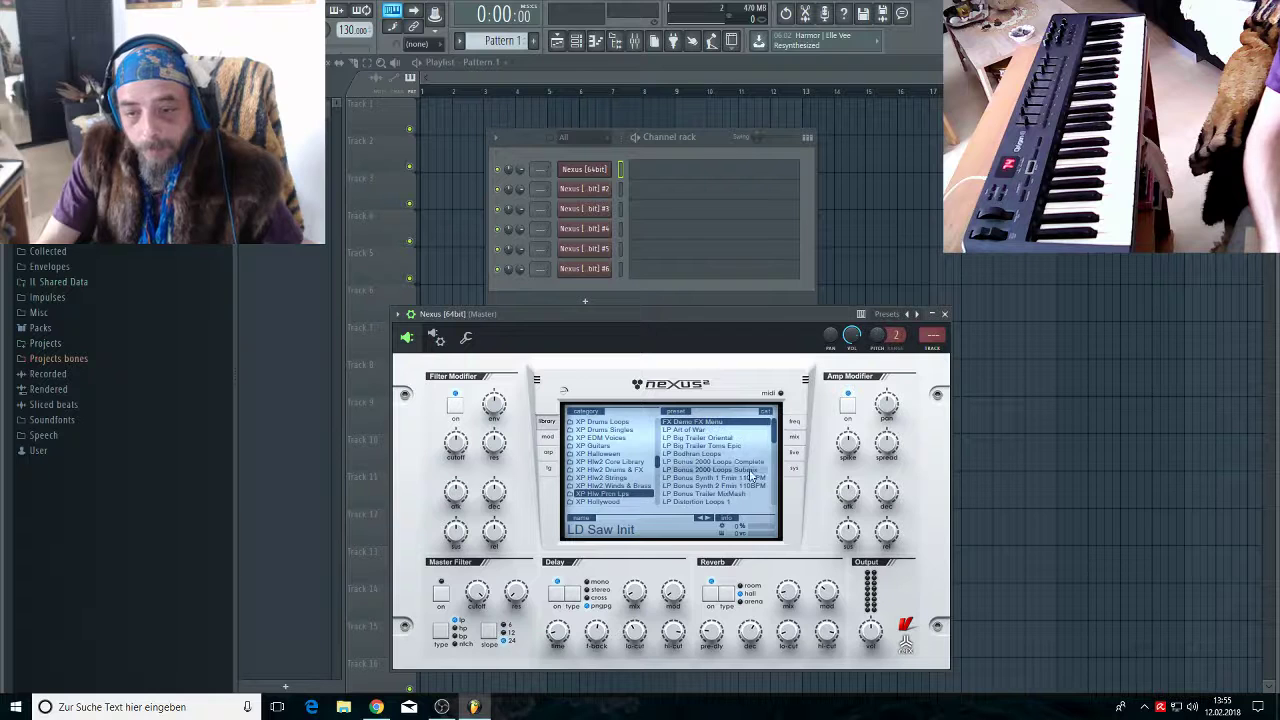
drag(773, 438, 774, 498)
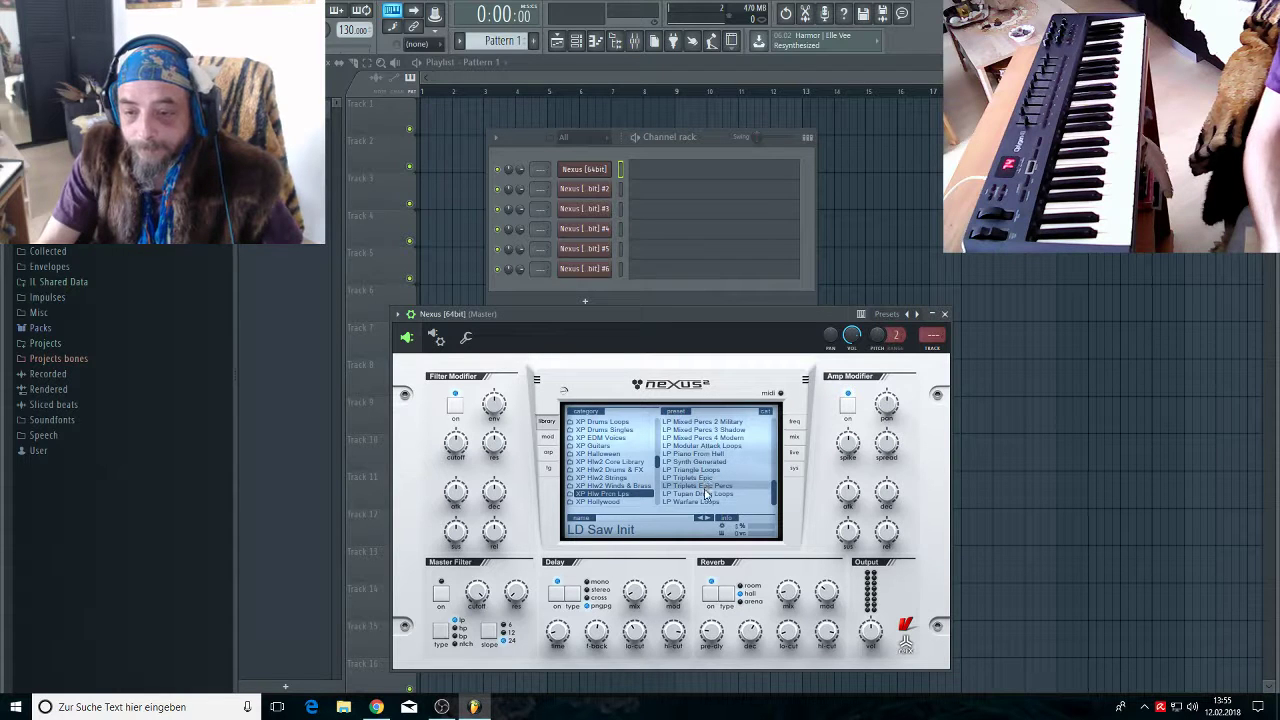
click(705, 493)
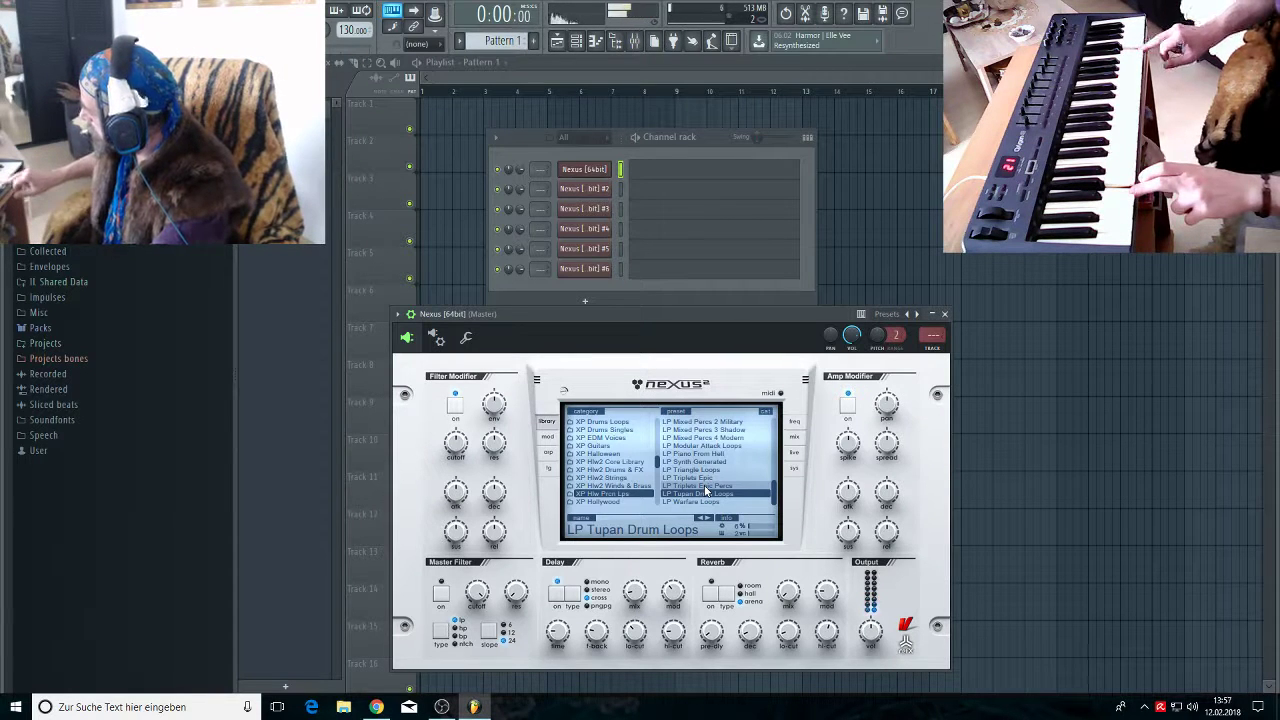
Draw a G3 note at the start of the first Nexus channel's piano roll and stretch it to four bars
right_click(567, 178)
click(630, 171)
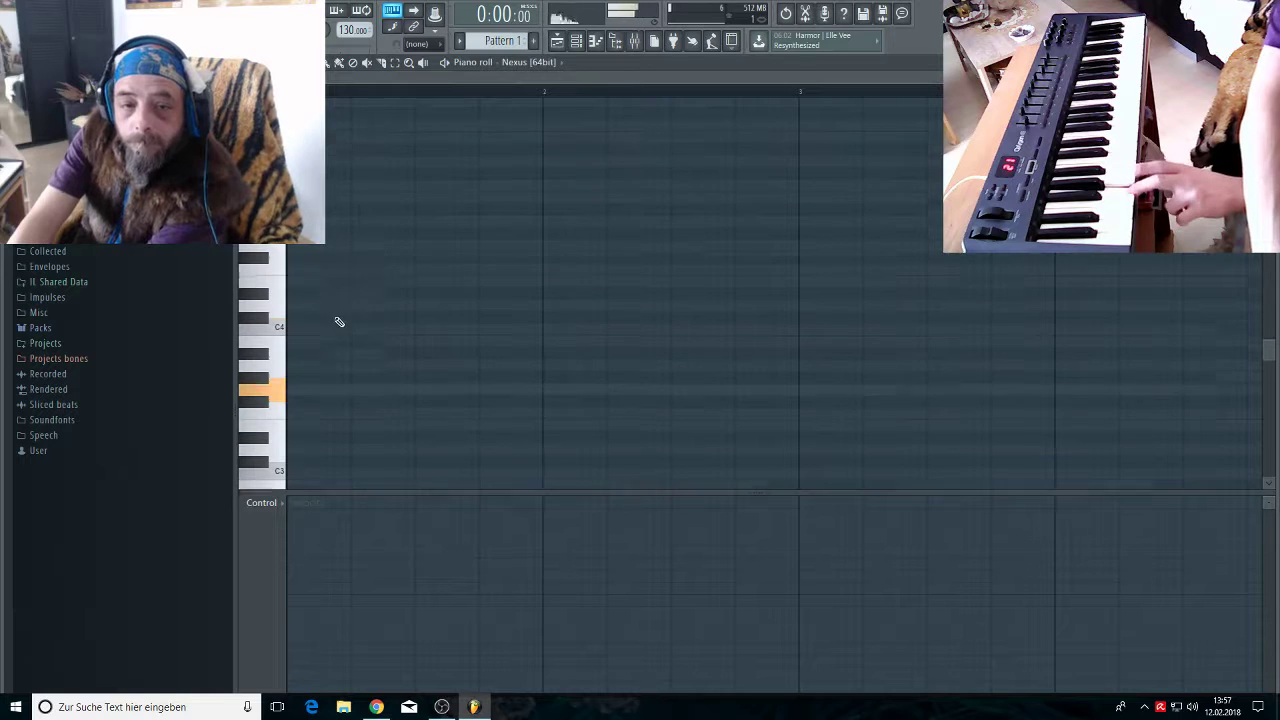
scroll(339, 321, down, 1)
click(300, 355)
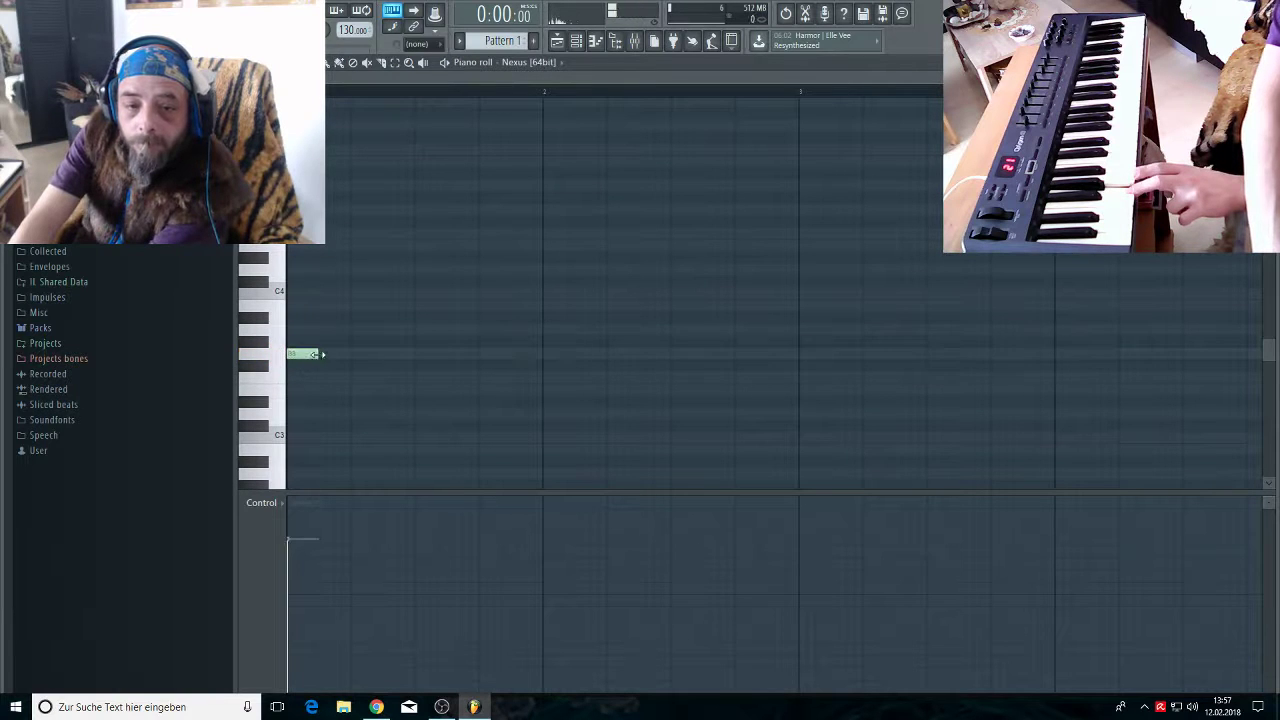
drag(322, 354, 1204, 374)
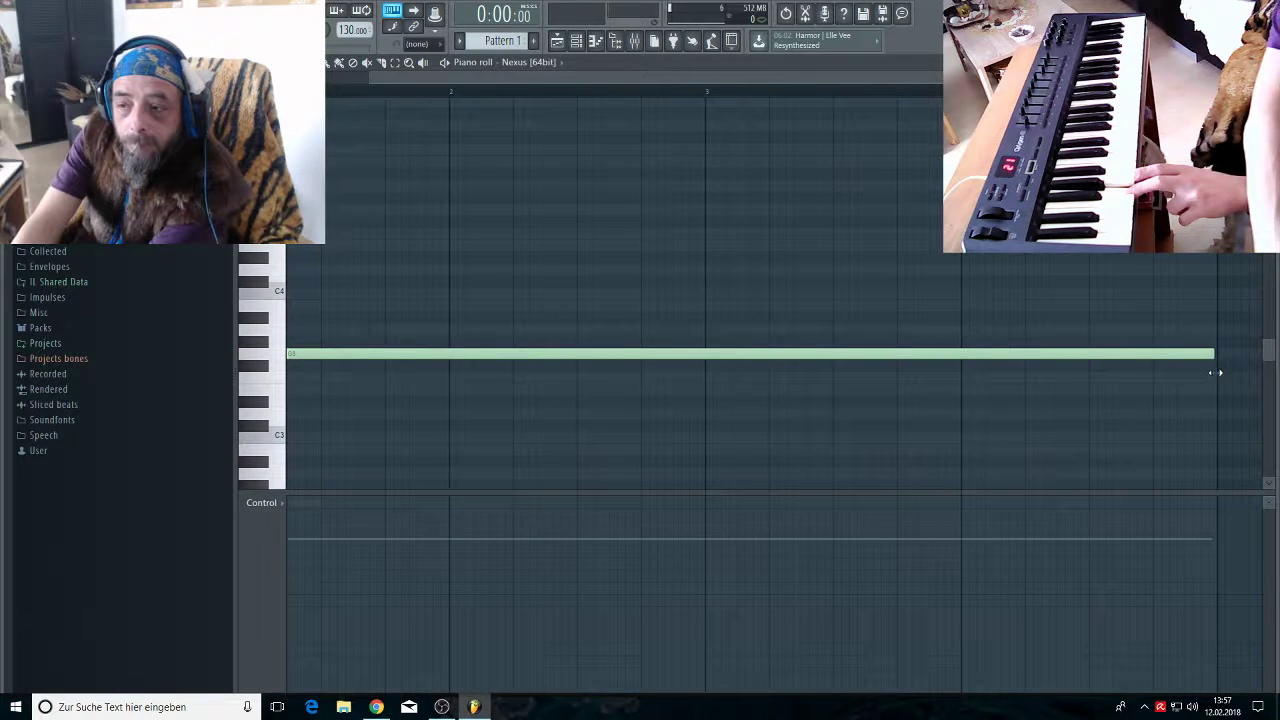
Add a four-bar D6 note at the start of the pattern and lower the note velocity
scroll(436, 276, up, 6)
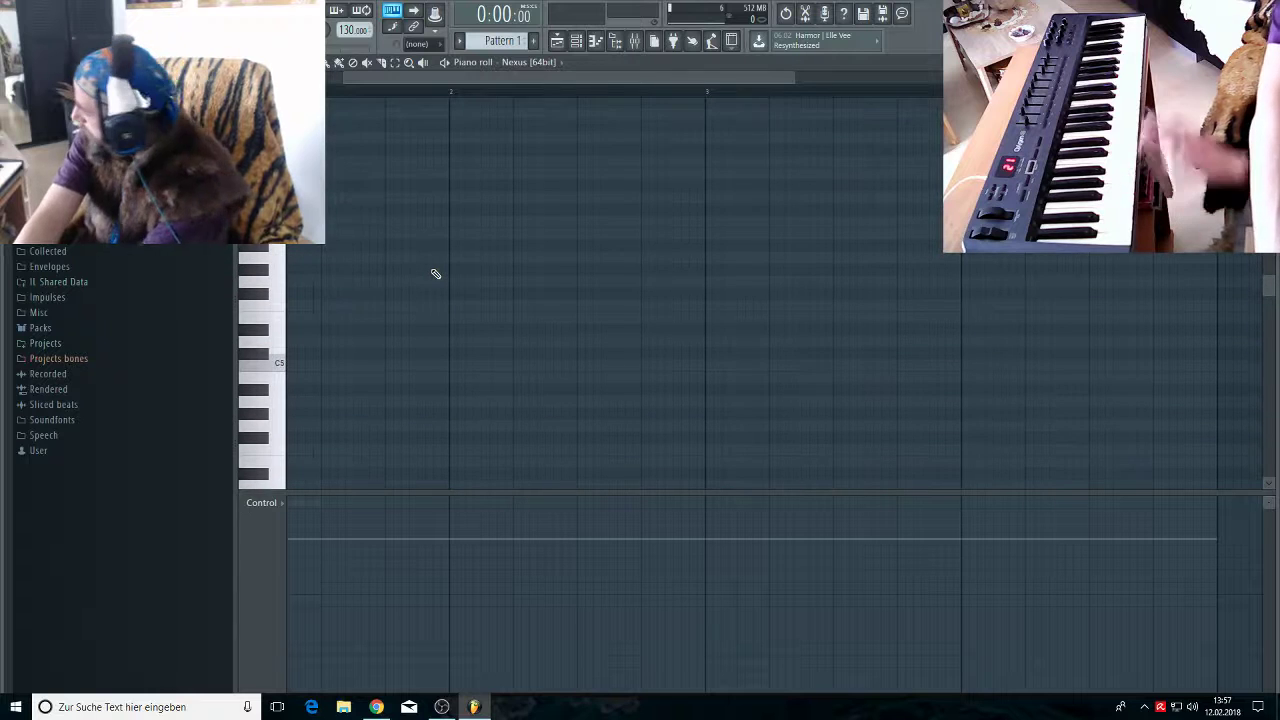
scroll(306, 280, up, 6)
click(274, 345)
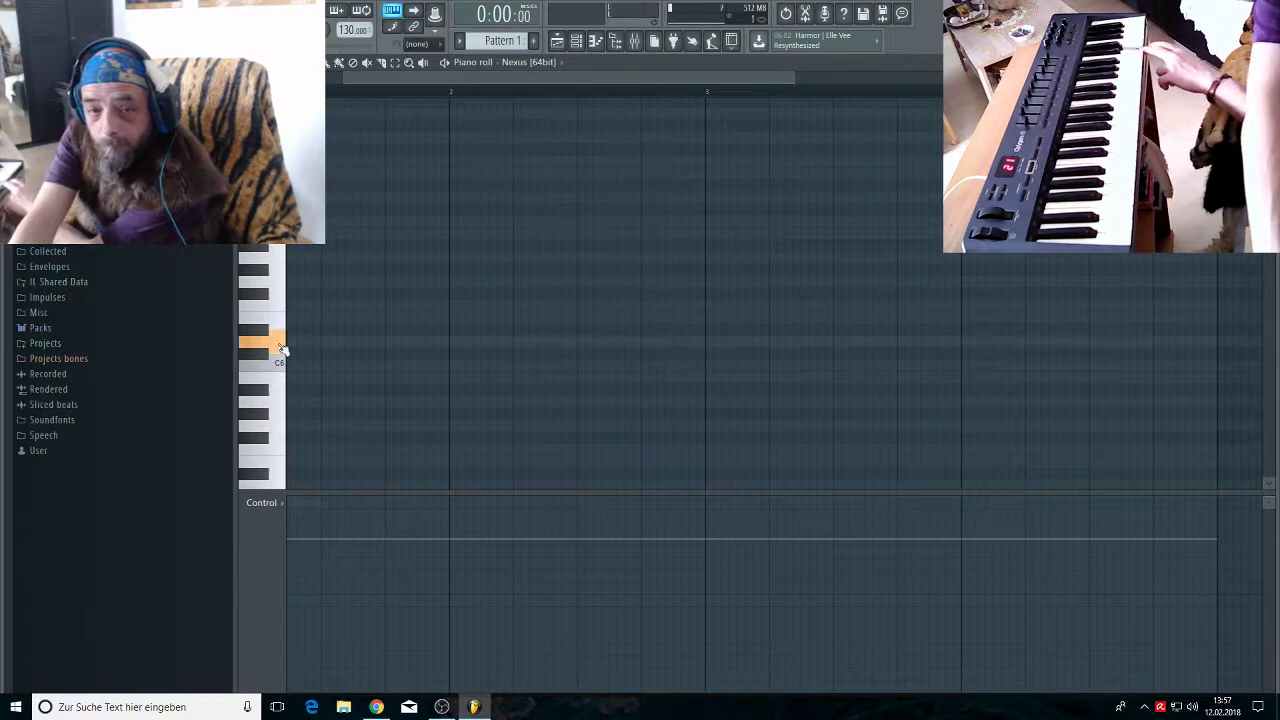
scroll(288, 355, left, 2)
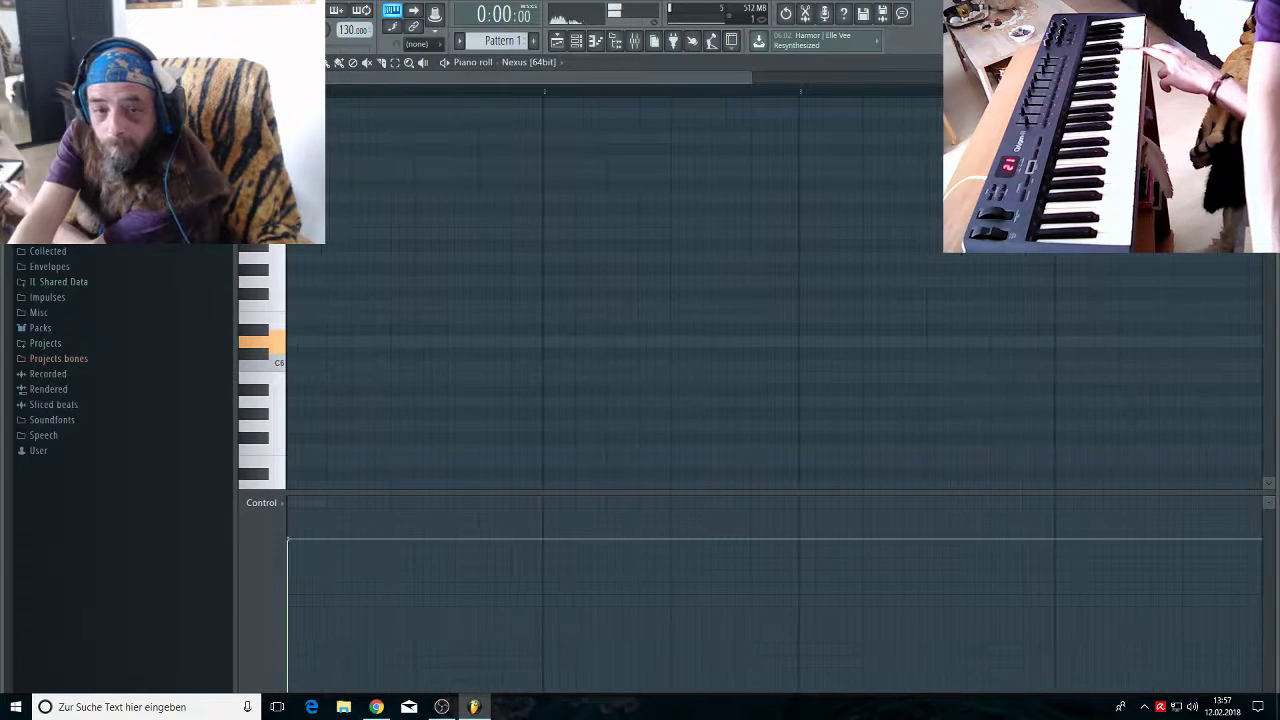
click(293, 342)
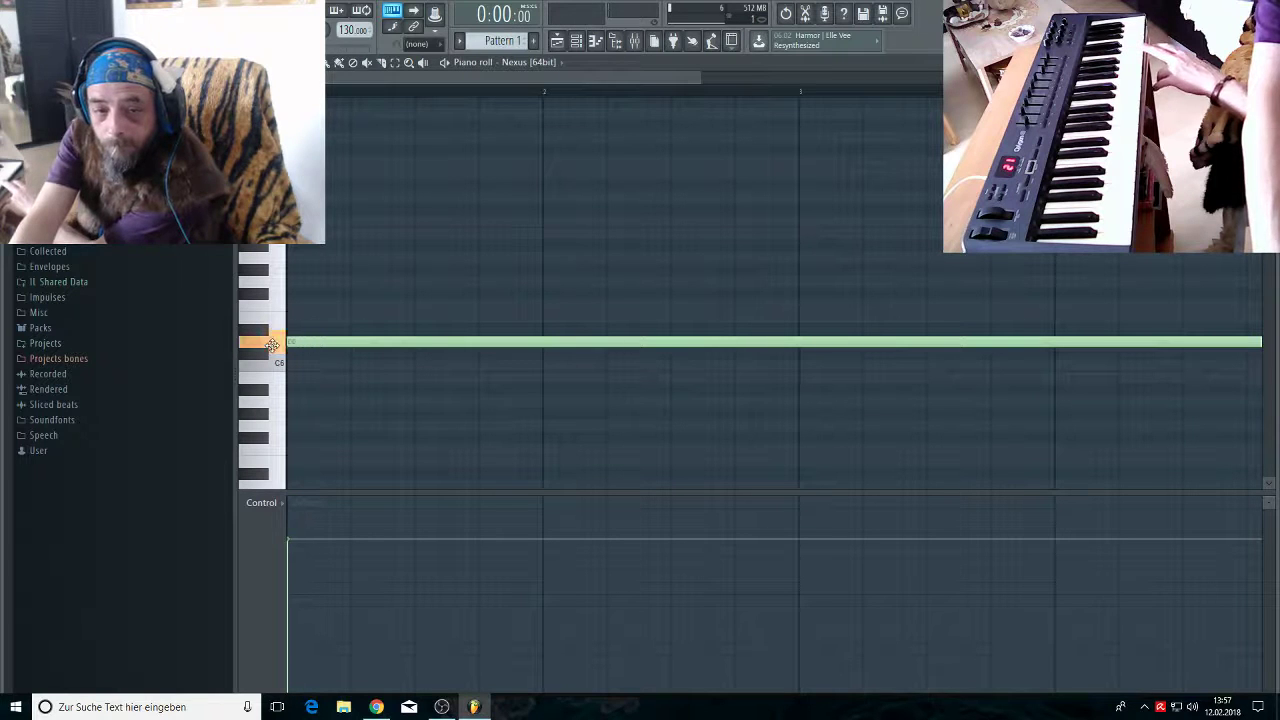
click(281, 581)
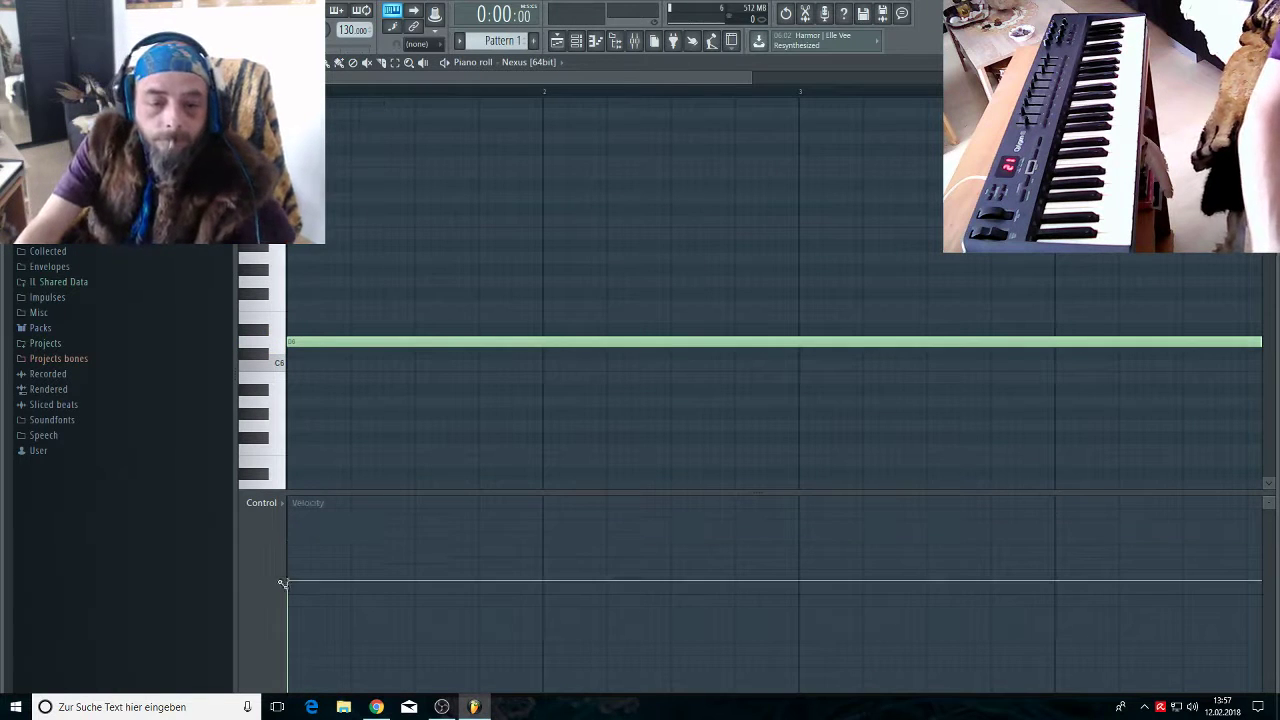
Place three consecutive Pattern 1 clips on playlist Track 1 from bar 1 and duplicate them from bar 13
click(558, 42)
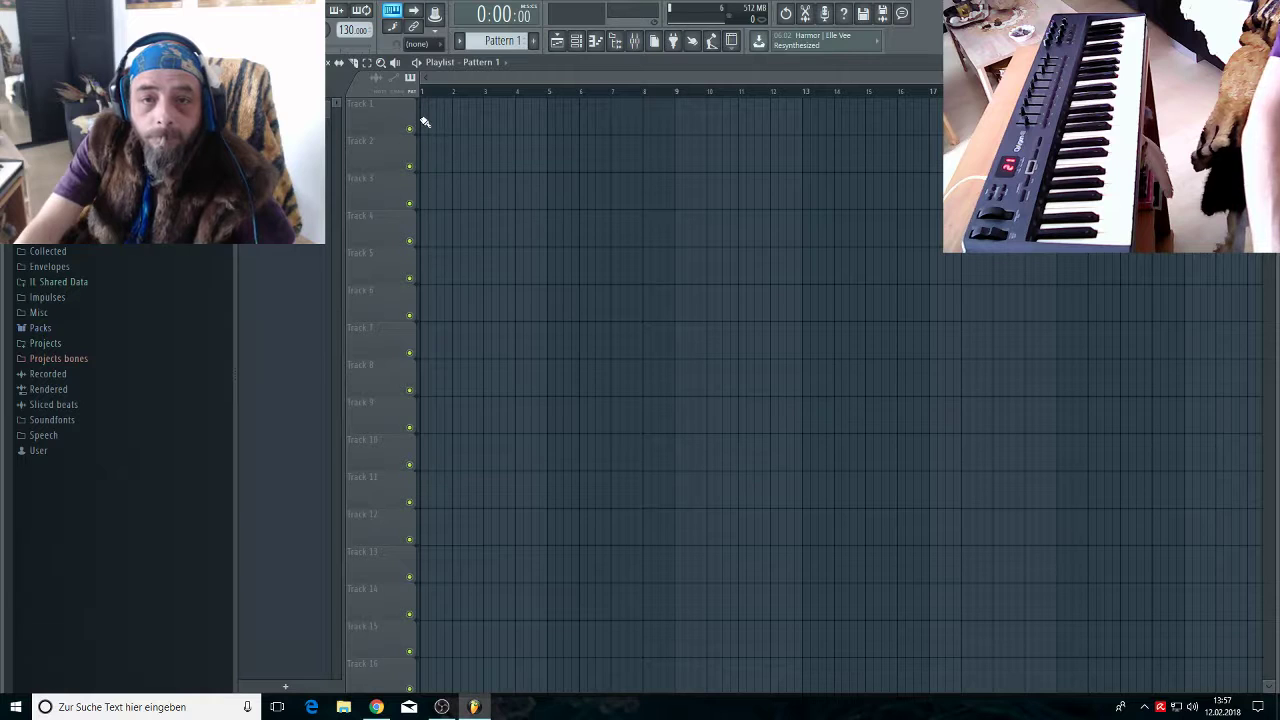
drag(425, 122, 772, 103)
scroll(748, 93, down, 1)
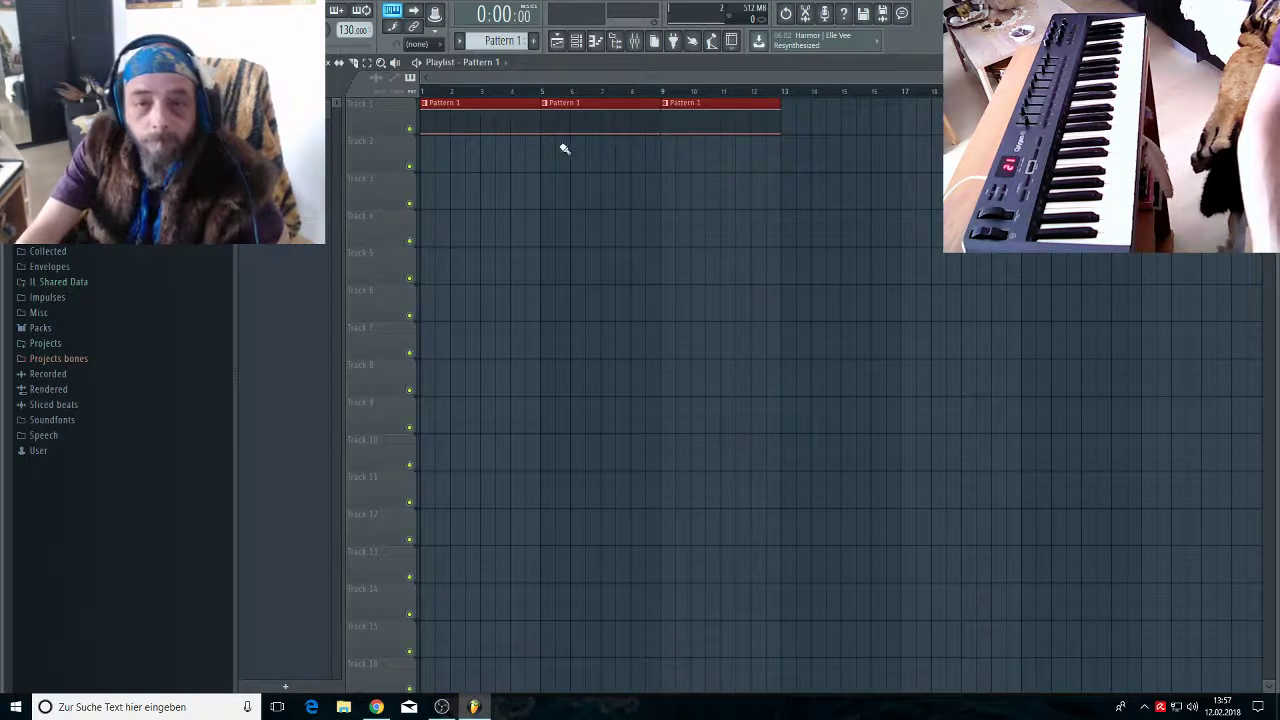
drag(457, 109, 820, 114)
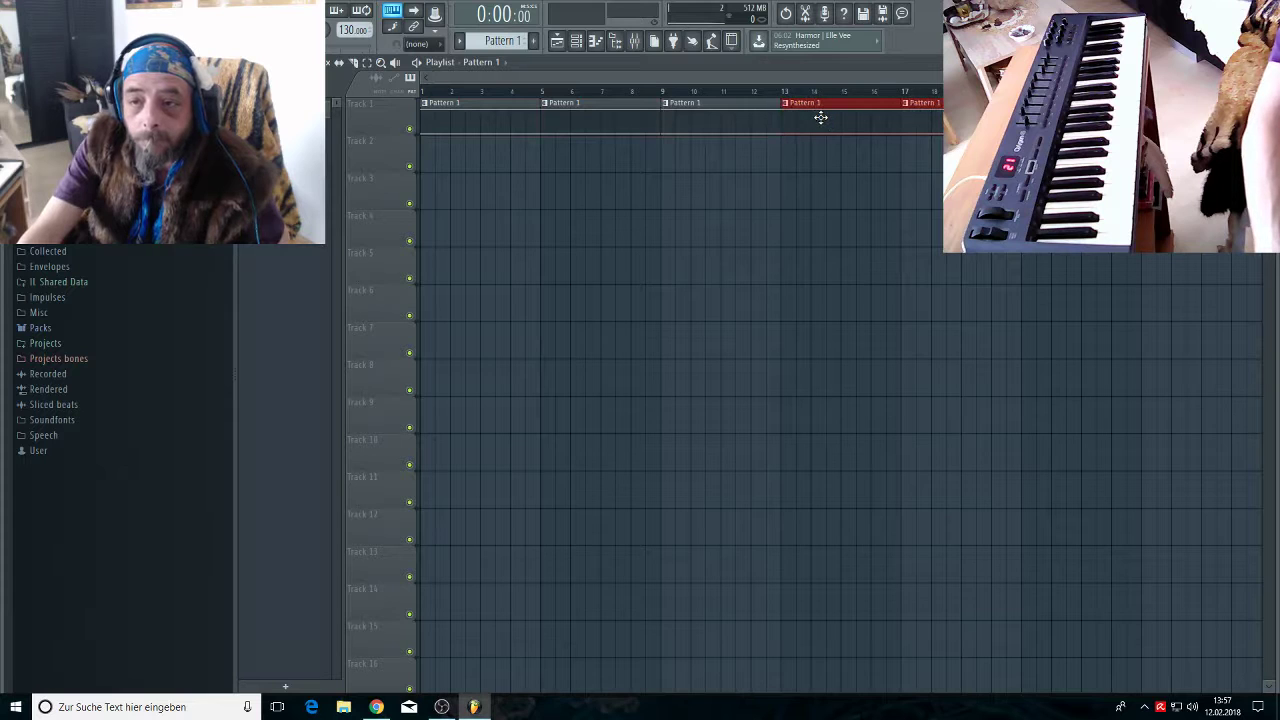
Repeatedly select and duplicate all Pattern 1 clips on Track 1 until they extend beyond bar 97
click(395, 115)
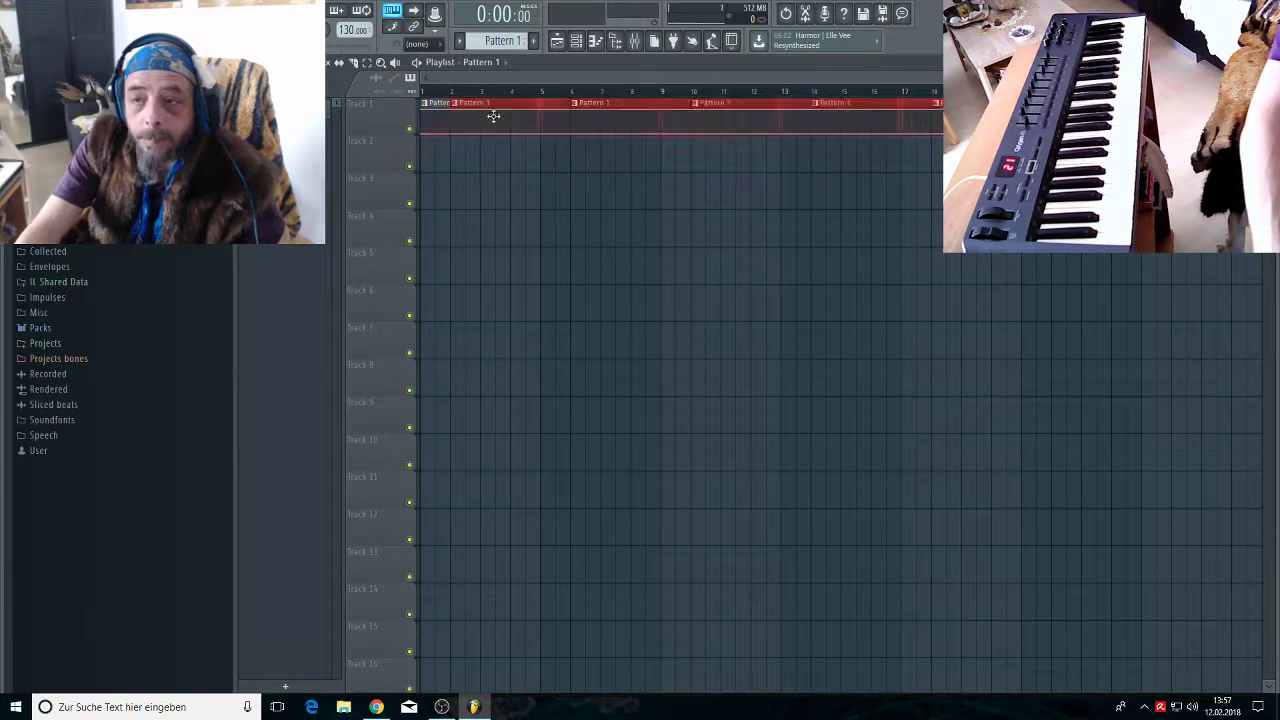
click(494, 114)
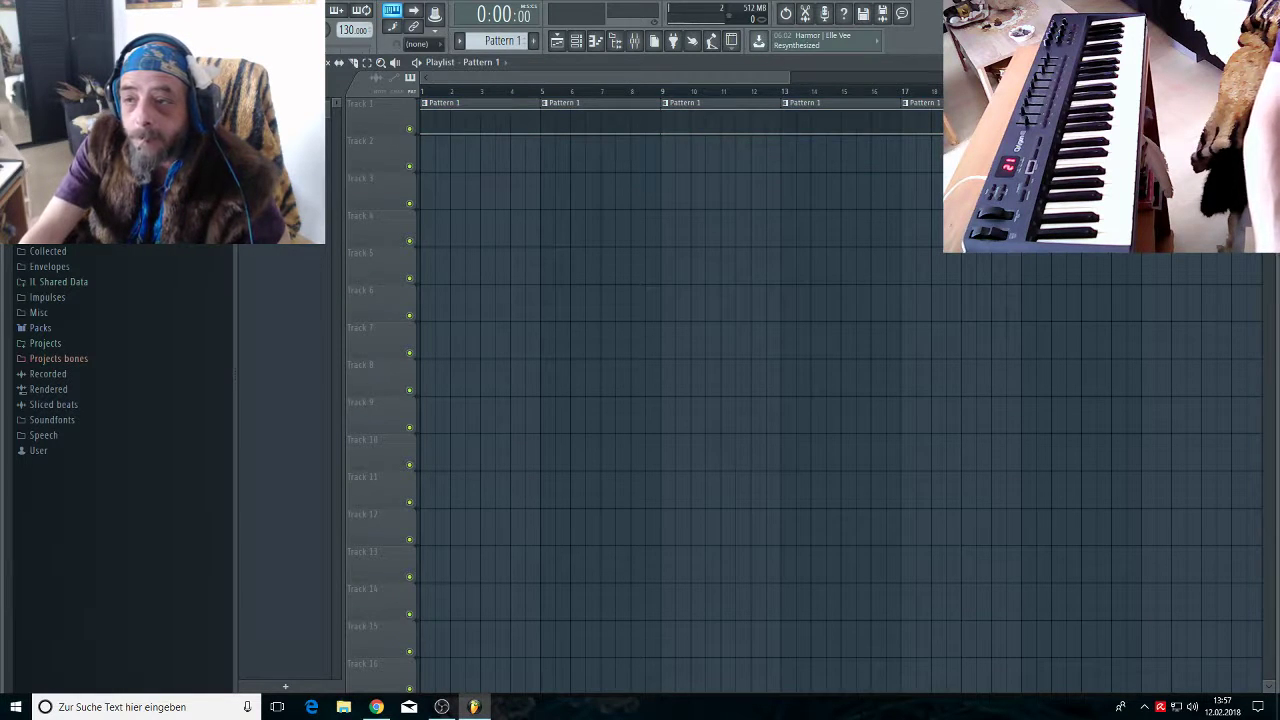
scroll(786, 86, down, 3)
drag(940, 100, 451, 134)
click(435, 108)
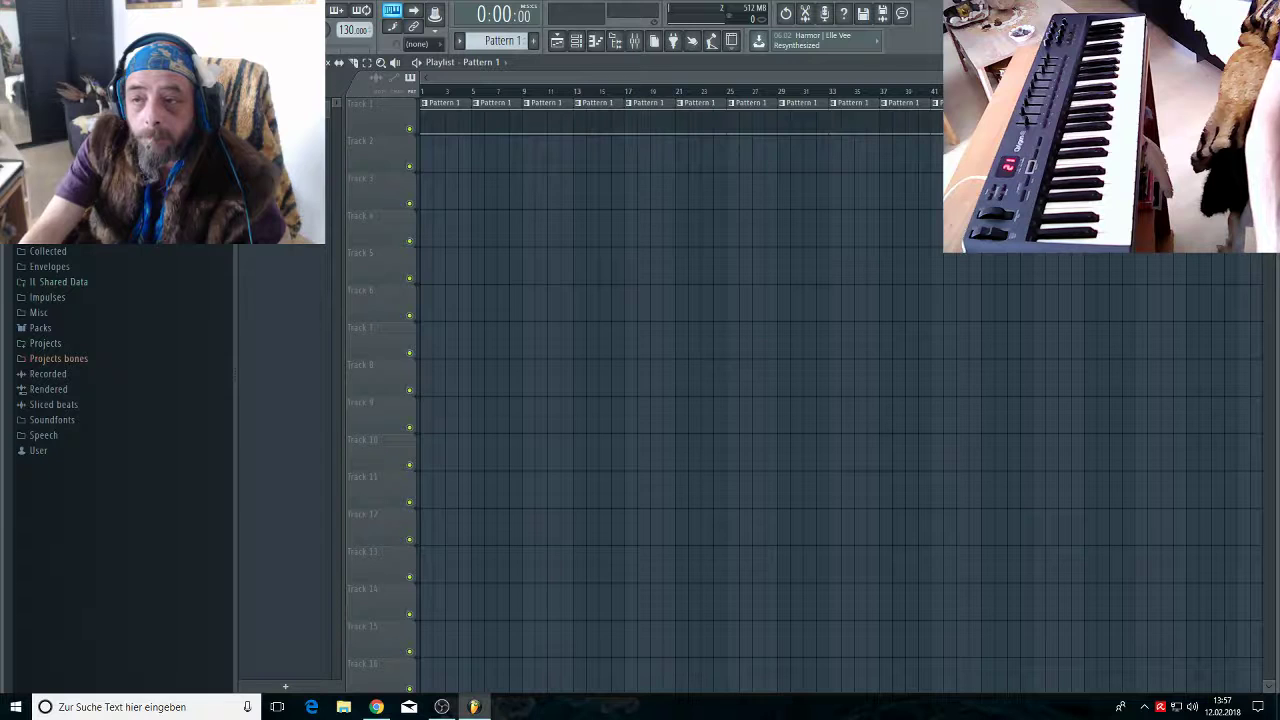
click(372, 110)
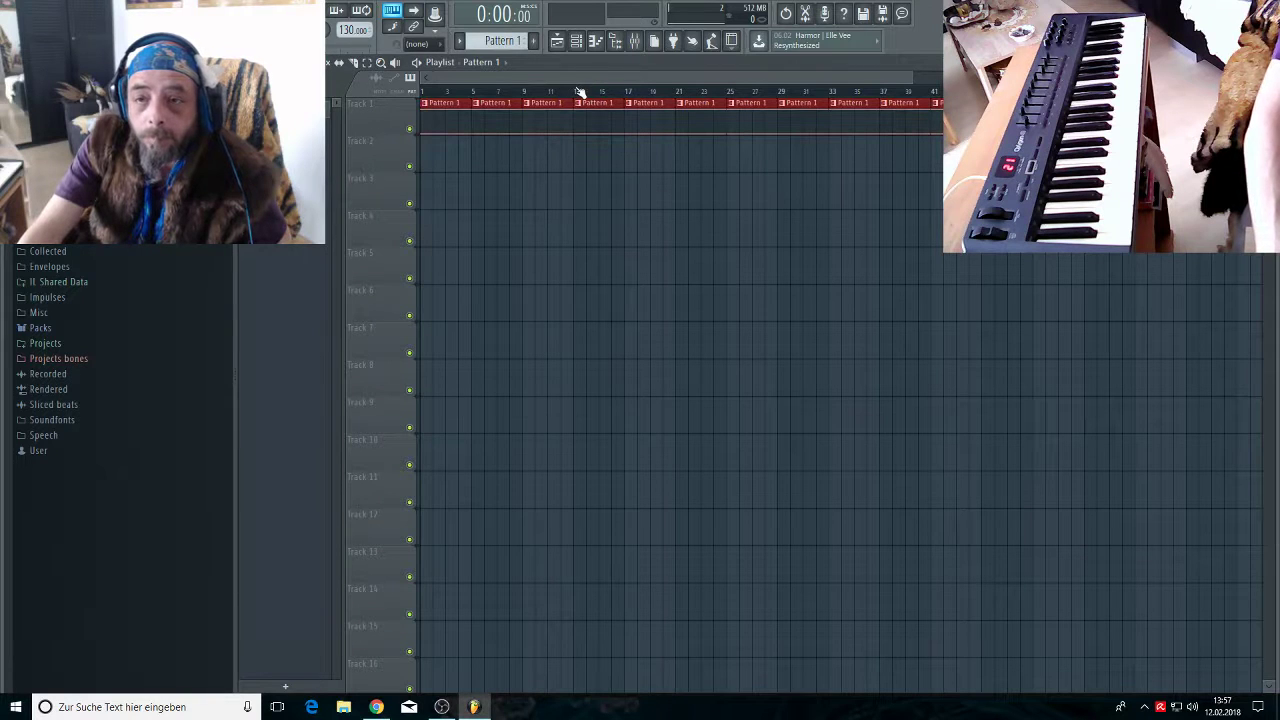
scroll(580, 92, down, 3)
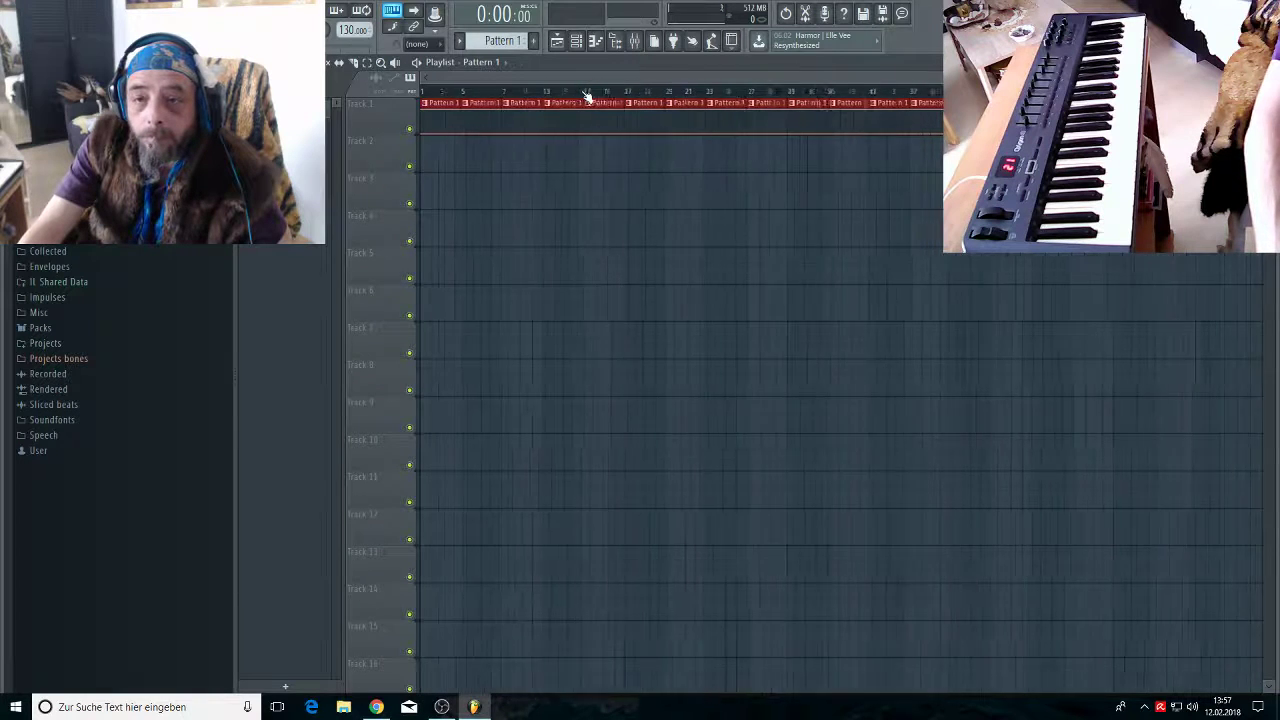
click(435, 118)
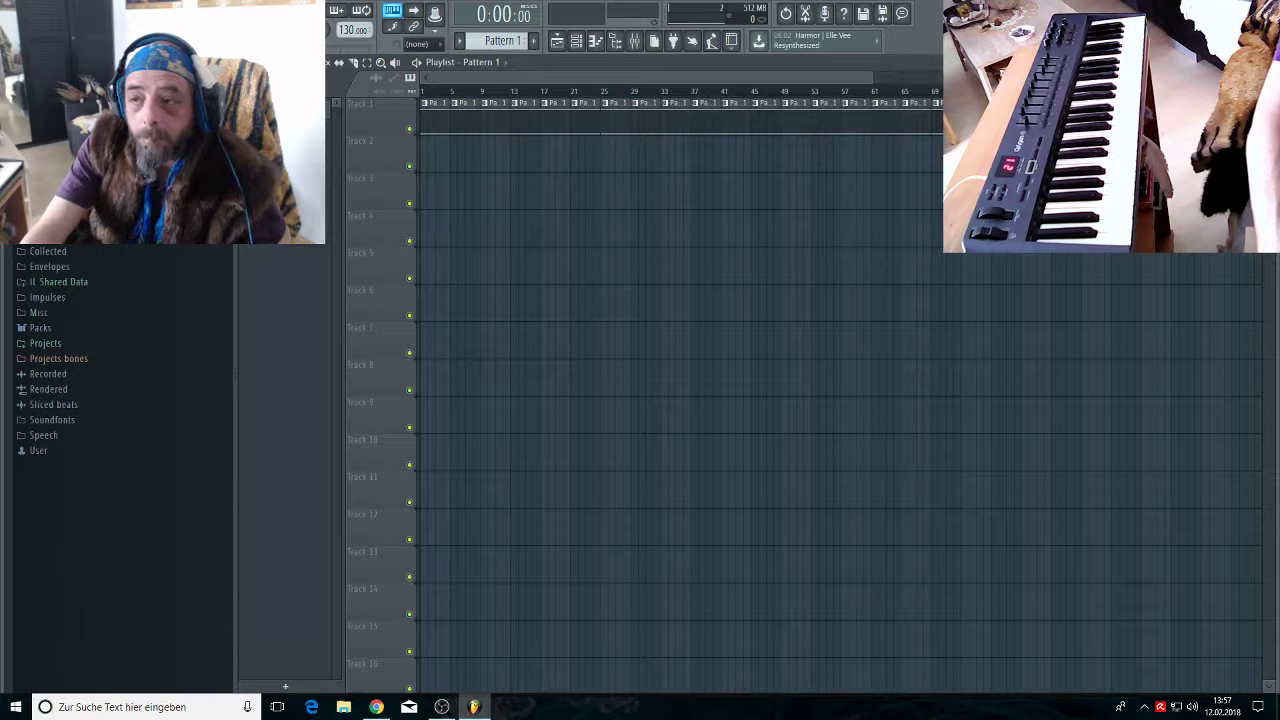
scroll(660, 92, up, 3)
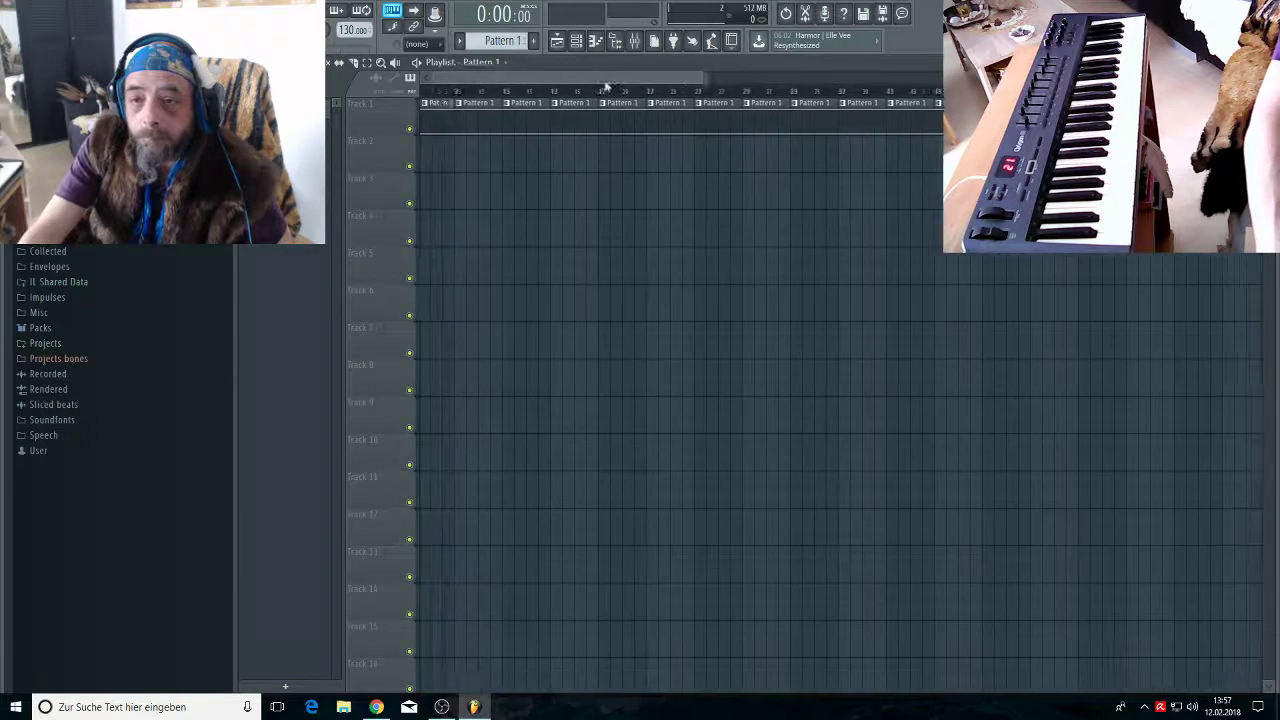
drag(703, 75, 944, 75)
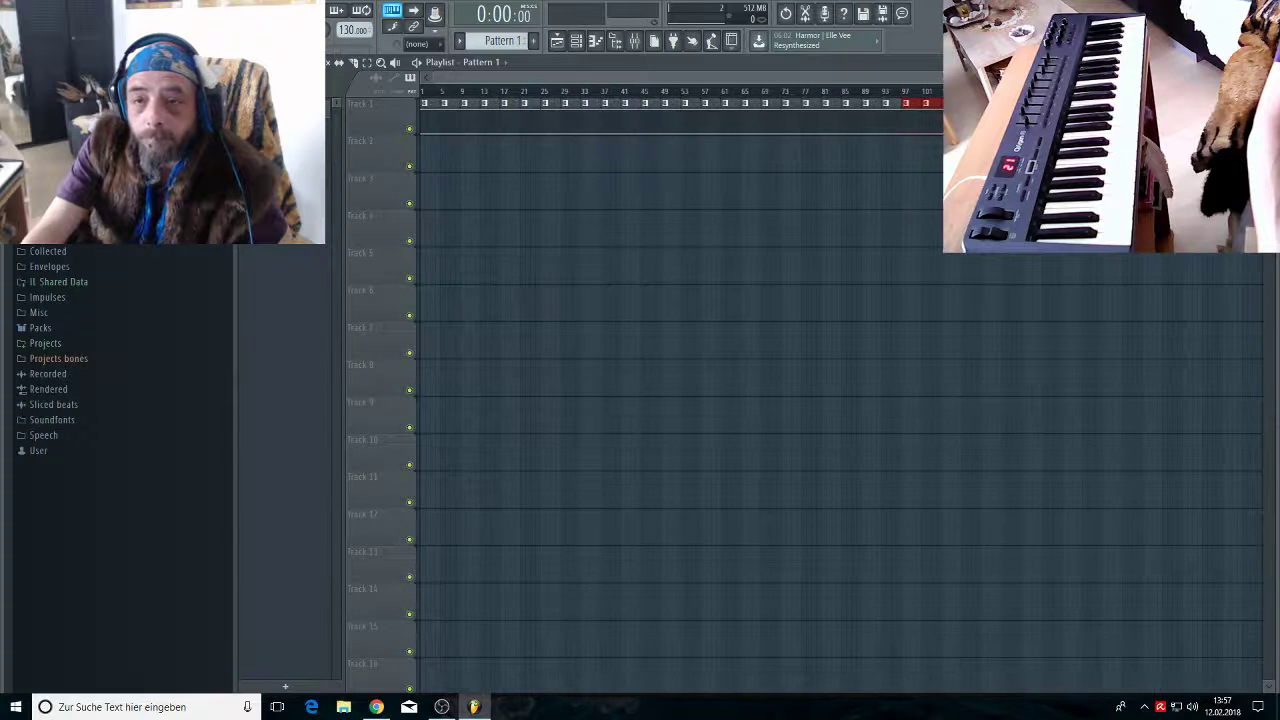
Play the arrangement and sweep the first Nexus channel's filter modifier cutoff down to about -102 and back up
click(564, 46)
click(575, 170)
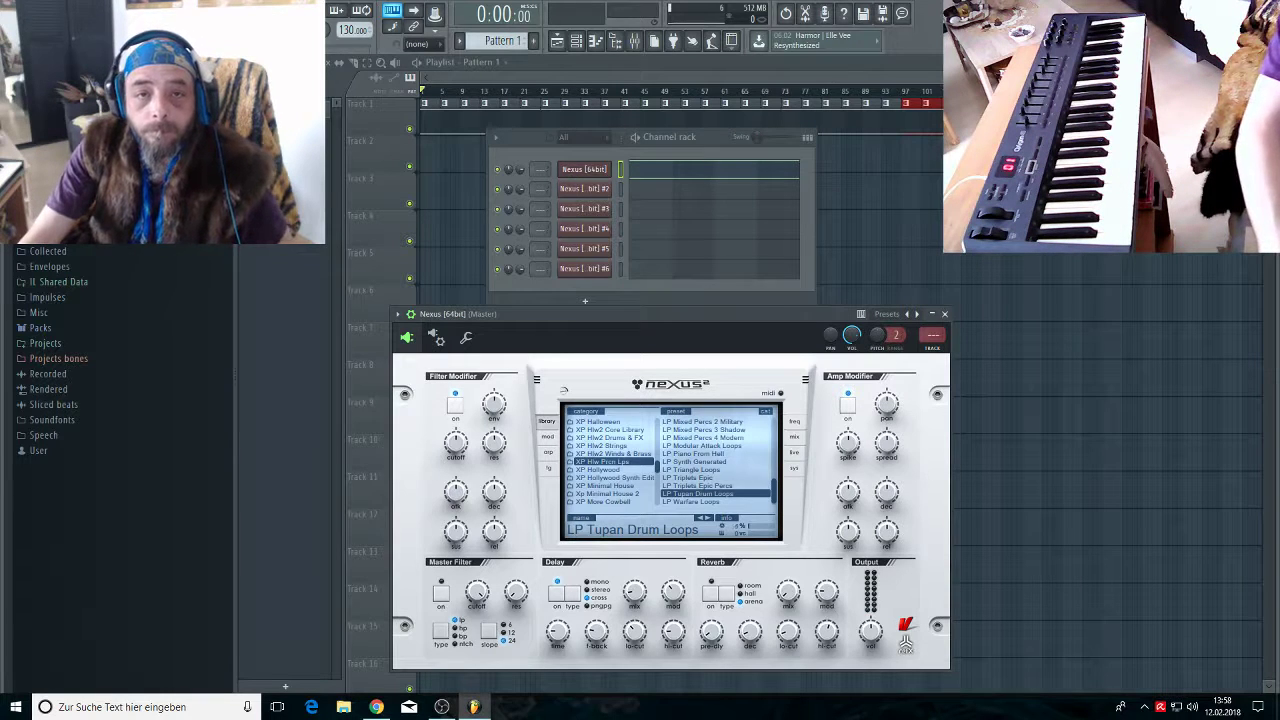
key(space)
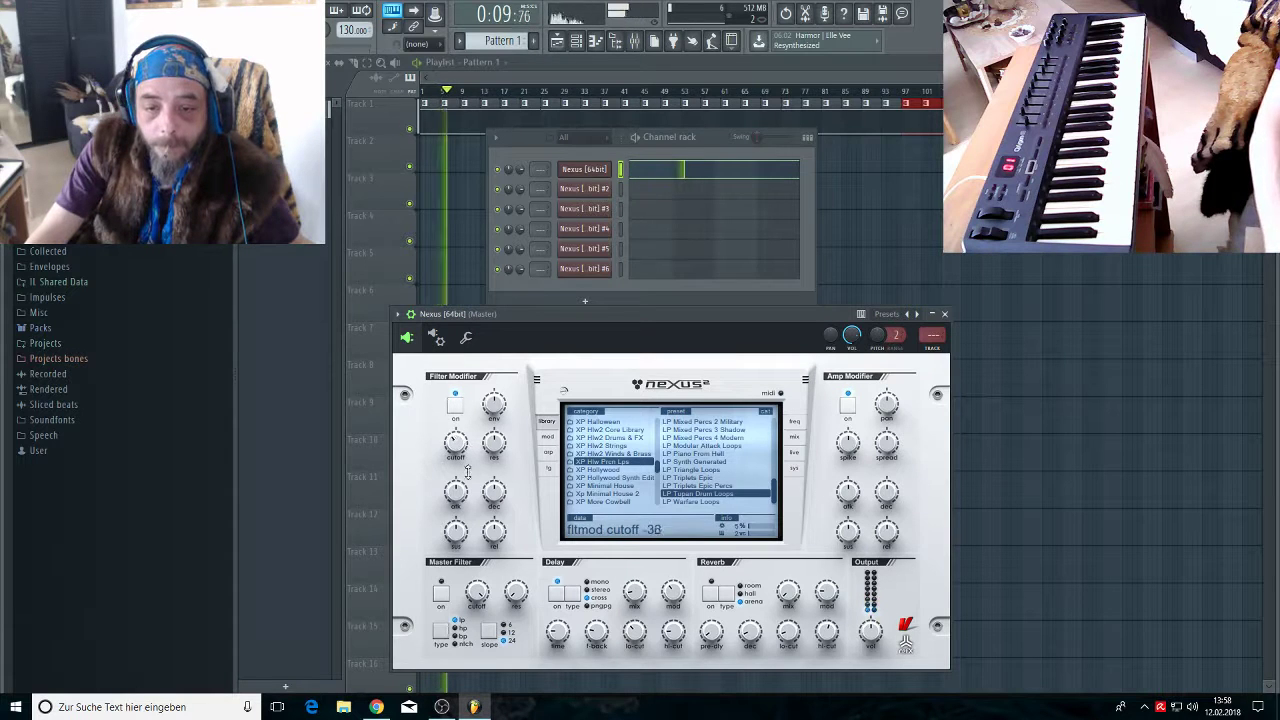
drag(463, 450, 488, 507)
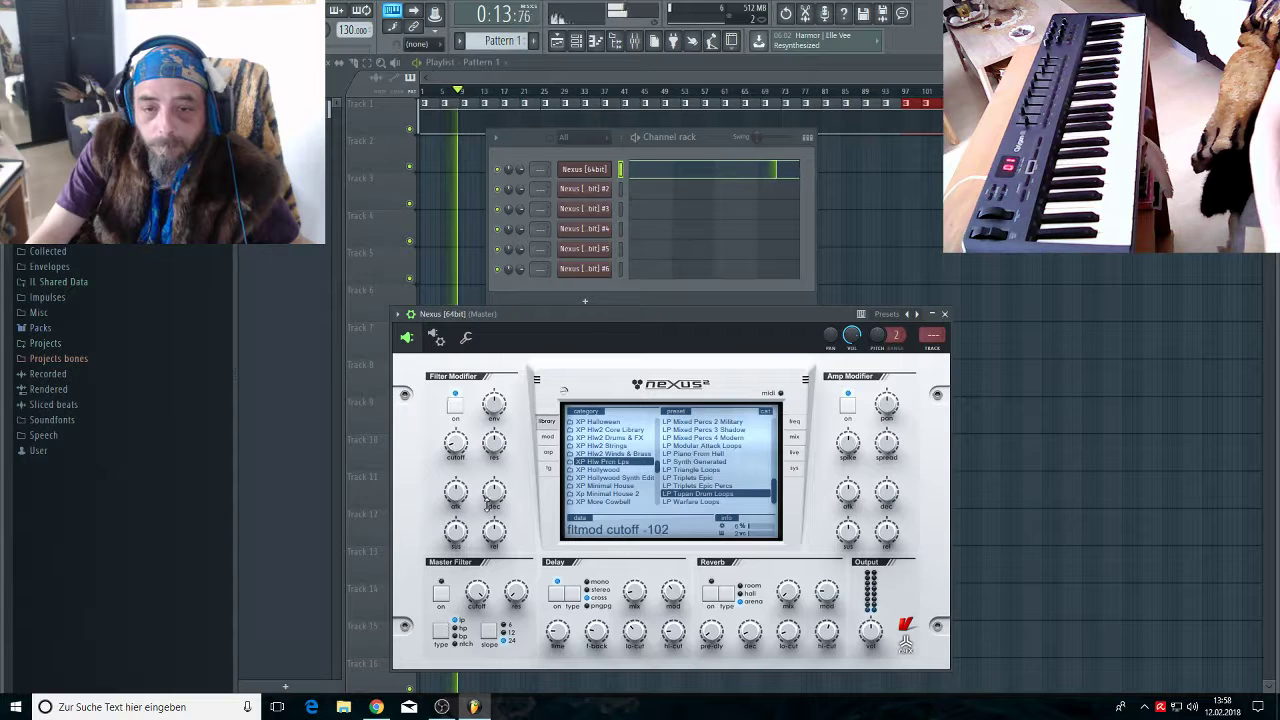
drag(488, 507, 484, 490)
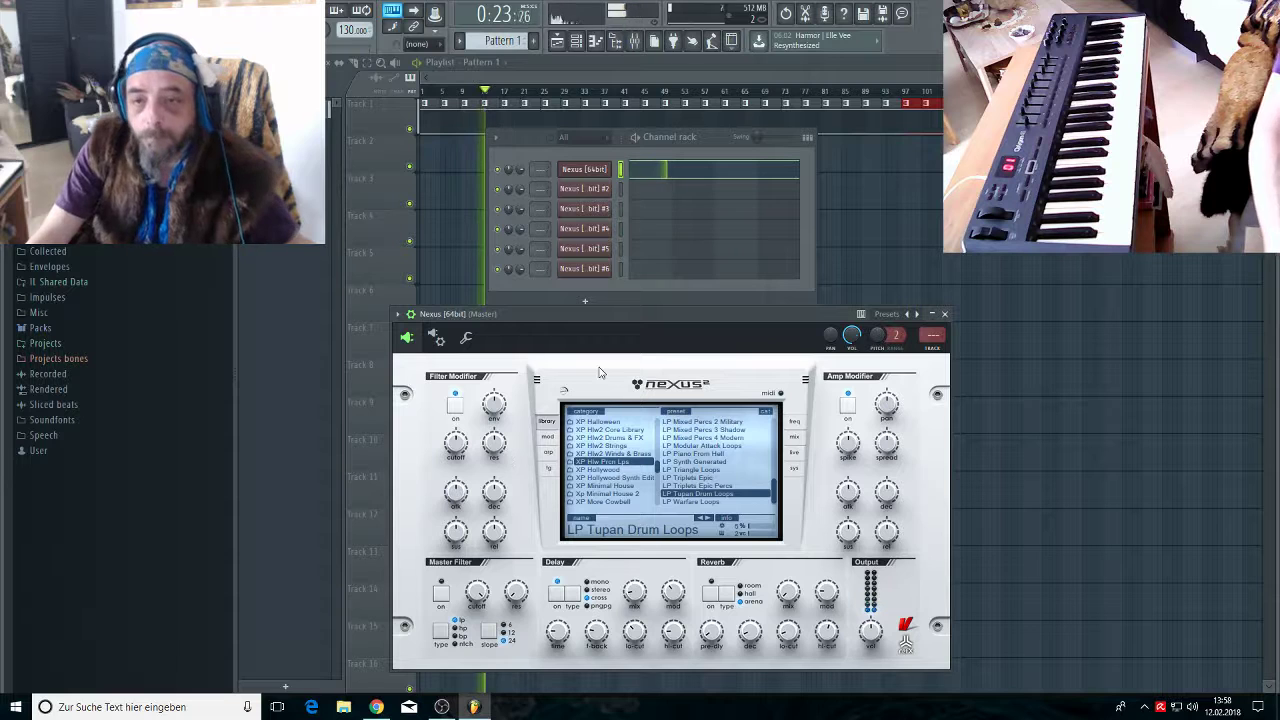
Switch to a new empty Pattern 2 and open the second Nexus channel's plugin window
click(680, 192)
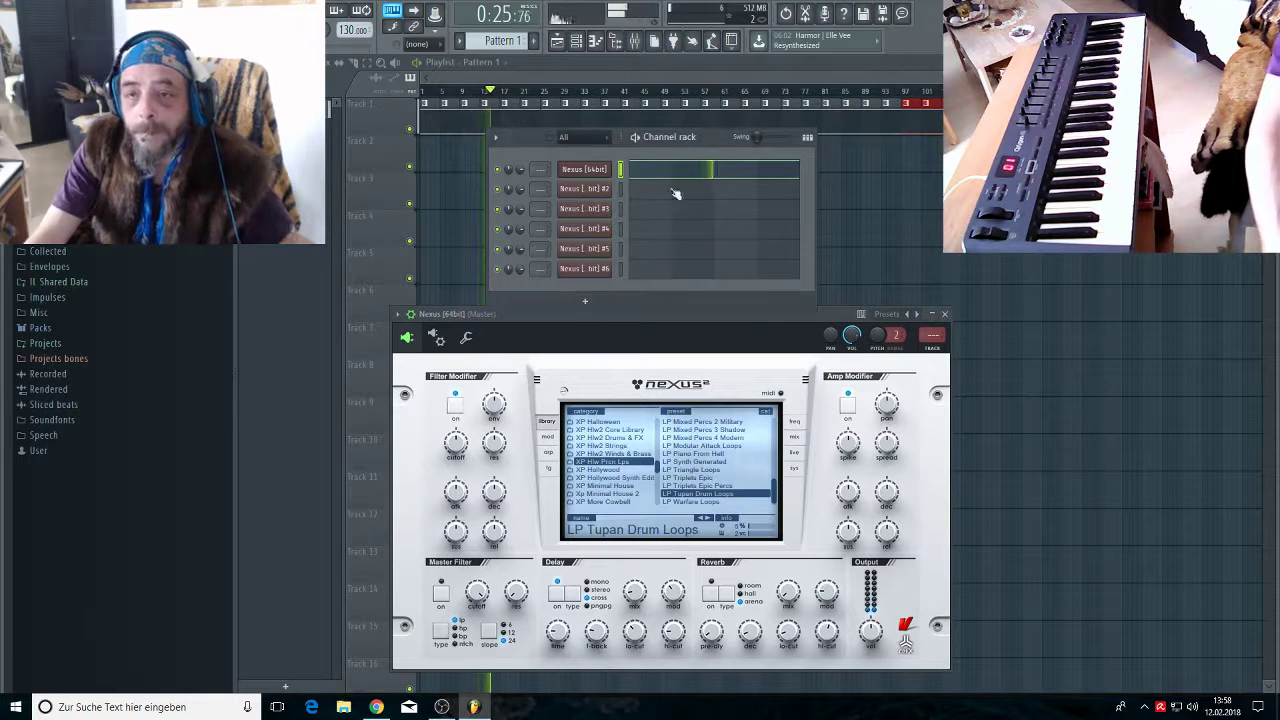
key(F4)
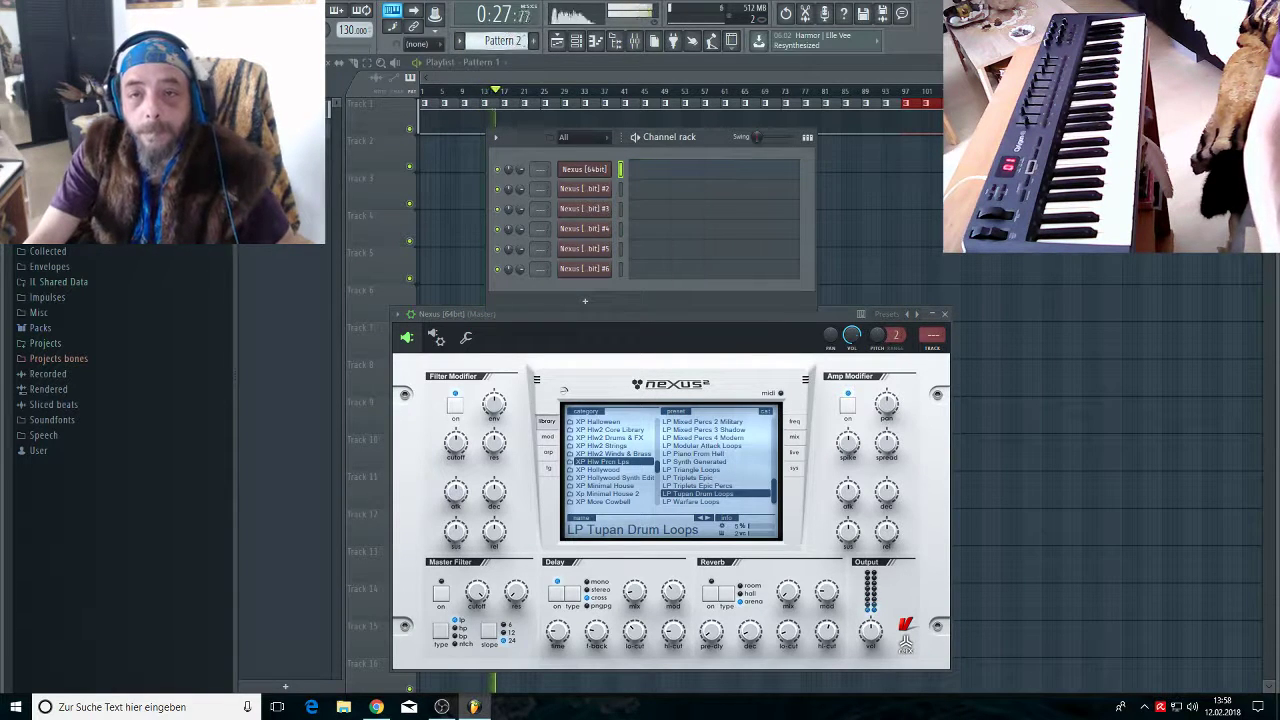
click(574, 189)
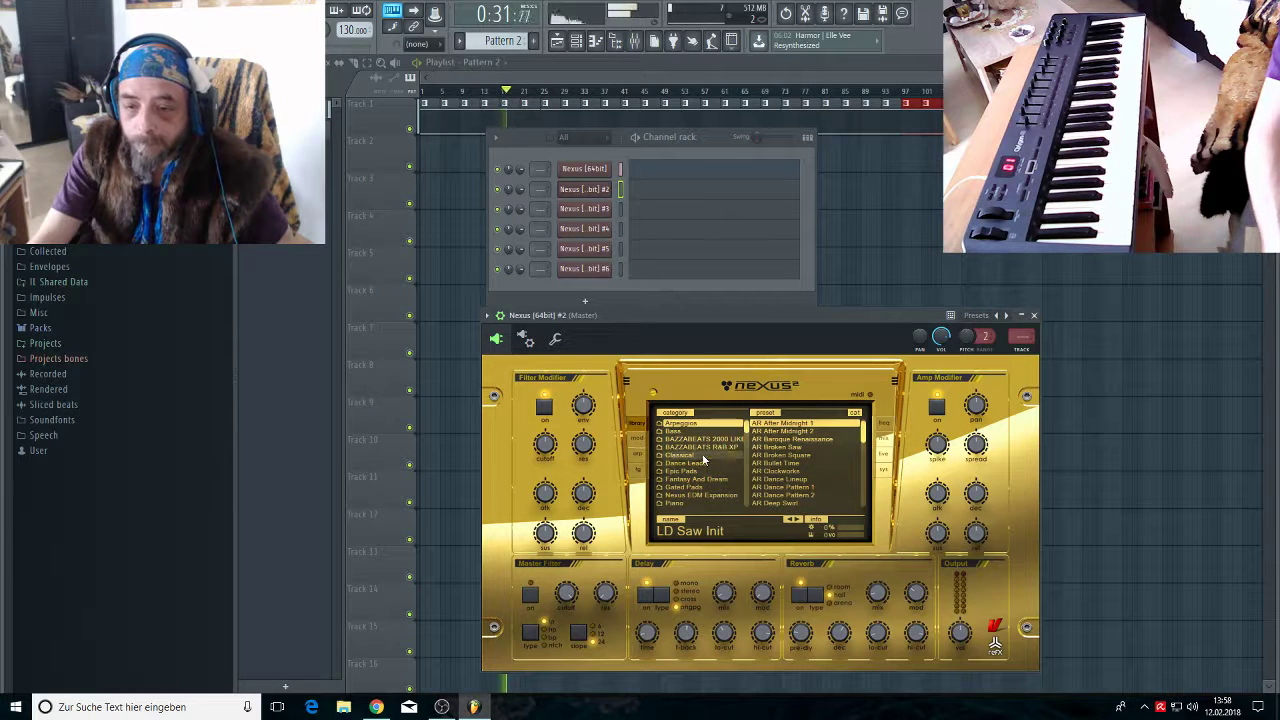
Load the WW Flute Solo preset from the Favorites: User category into the second Nexus channel, then stop playback
scroll(746, 426, down, 3)
drag(745, 426, 750, 486)
click(720, 495)
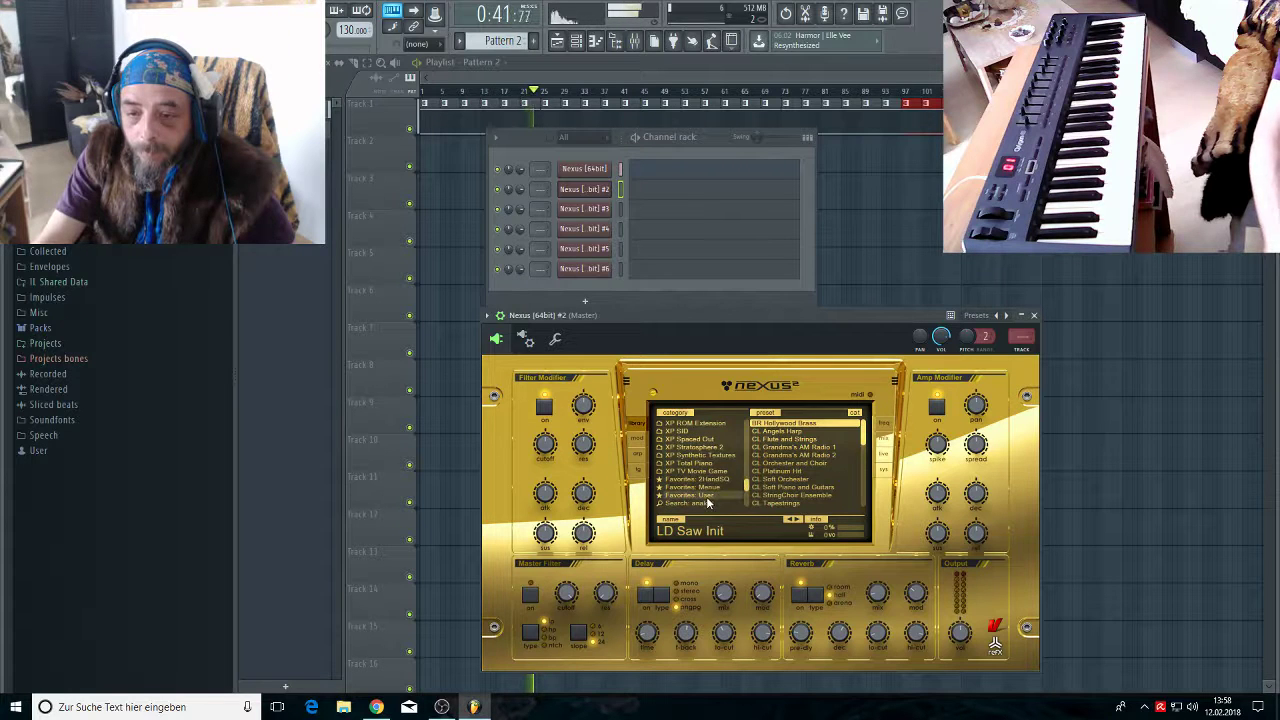
drag(866, 430, 854, 512)
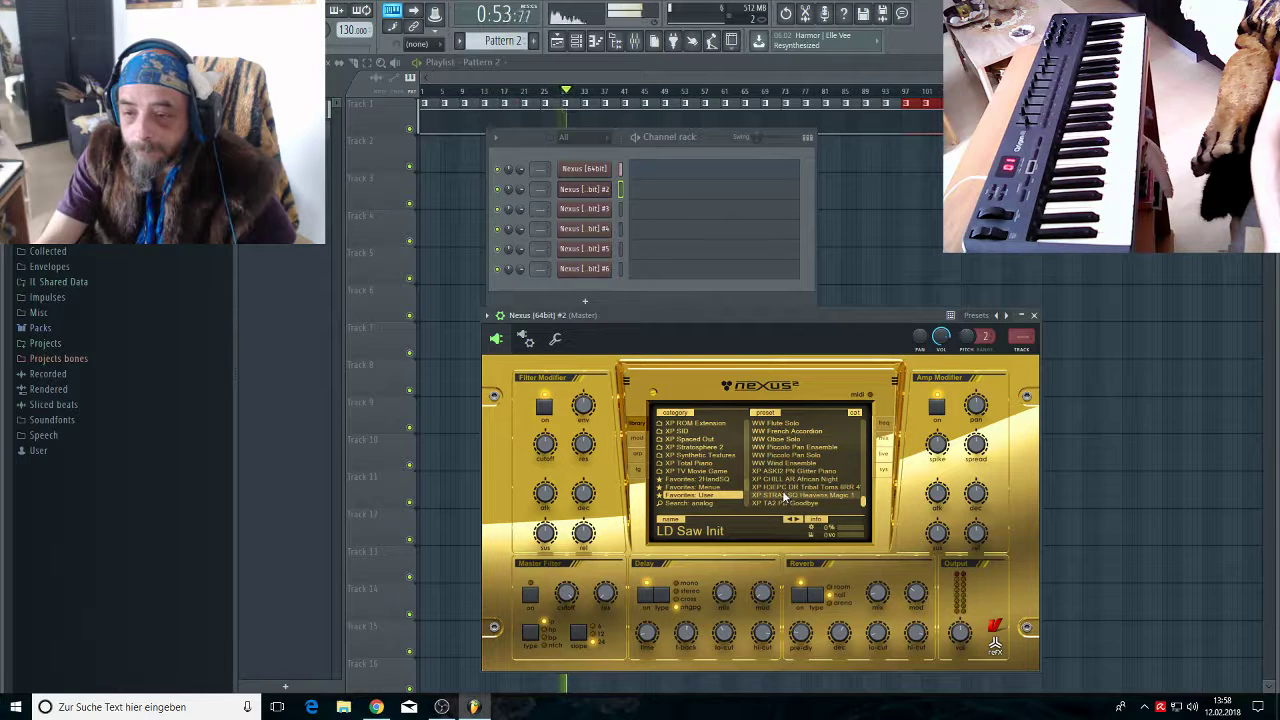
scroll(782, 490, up, 2)
scroll(784, 497, up, 2)
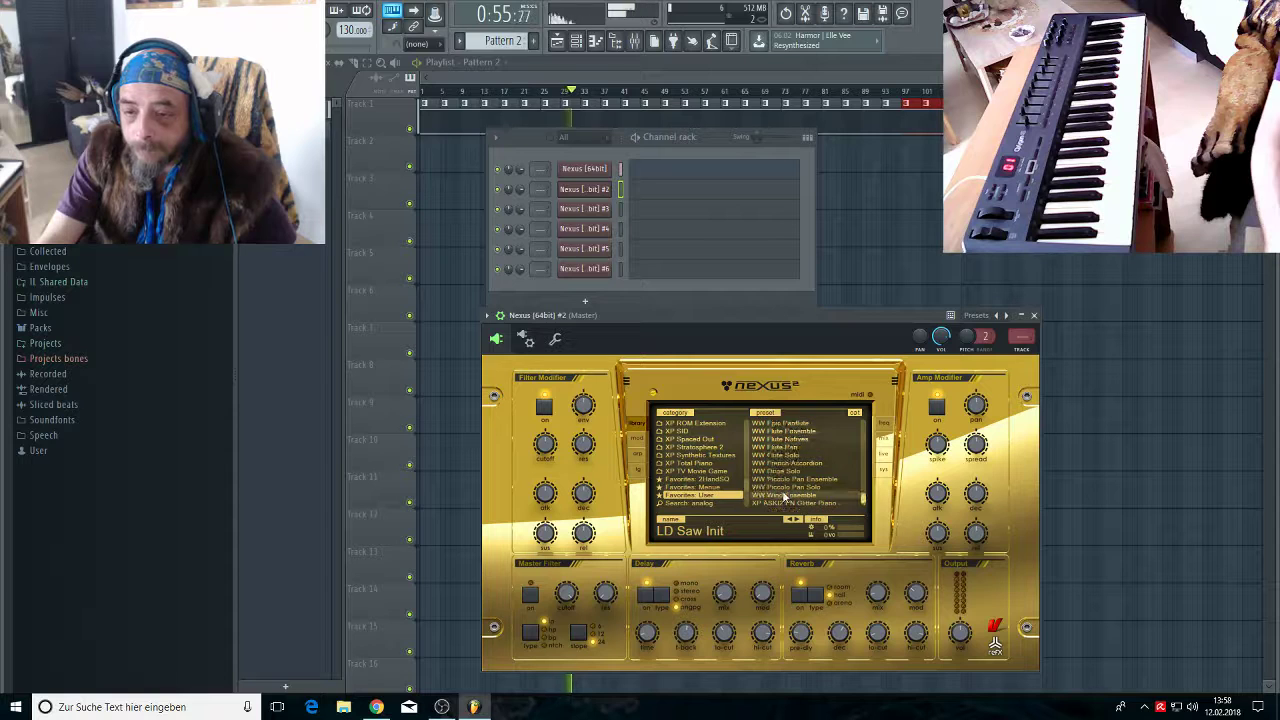
scroll(786, 486, up, 2)
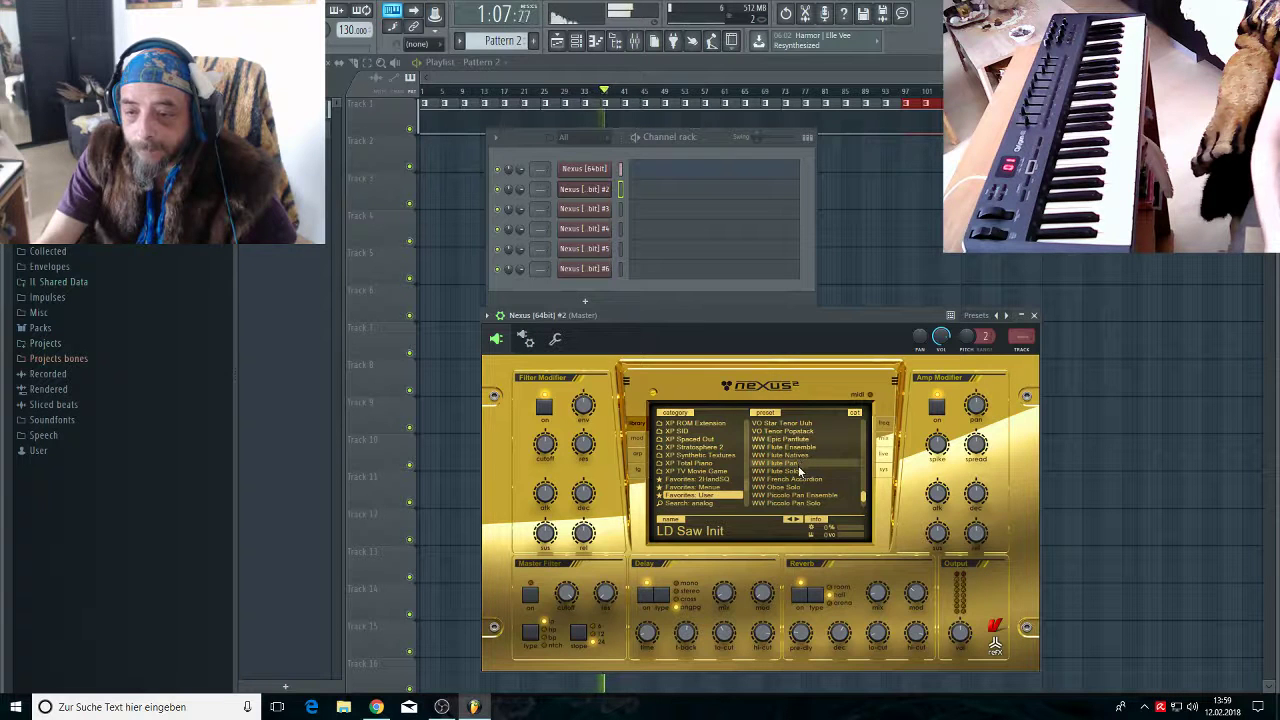
click(797, 471)
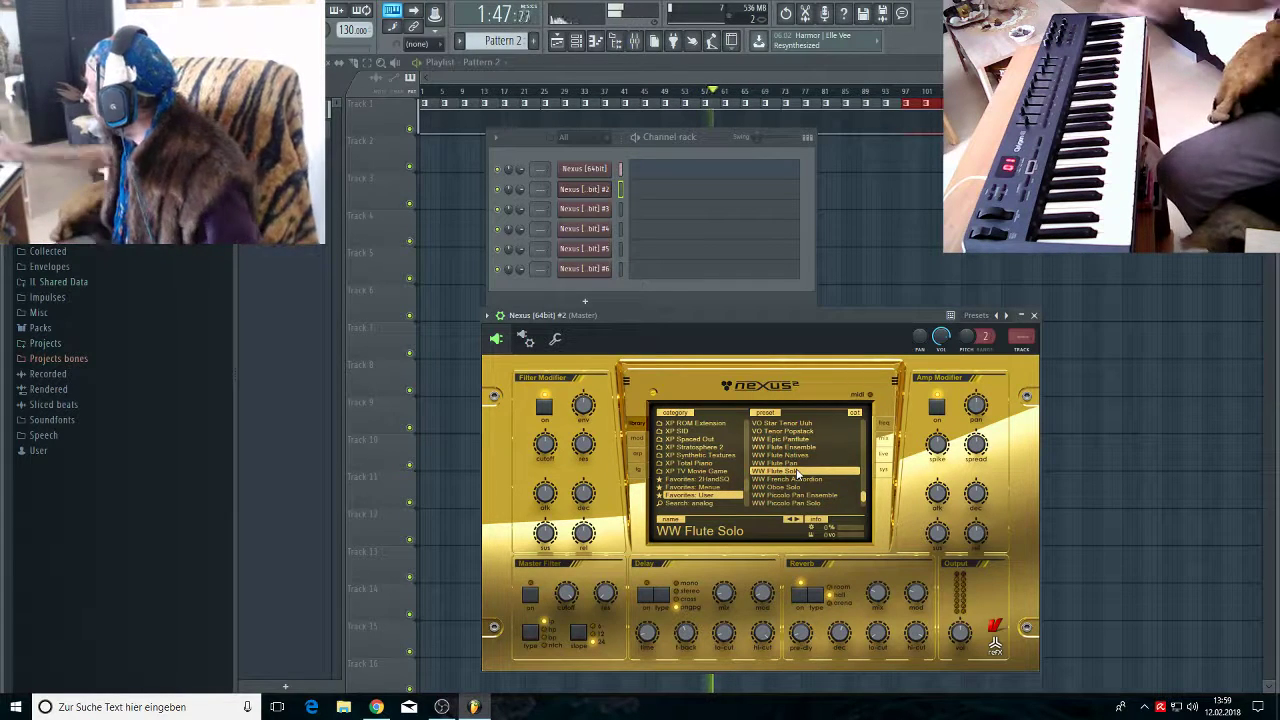
key(space)
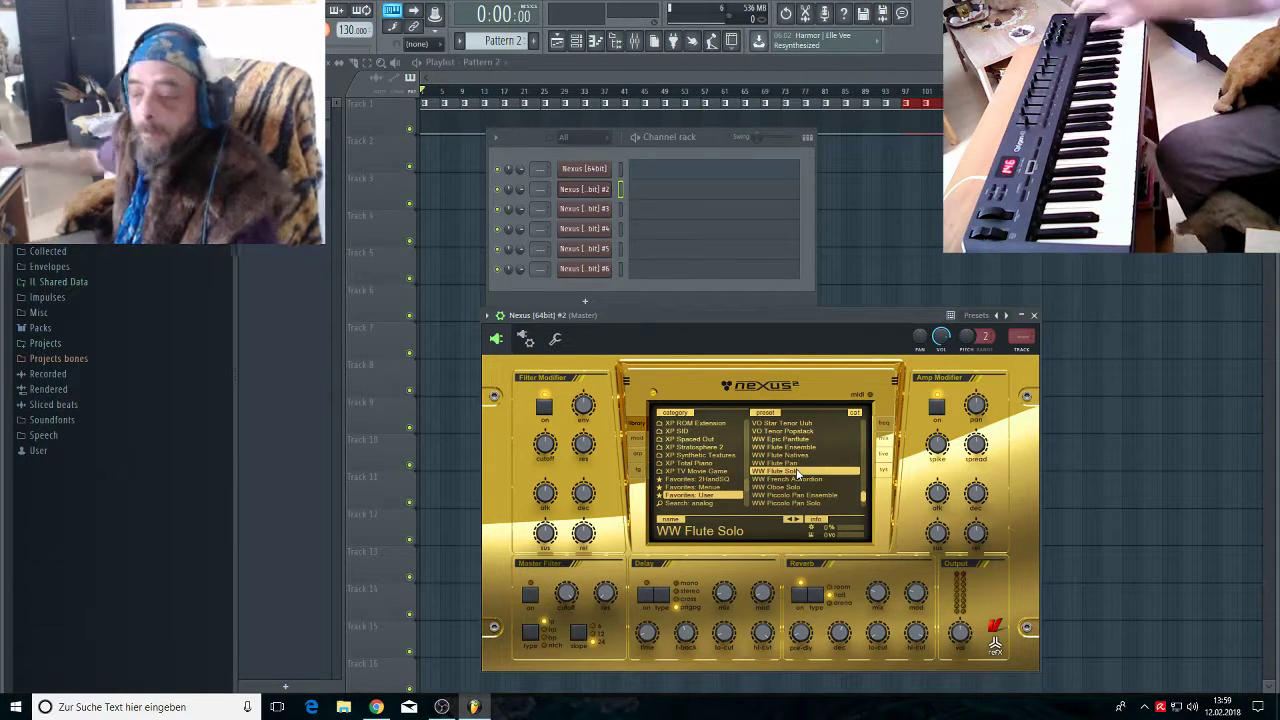
Record a live flute melody into Pattern 2 until just past bar 97, and delete the Pattern 1 clips beyond it on Track 1
click(593, 77)
scroll(566, 92, down, 2)
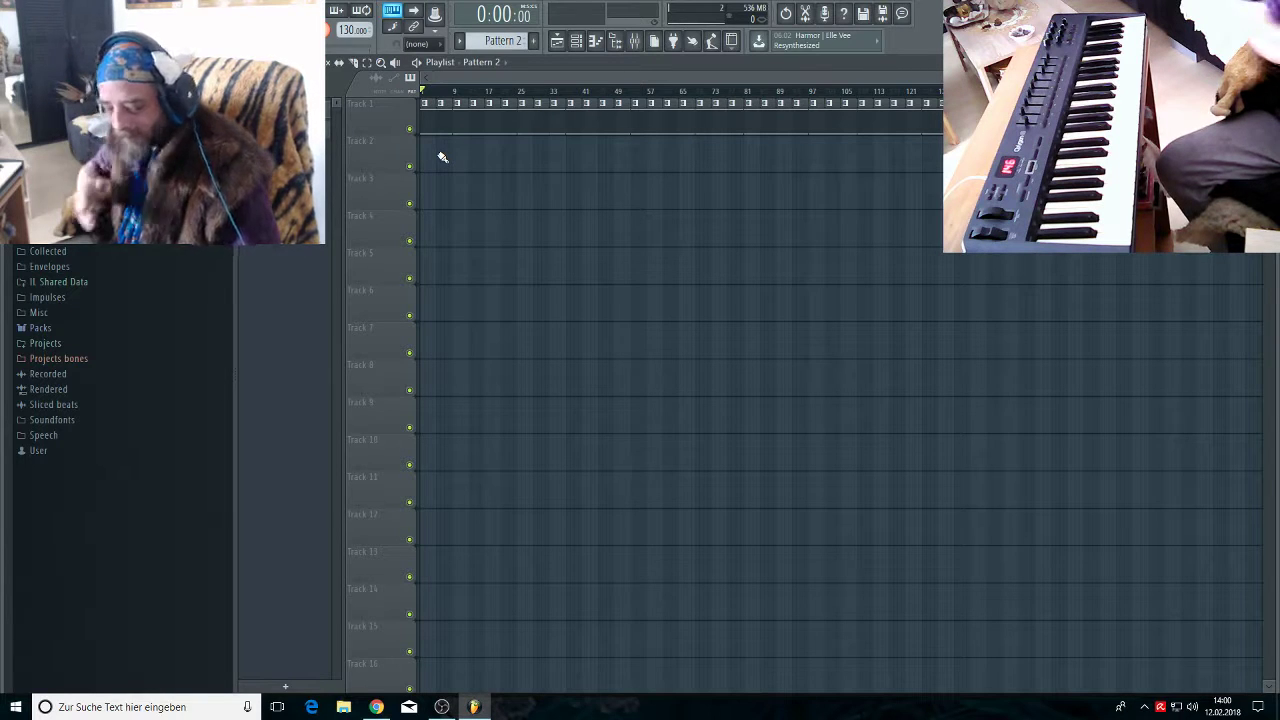
key(space)
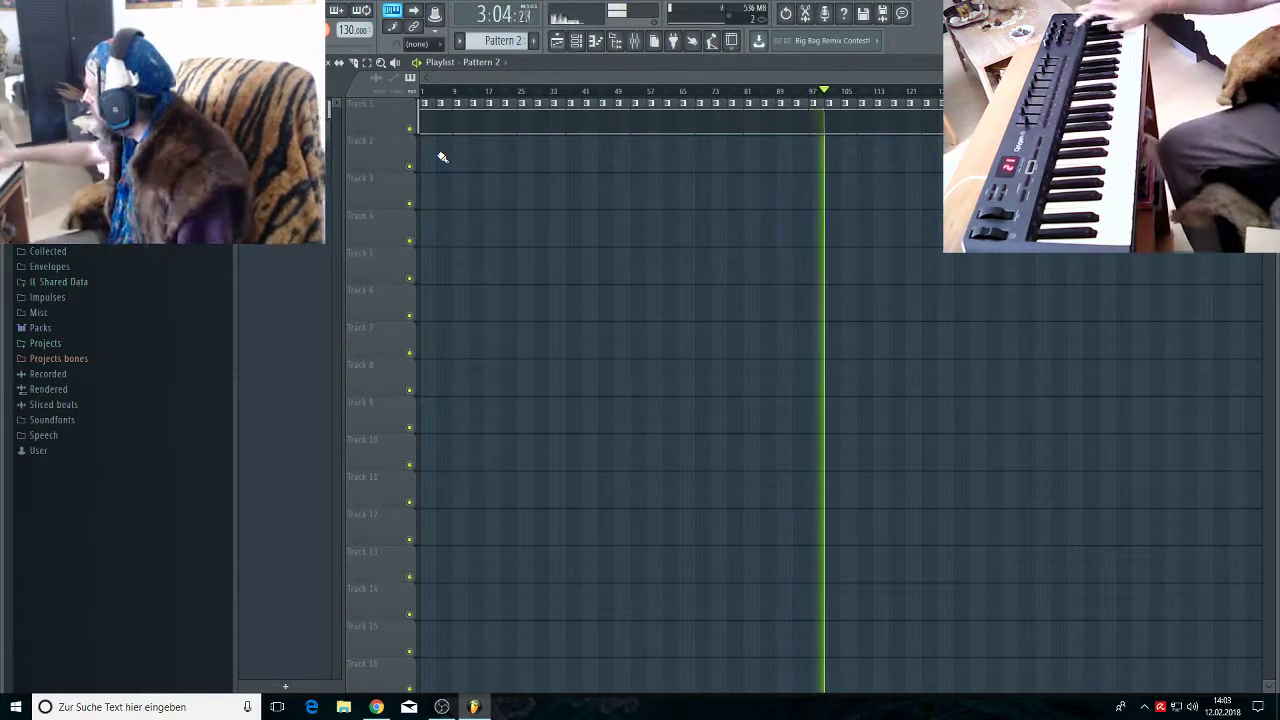
key(space)
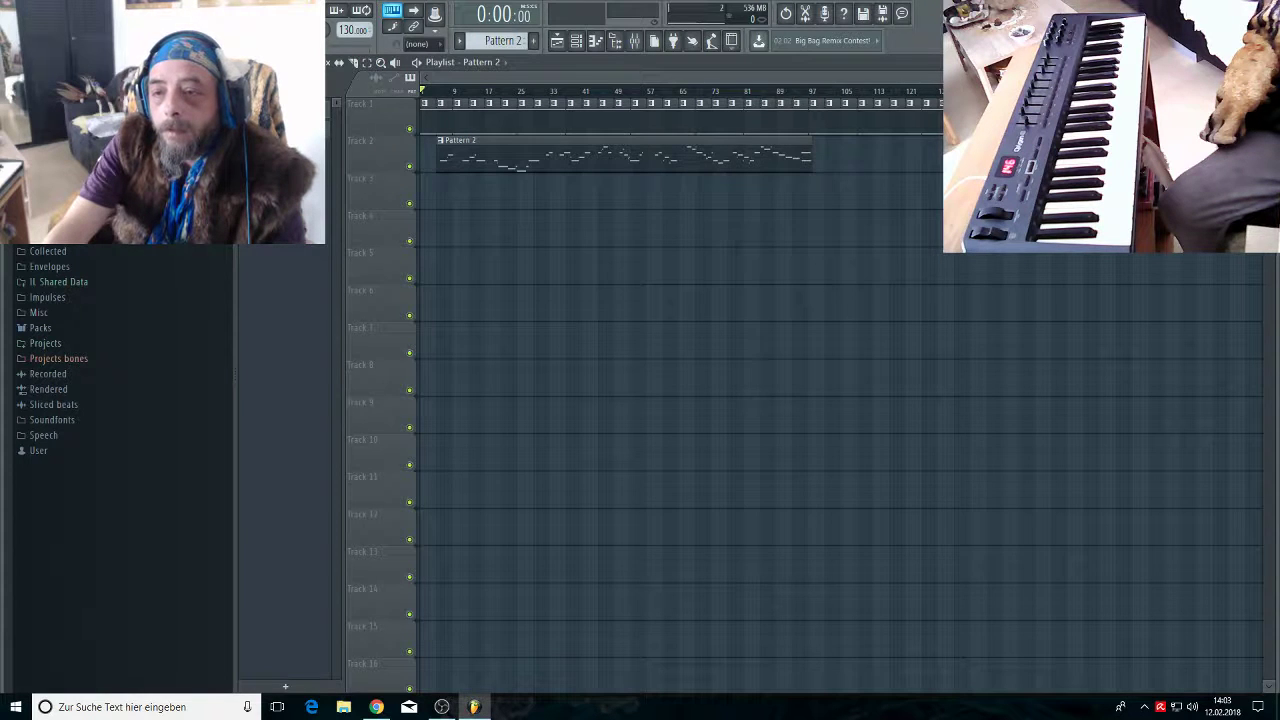
right_click(842, 120)
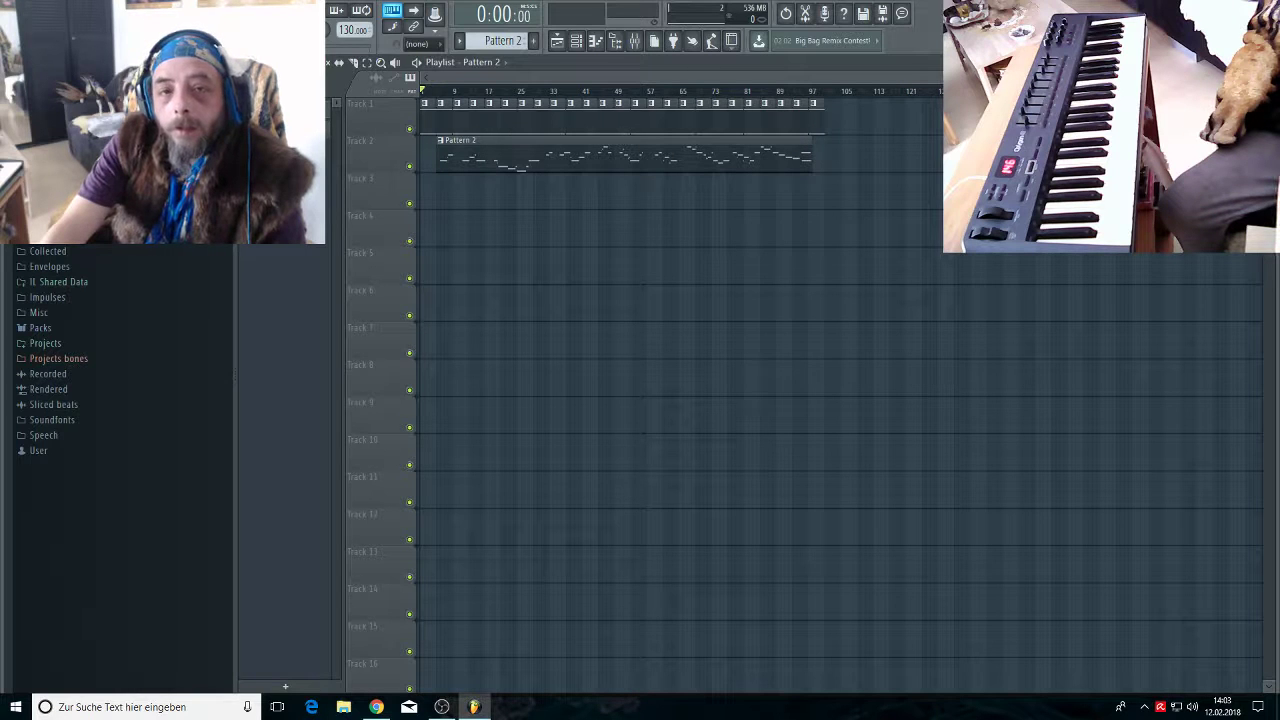
Play the arrangement and, on the second Nexus channel, raise the amp modifier release and set the attack to 13
key(space)
click(576, 40)
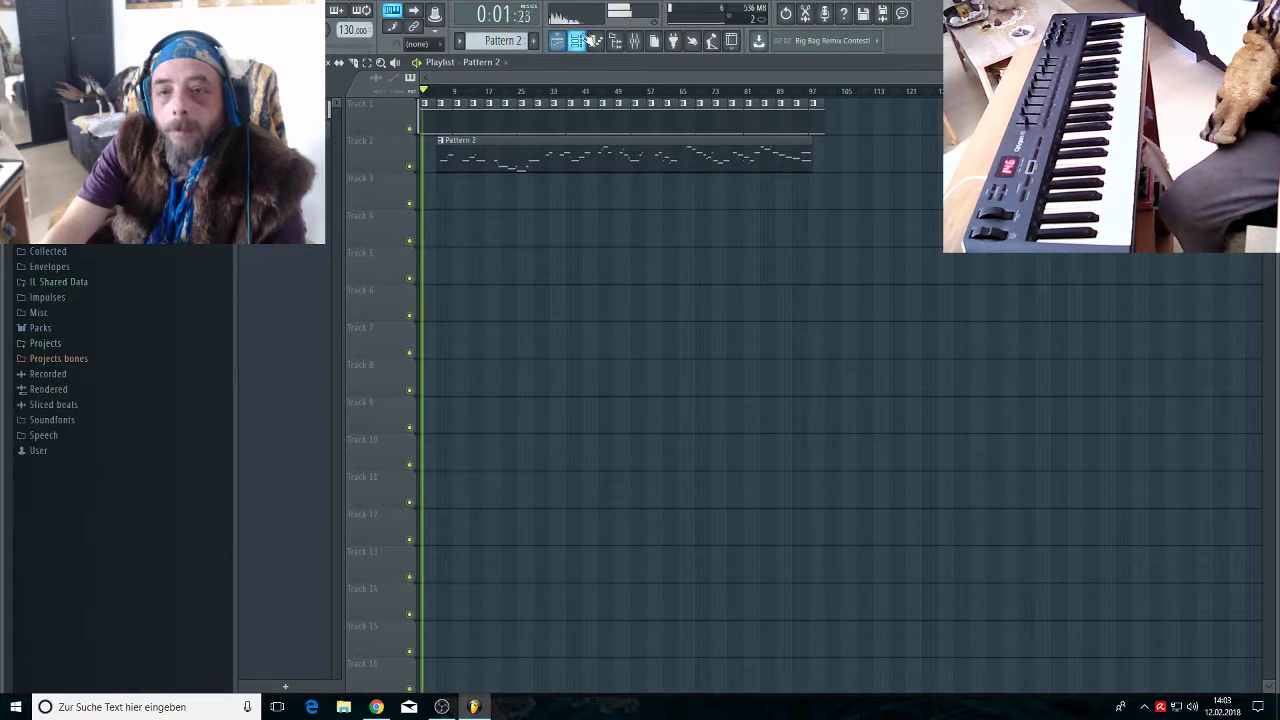
click(581, 191)
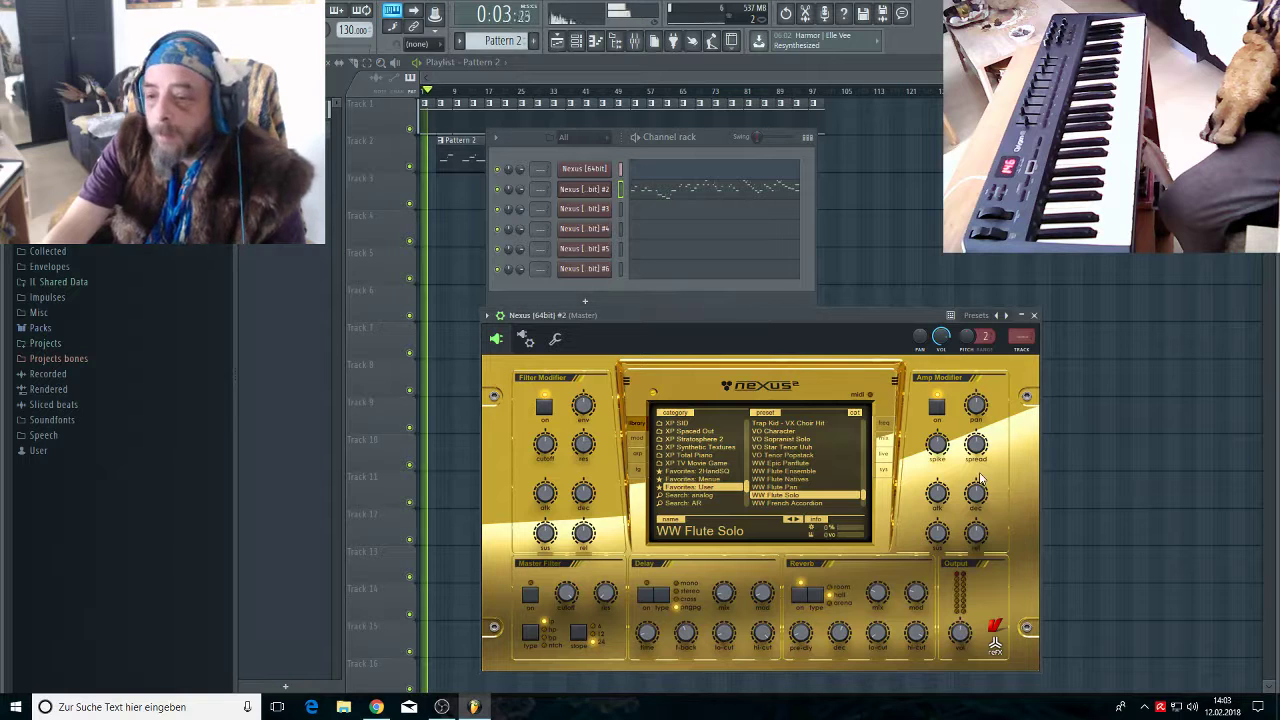
drag(978, 535, 982, 510)
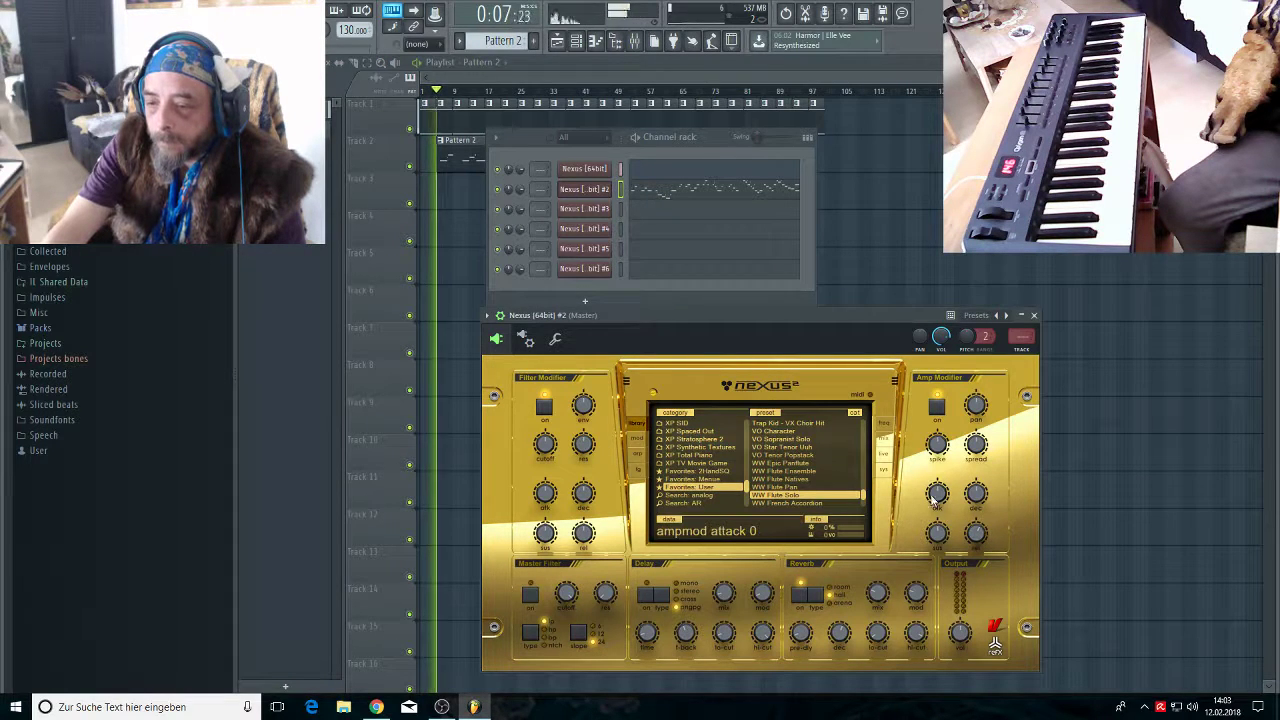
drag(937, 492, 937, 476)
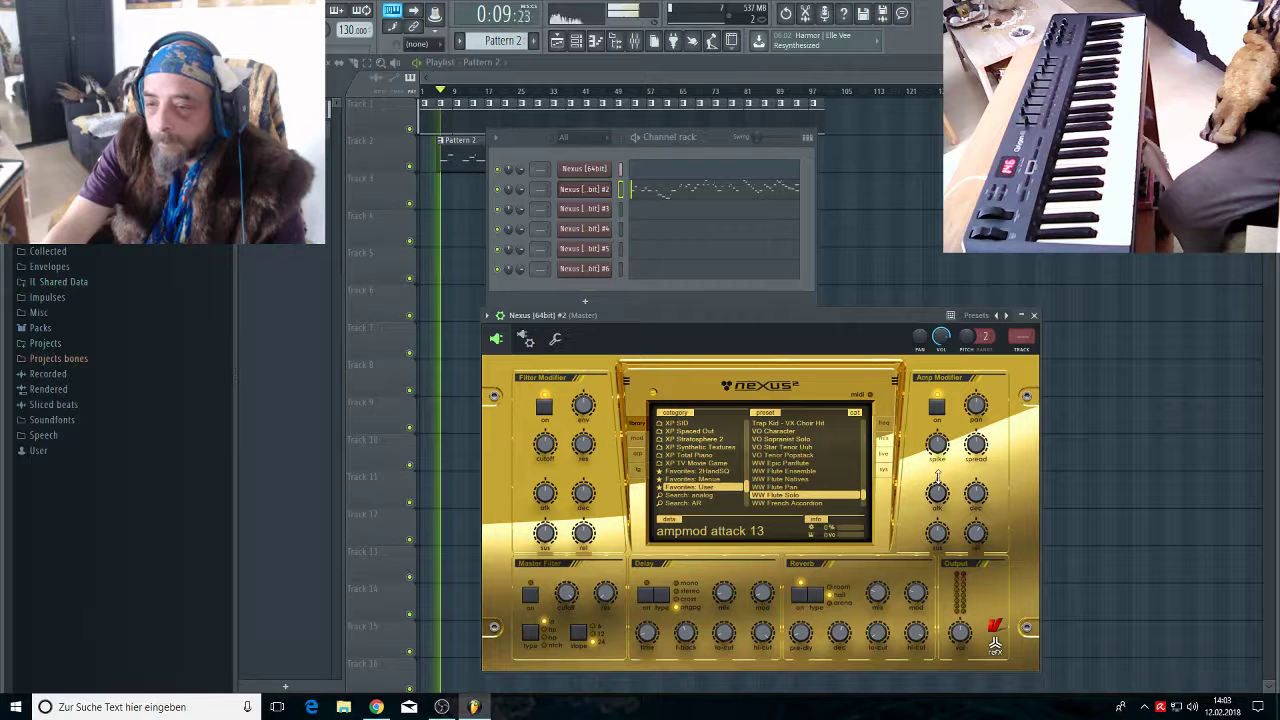
mouse_move(976, 538)
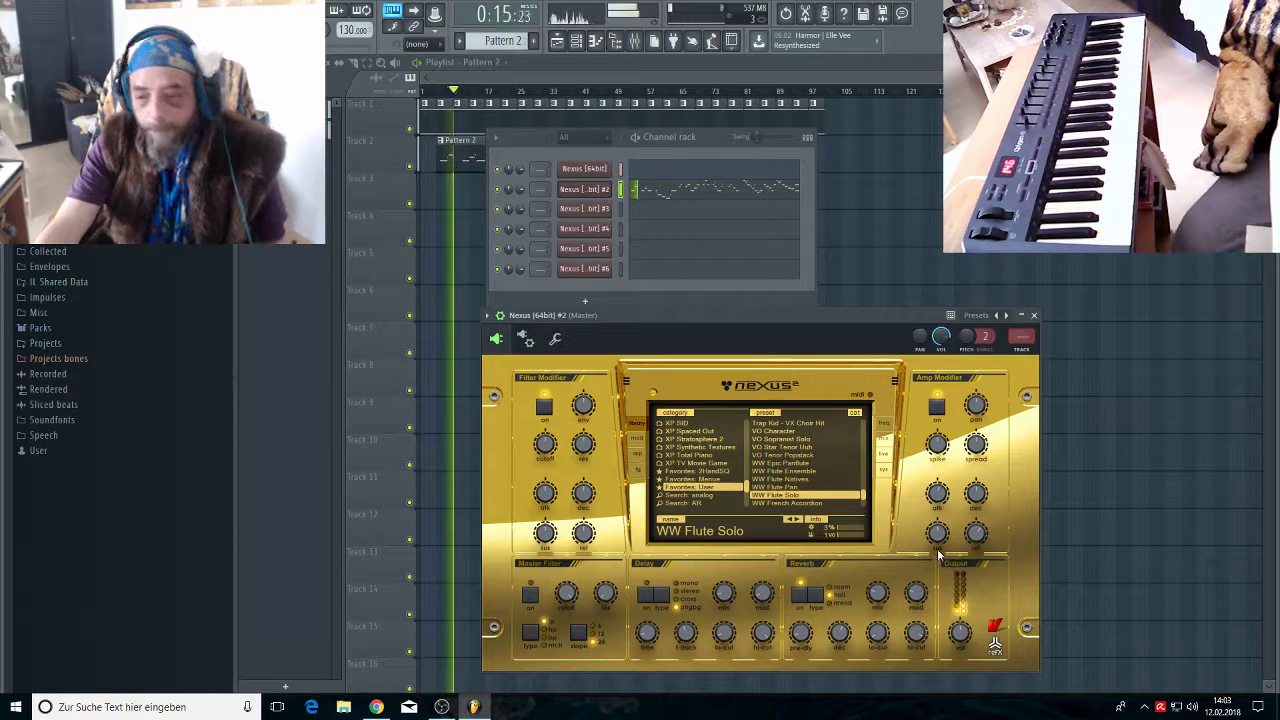
mouse_move(843, 632)
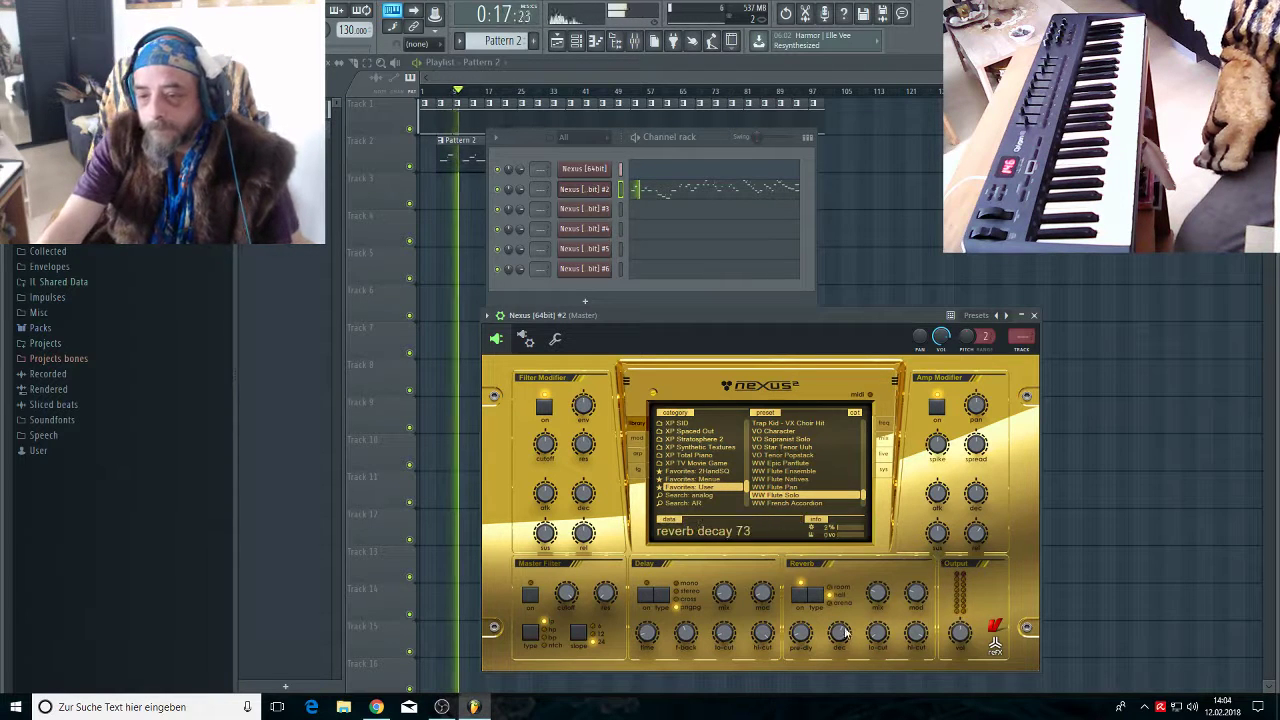
mouse_move(758, 646)
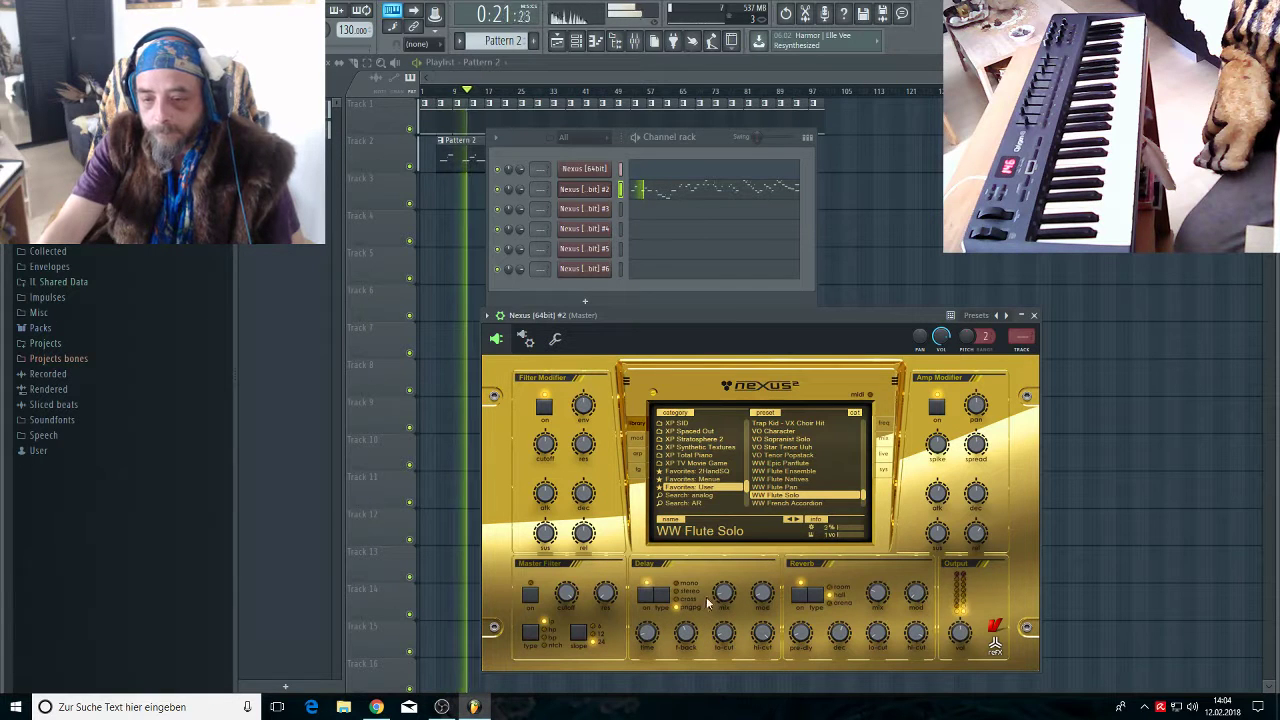
mouse_move(727, 601)
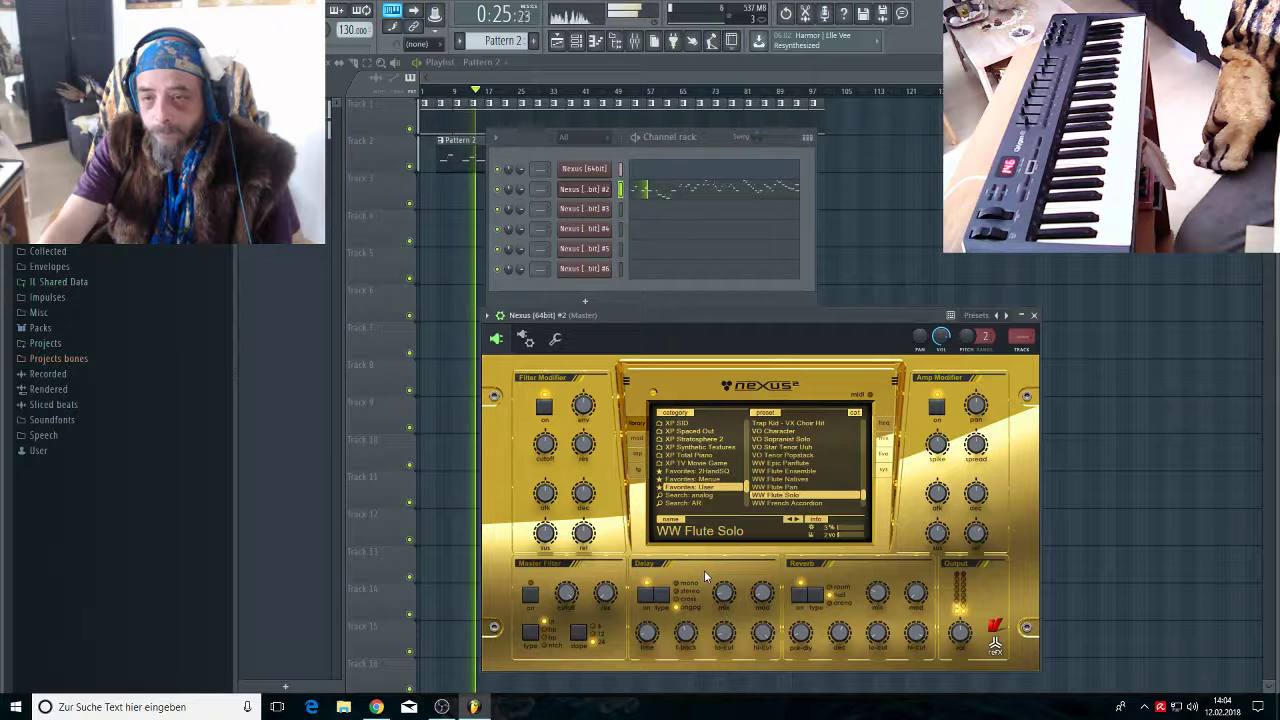
Open the second Nexus channel's Pattern 2 notes in the piano roll, change the snap resolution and quick-quantize them
click(660, 189)
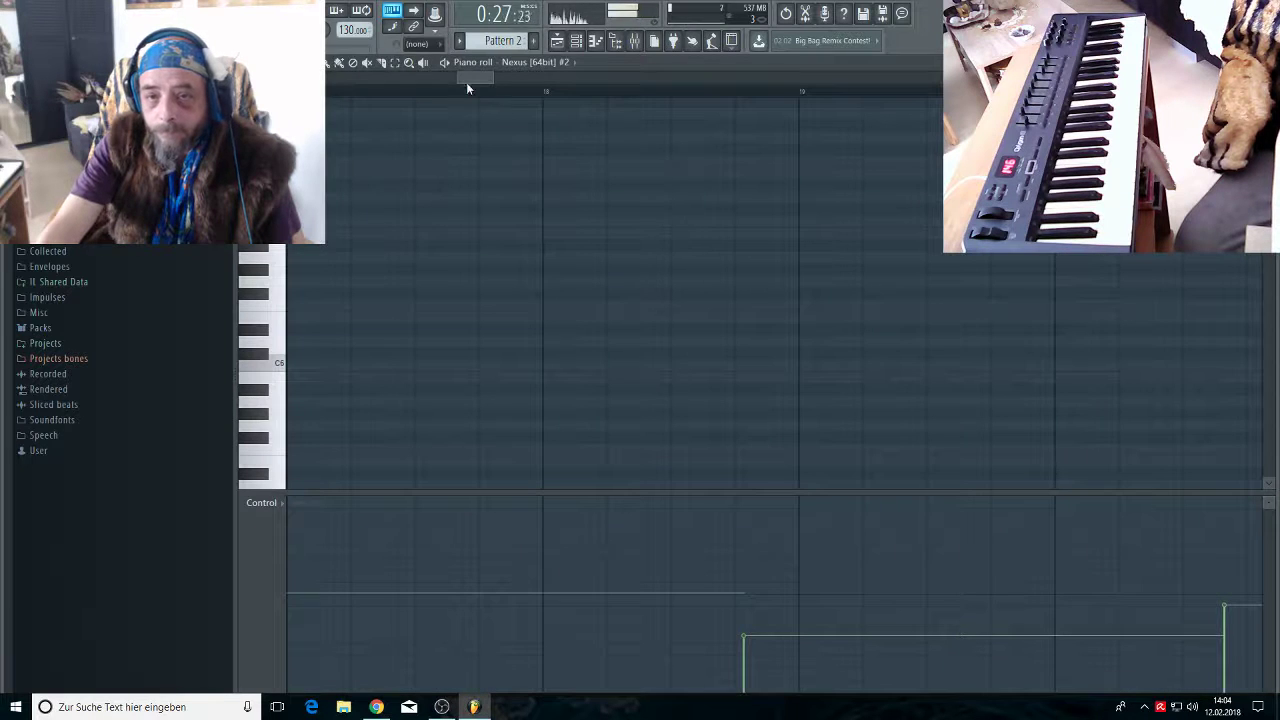
drag(460, 77, 551, 106)
click(272, 250)
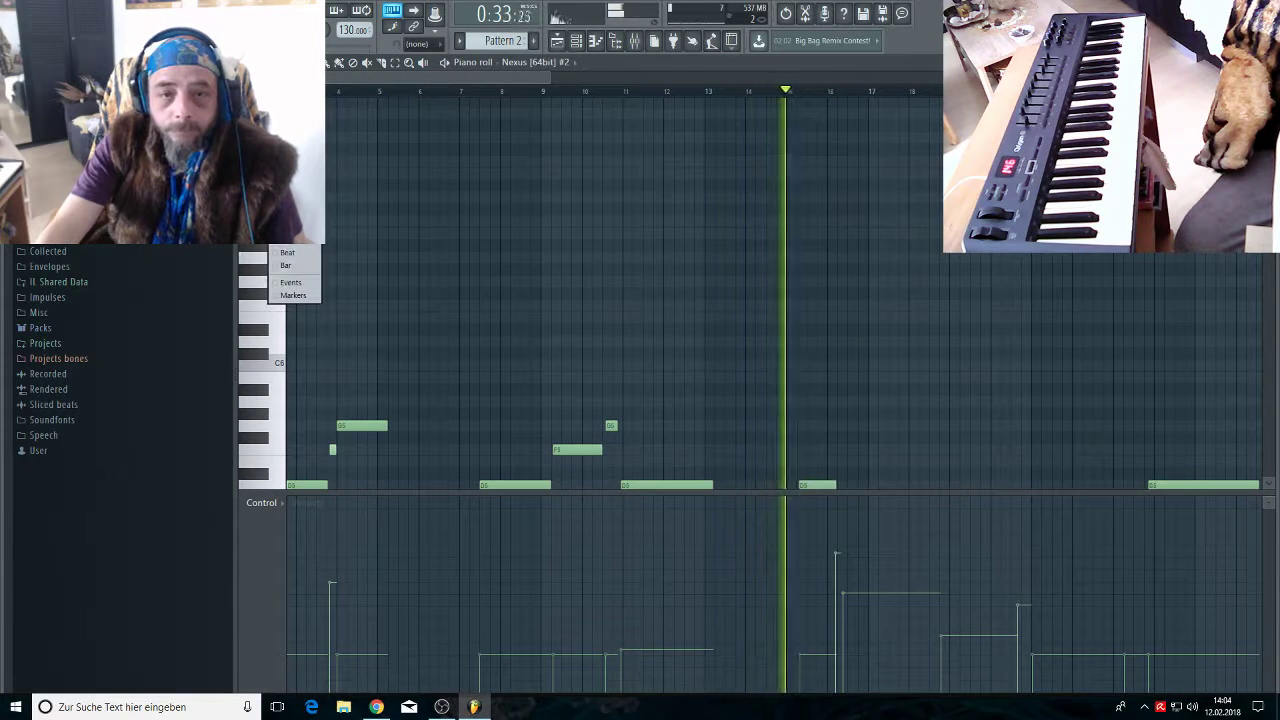
click(304, 253)
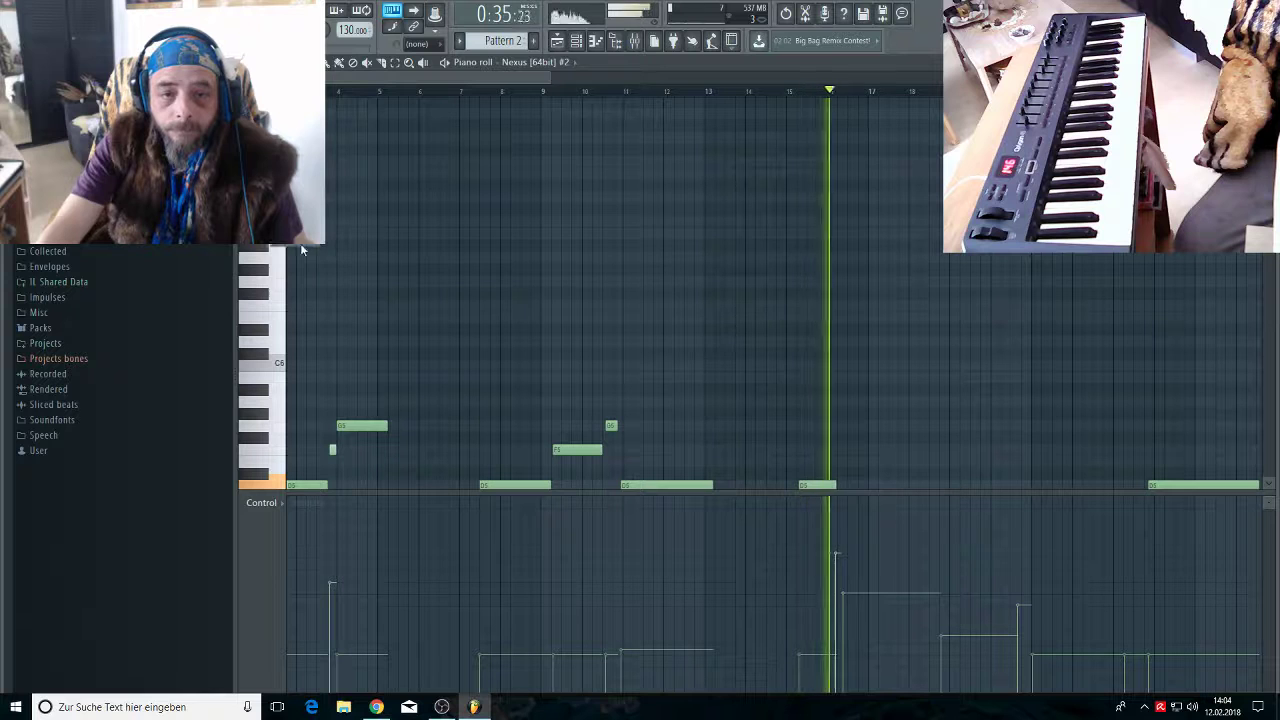
click(245, 62)
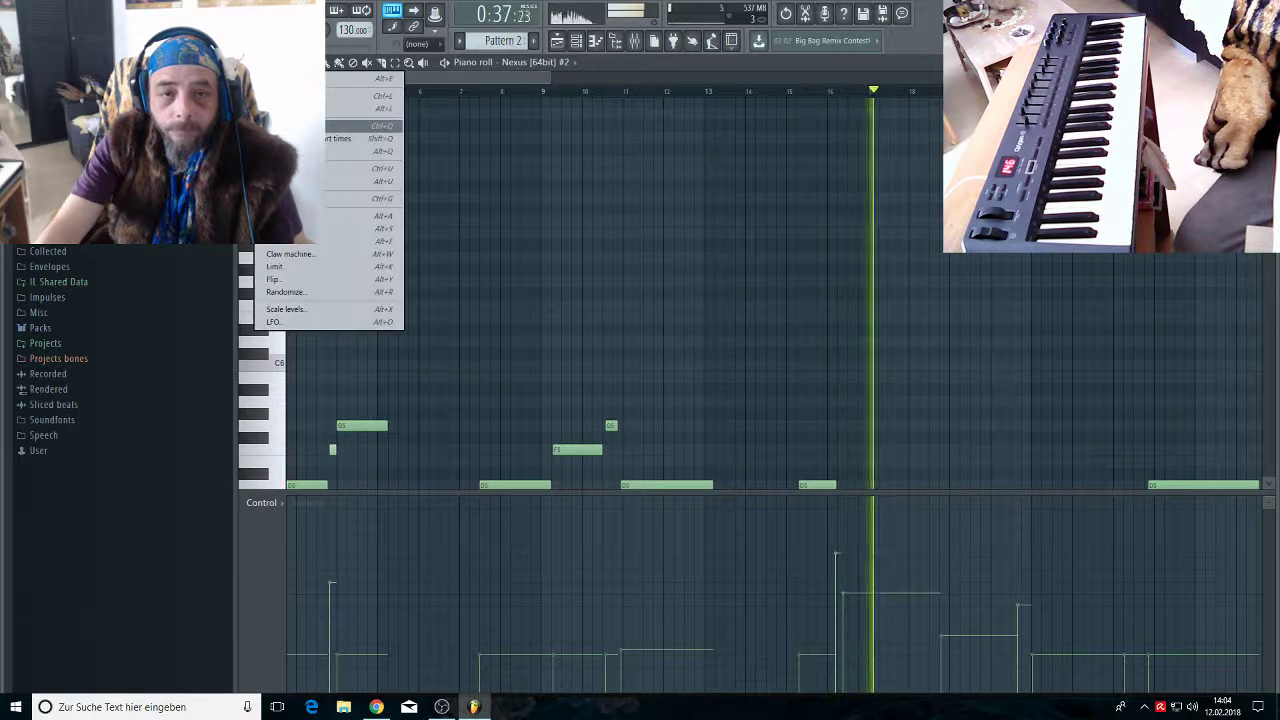
key(Escape)
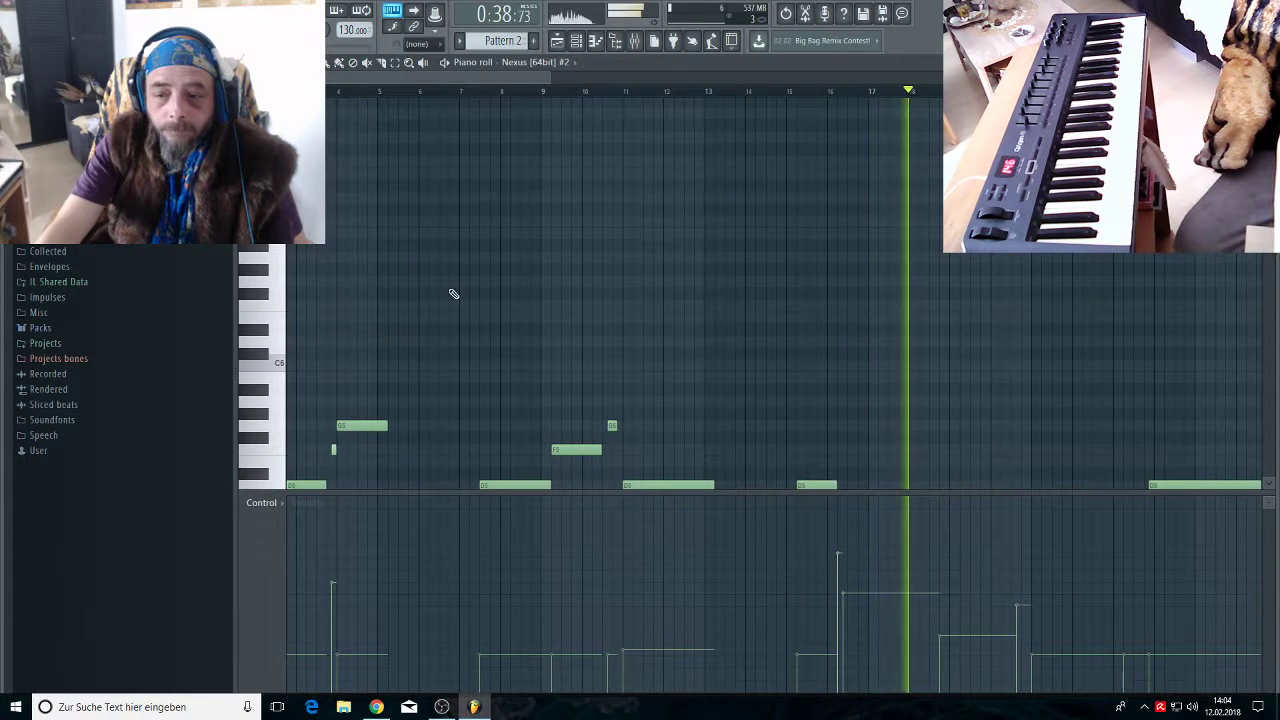
Lower the velocities of the two louder consecutive notes just after bar 16 and replay the melody from the start
click(841, 642)
click(846, 638)
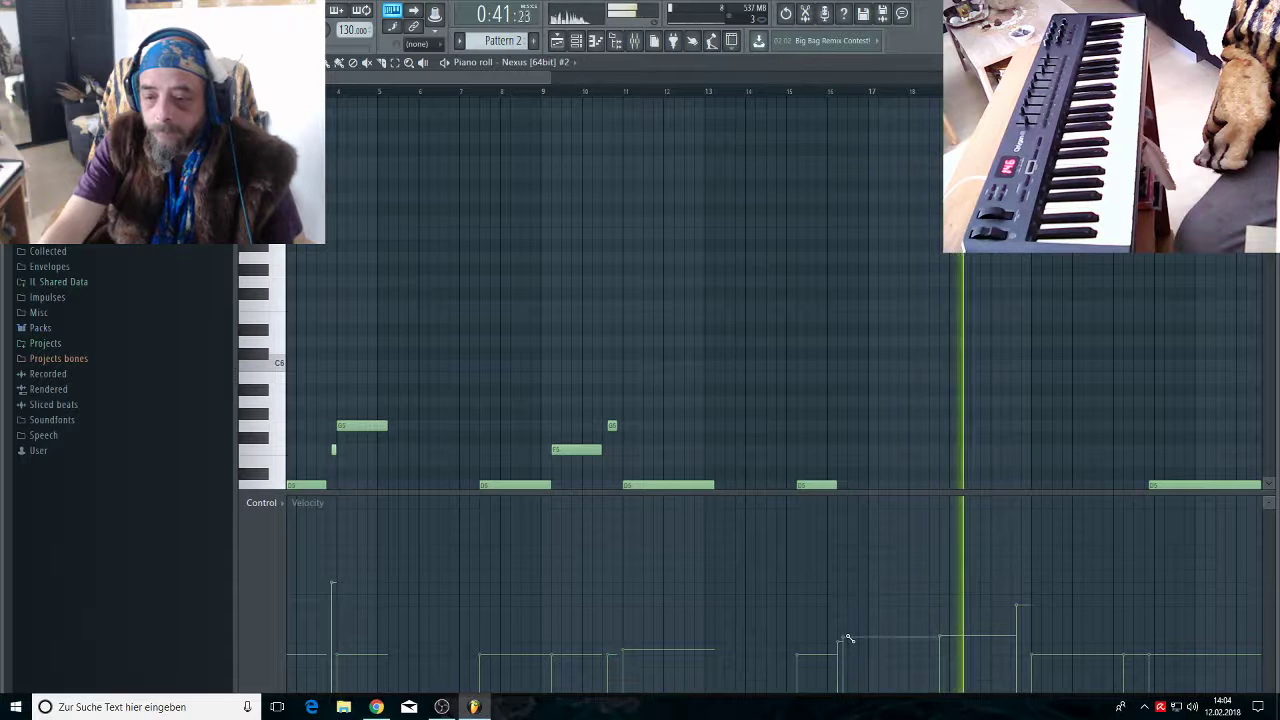
drag(380, 84, 366, 84)
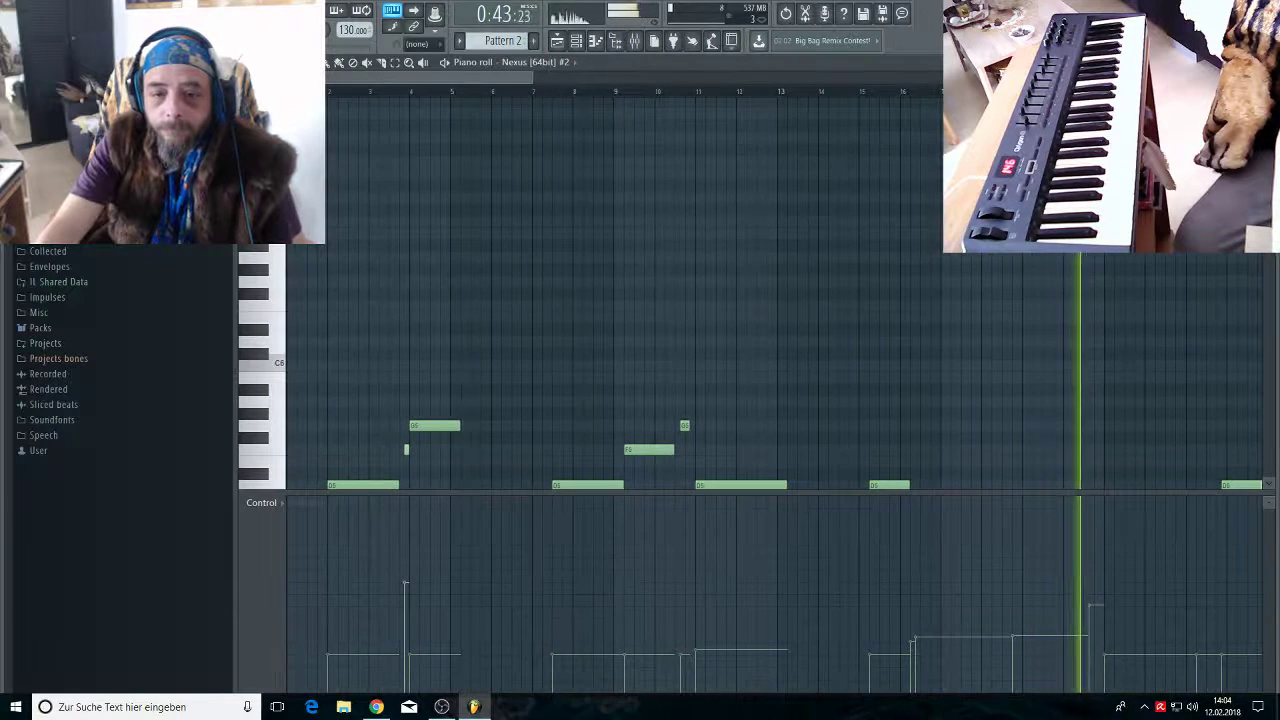
key(space)
scroll(371, 229, down, 4)
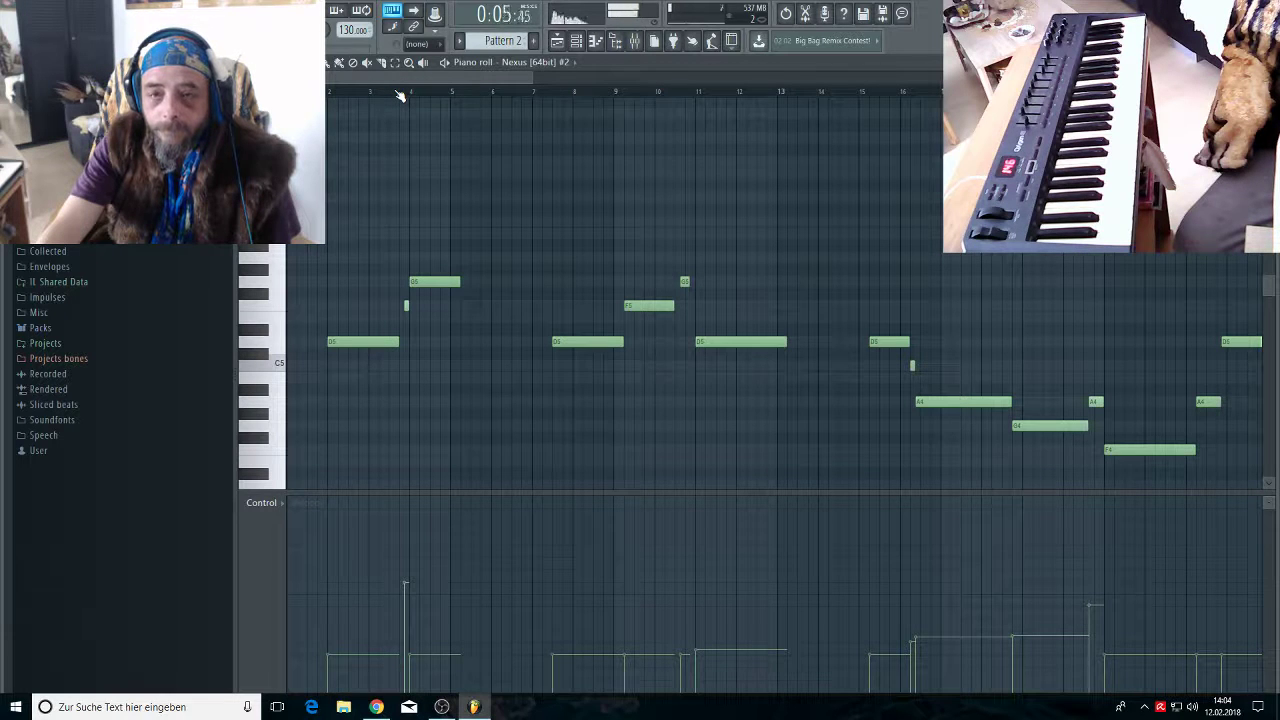
scroll(399, 95, up, 4)
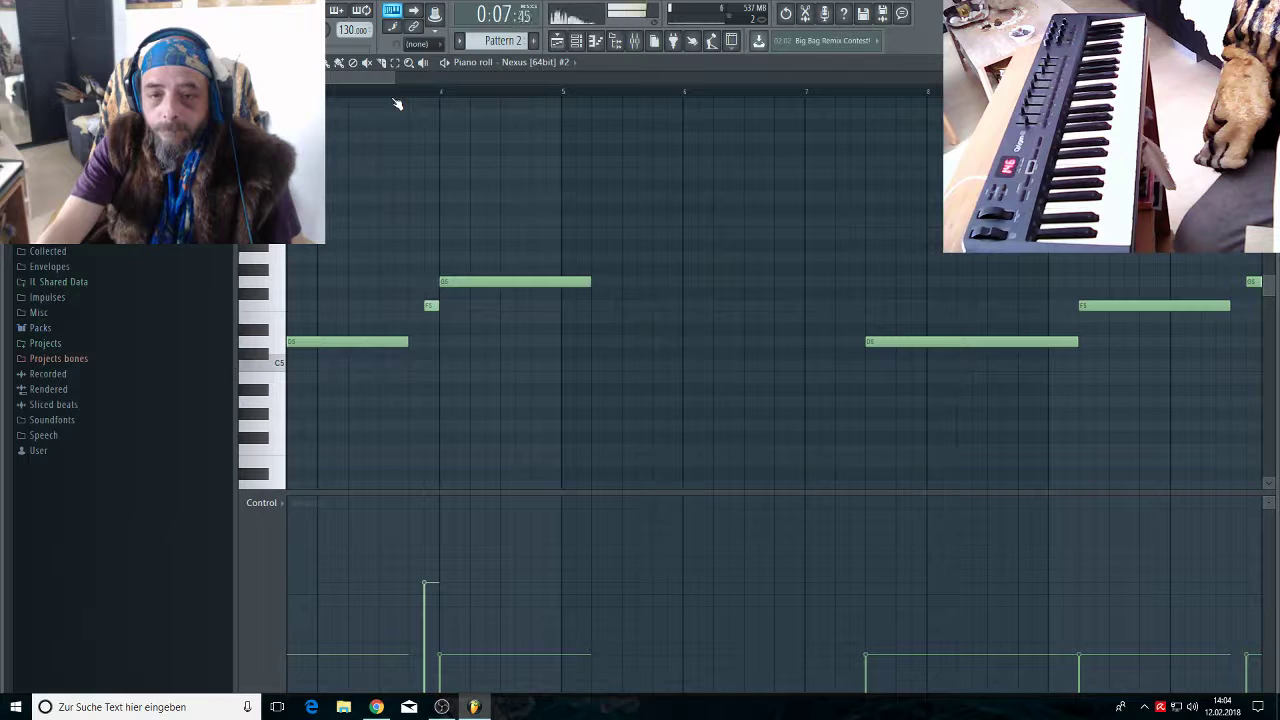
Check the second Nexus channel's delay mix and lower the velocity of the short note just before bar 4
click(578, 41)
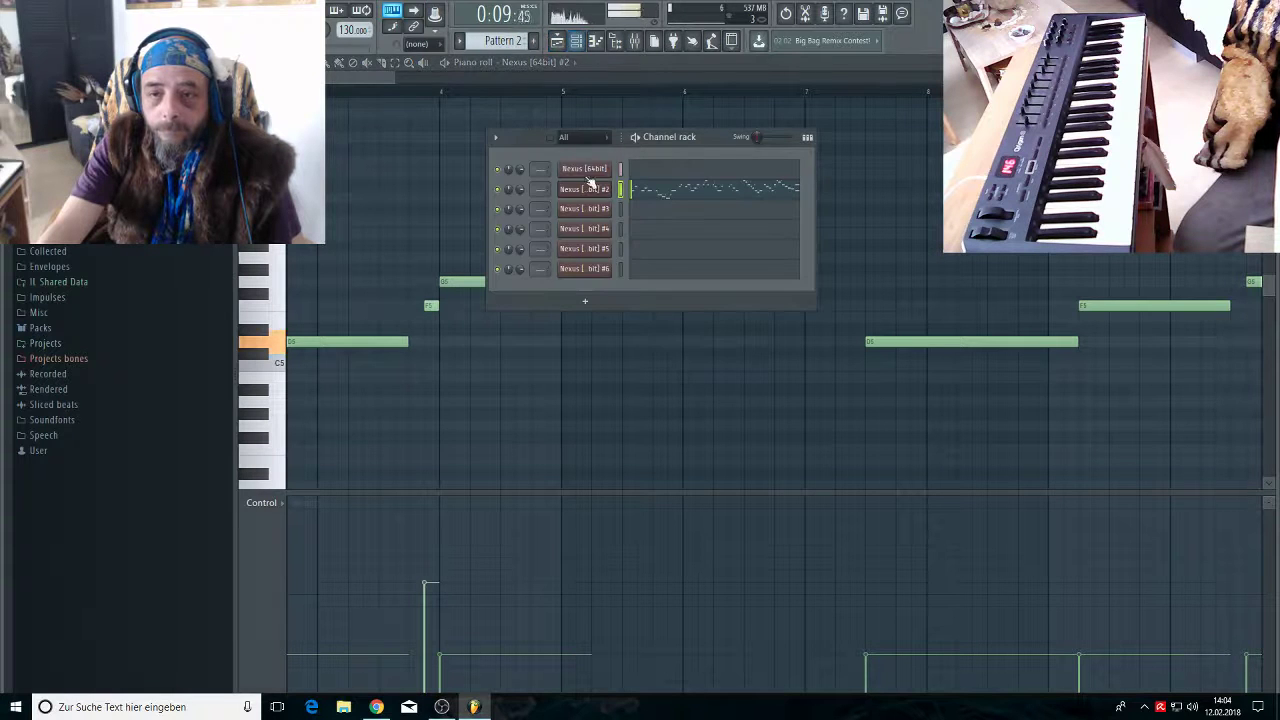
click(586, 190)
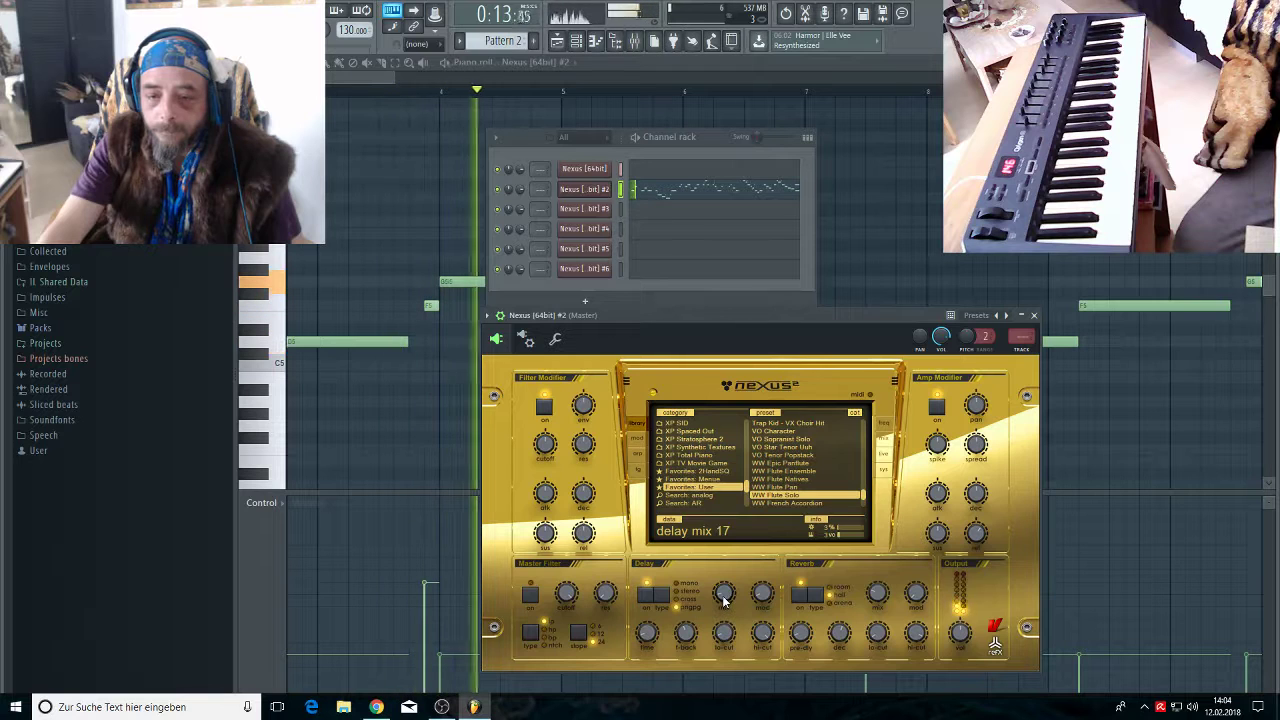
key(F7)
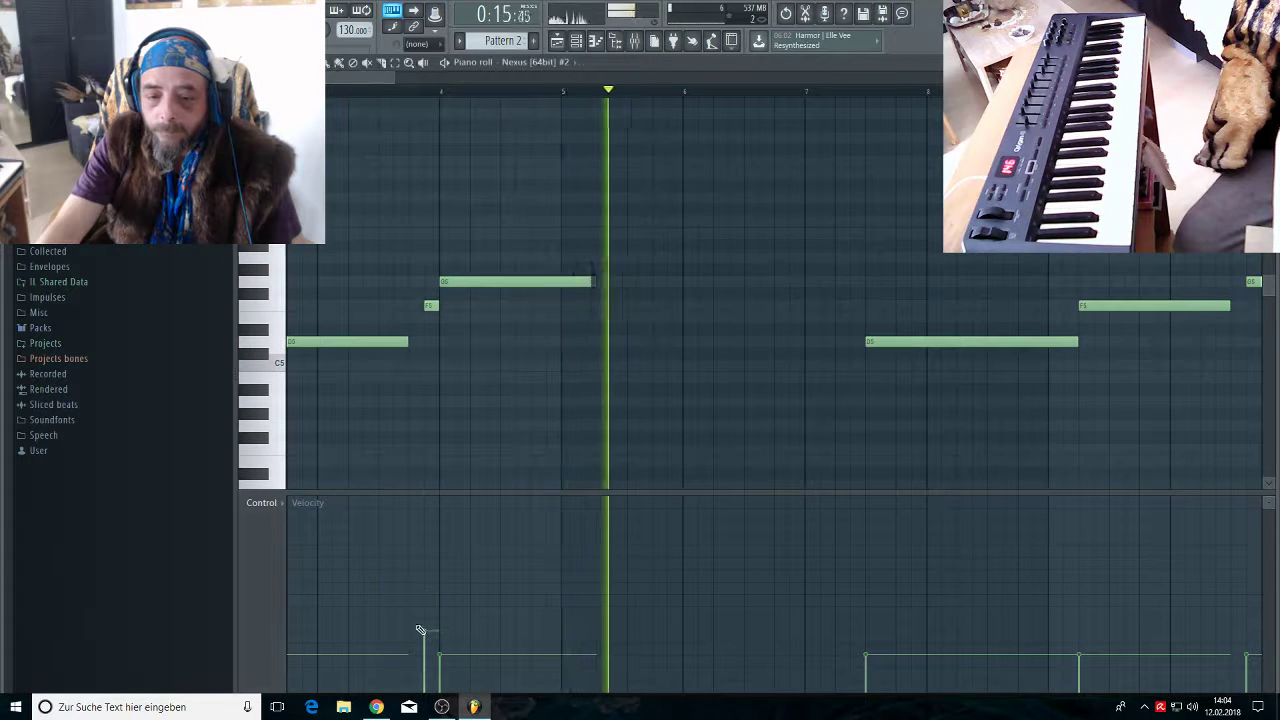
Restart playback and raise the delay's low cut on the second Nexus channel
key(space)
click(592, 44)
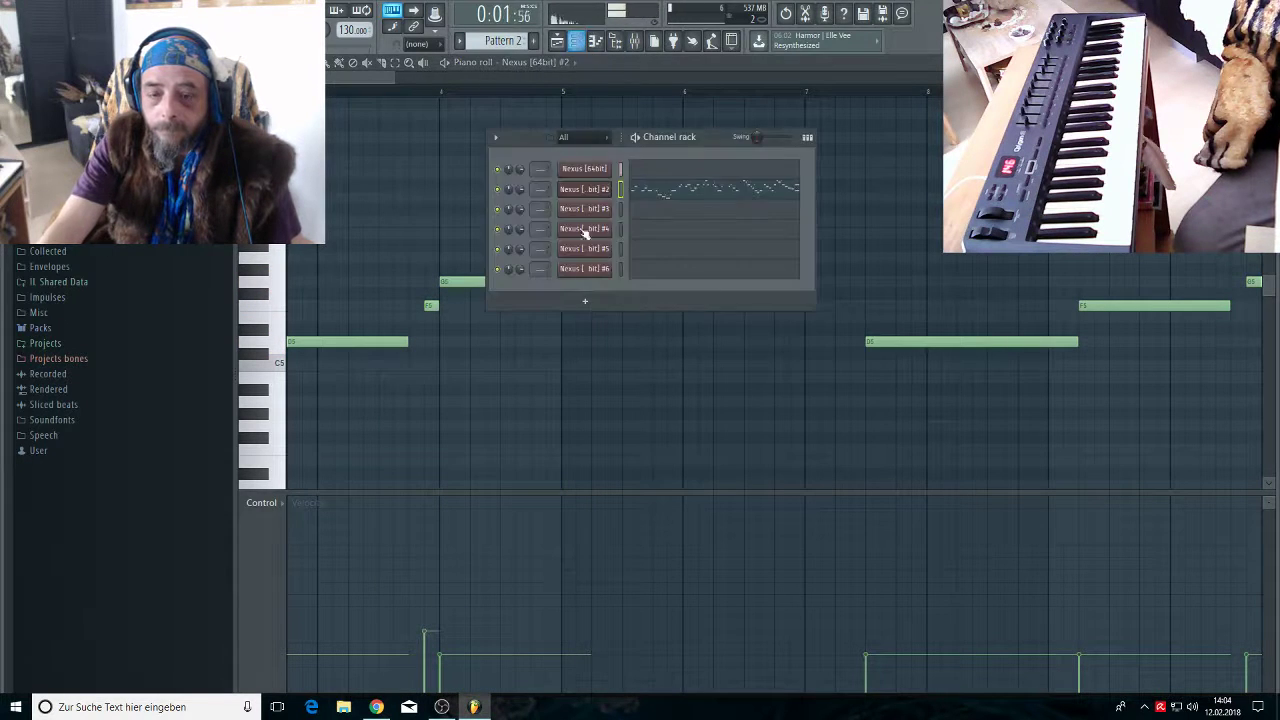
click(597, 190)
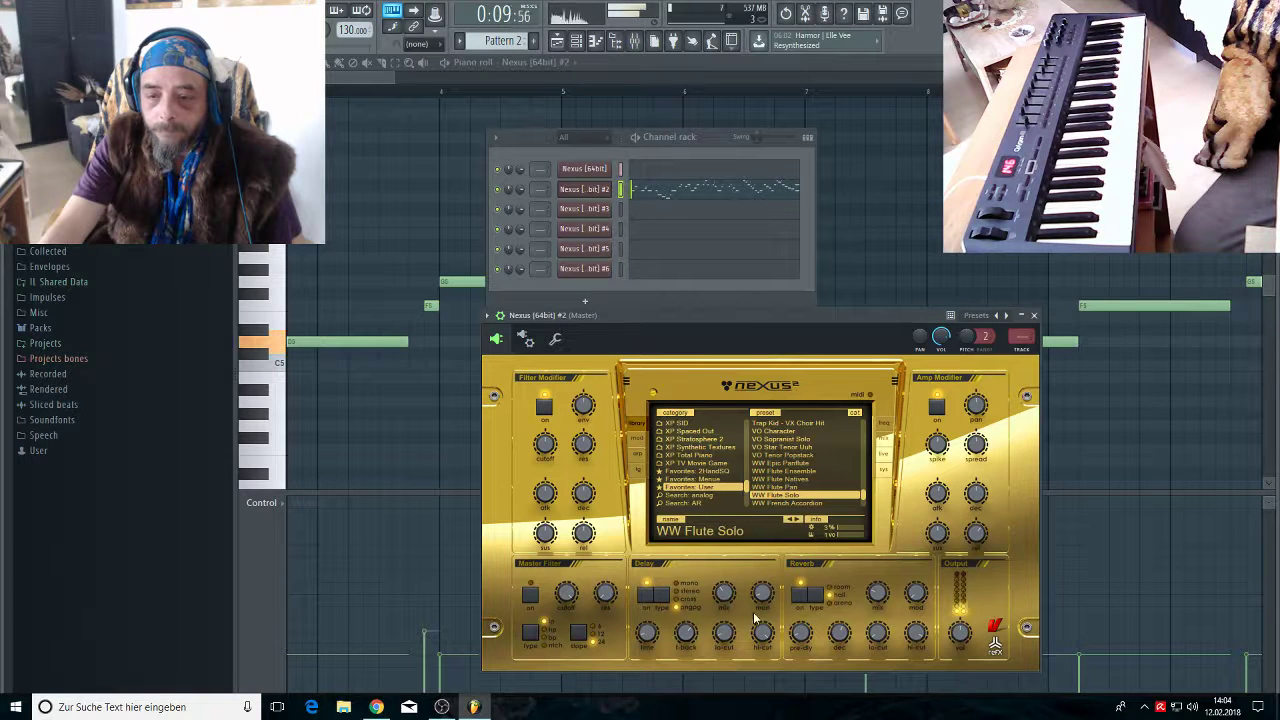
drag(725, 632, 731, 616)
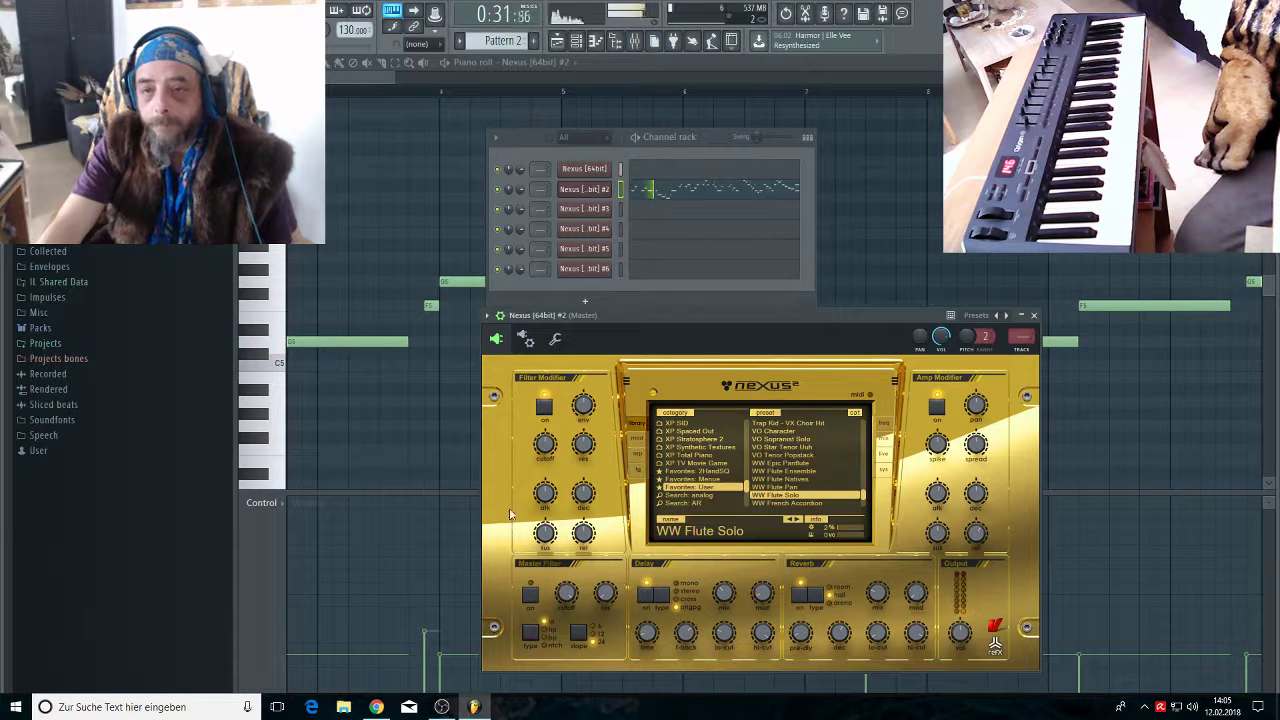
Randomize the note levels of the second Nexus channel's flute melody in Pattern 2 with the piano roll randomizer
key(F12)
scroll(585, 301, down, 3)
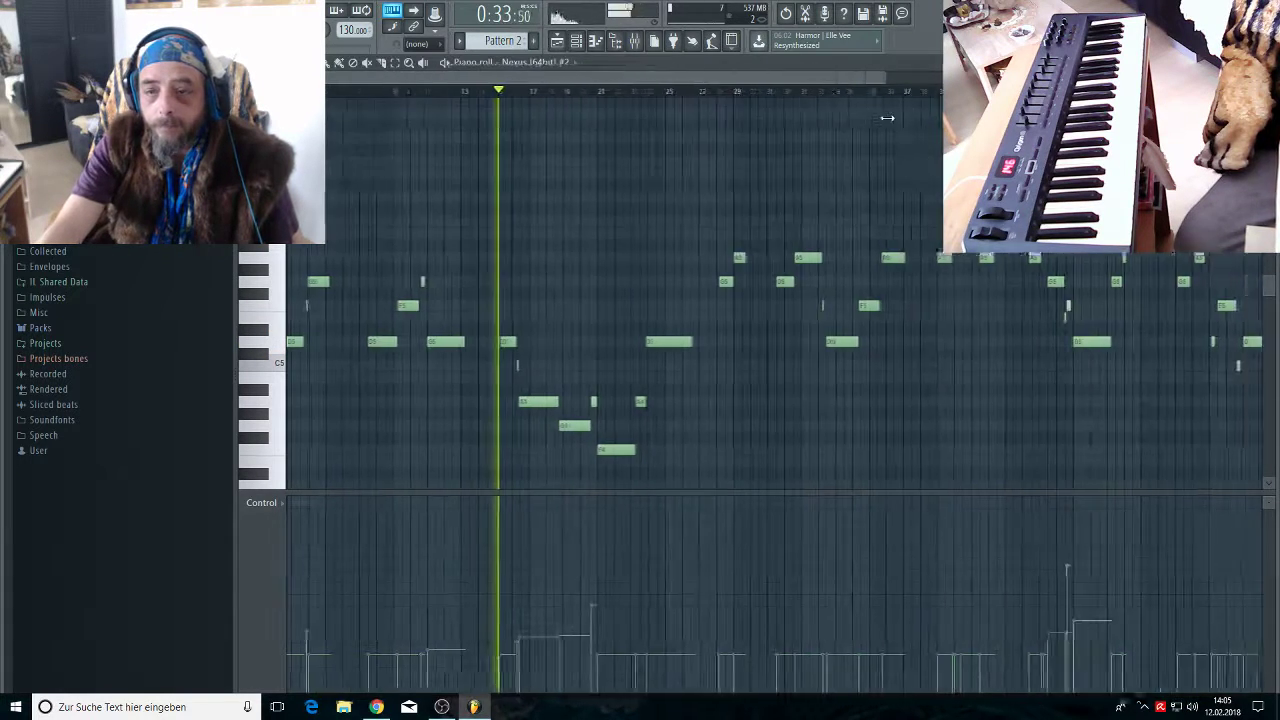
scroll(780, 300, down, 3)
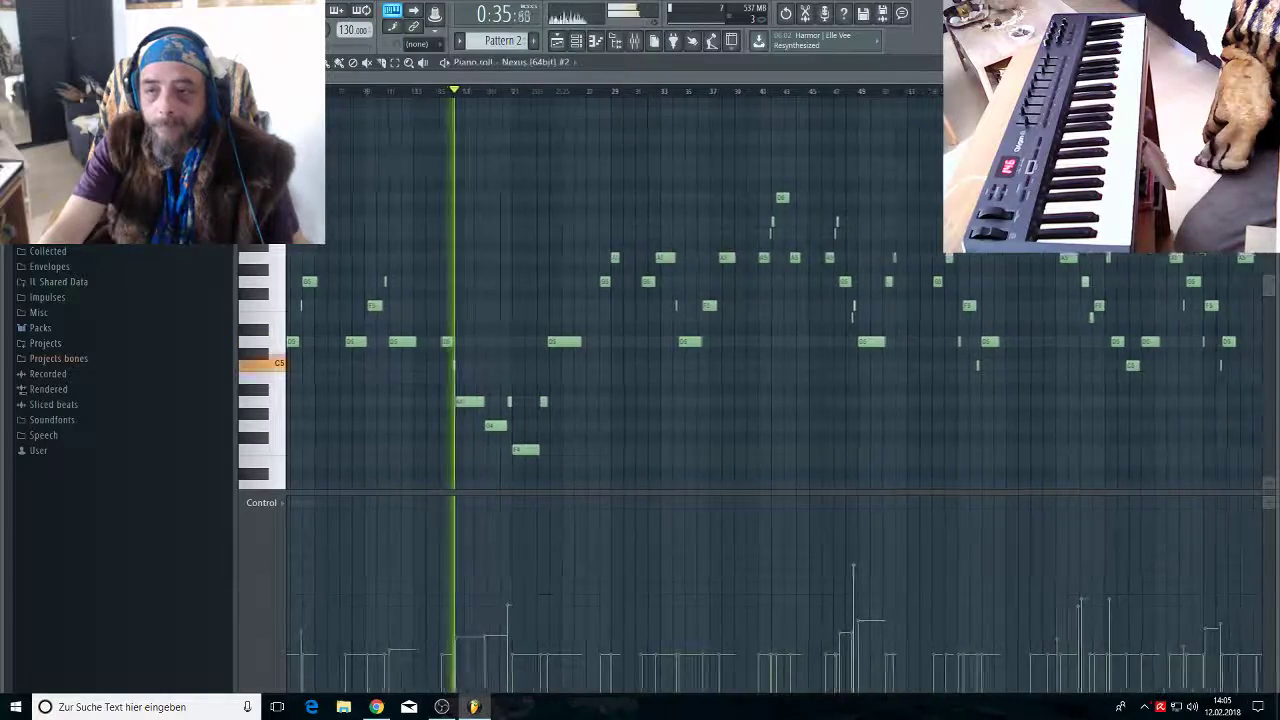
scroll(700, 300, down, 2)
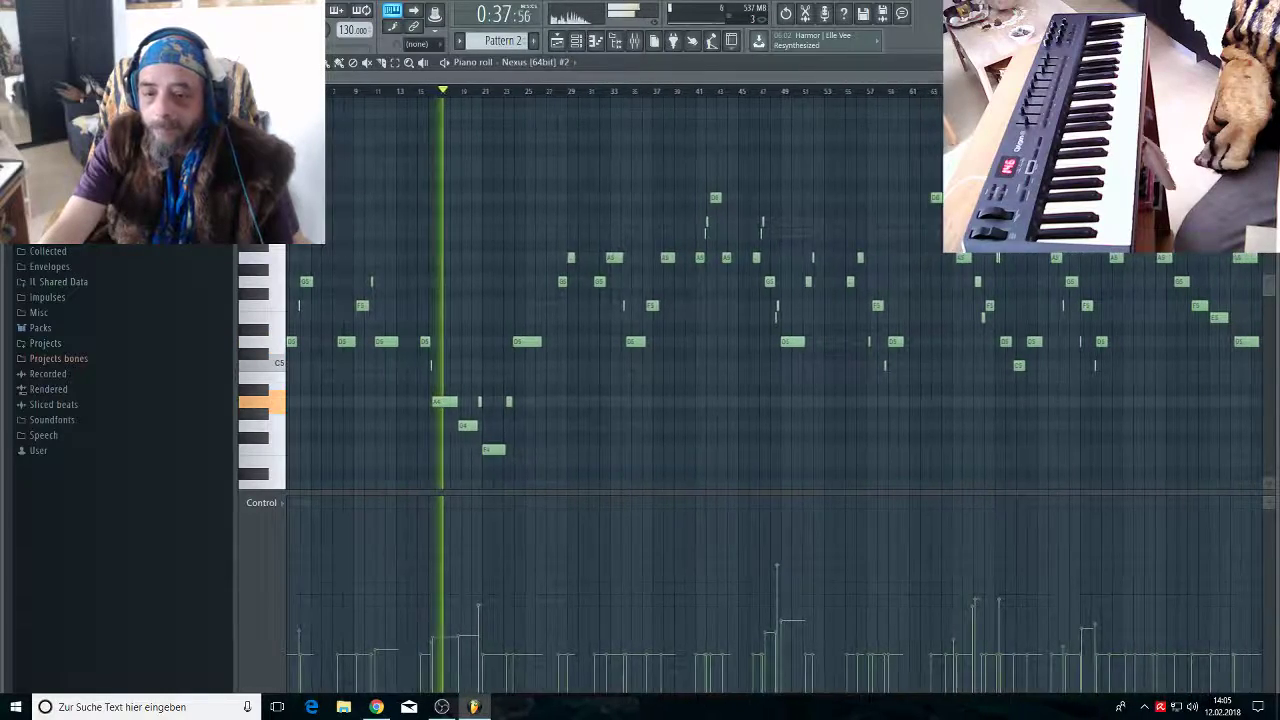
click(339, 62)
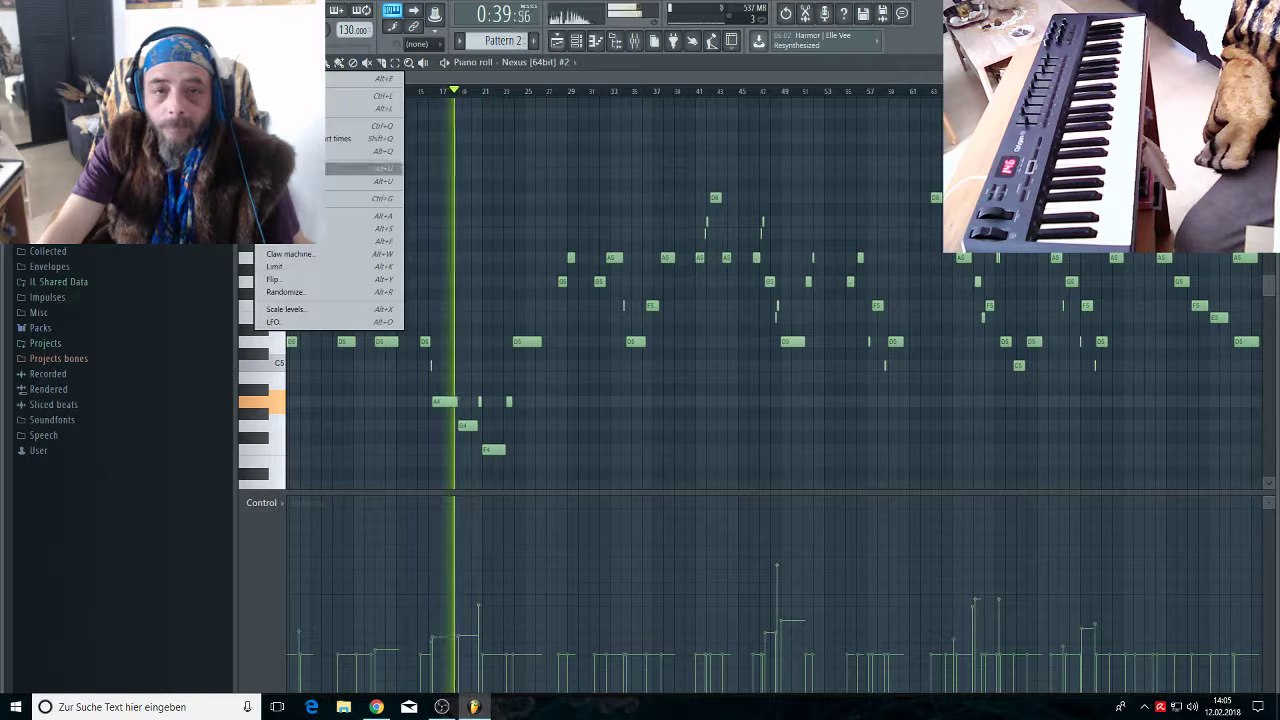
click(300, 292)
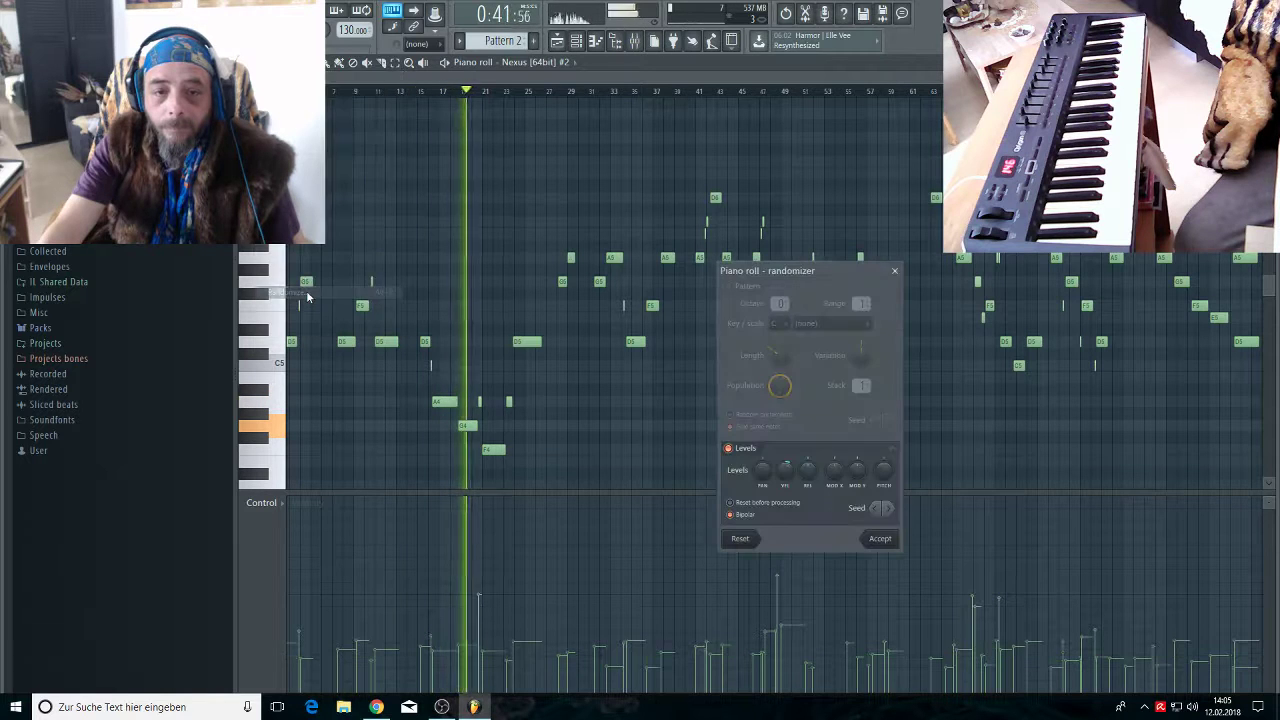
click(880, 538)
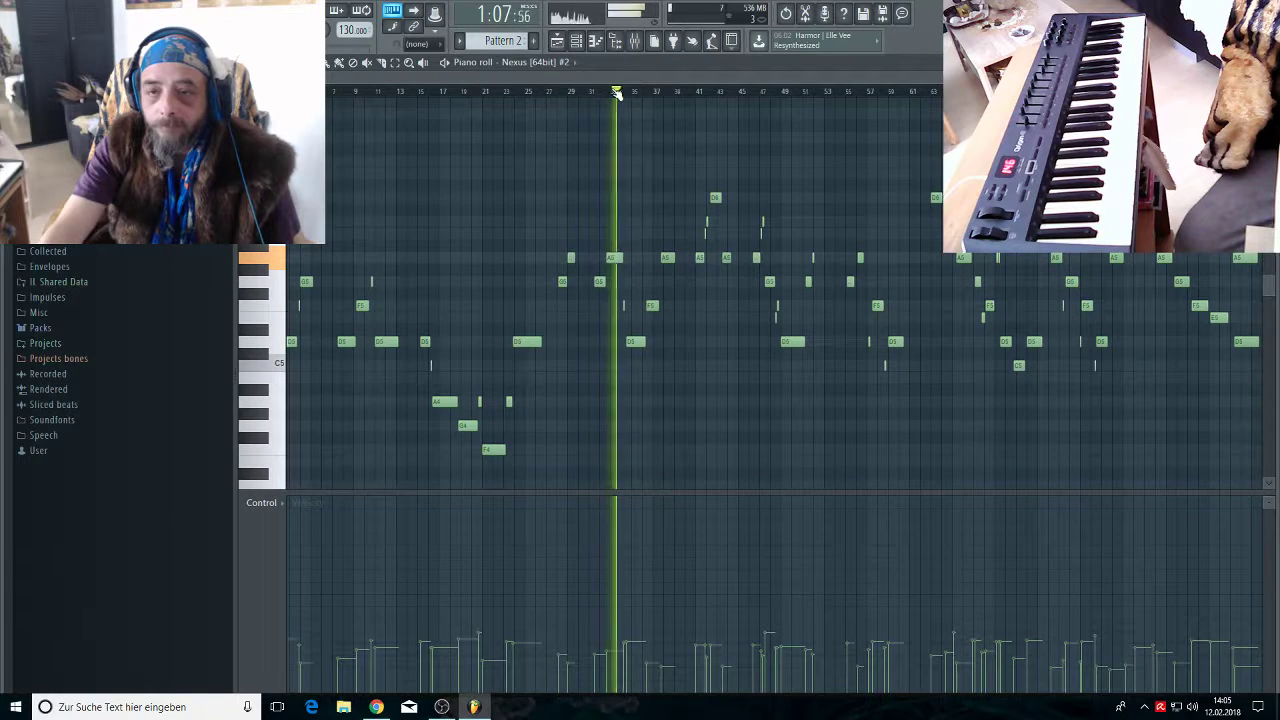
Play through the randomized flute melody and examine its notes in the piano roll and the pattern clips in the playlist
scroll(617, 93, up, 2)
scroll(615, 94, up, 1)
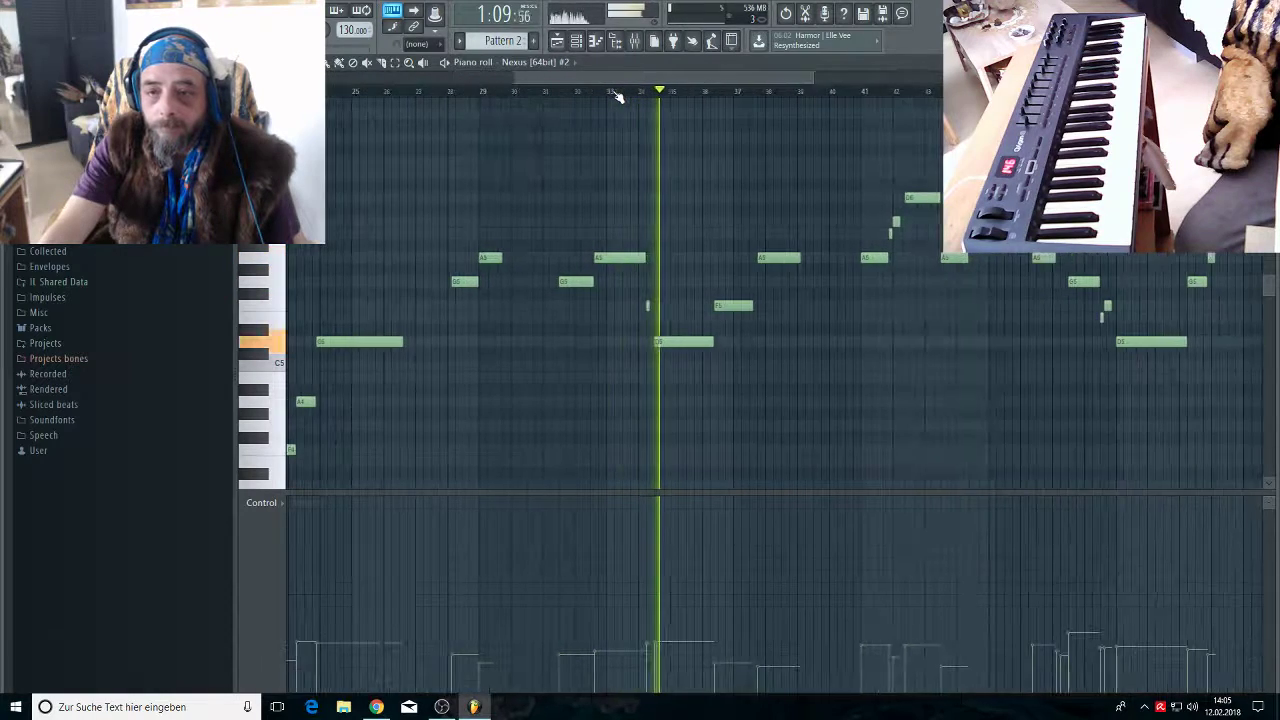
drag(625, 76, 500, 80)
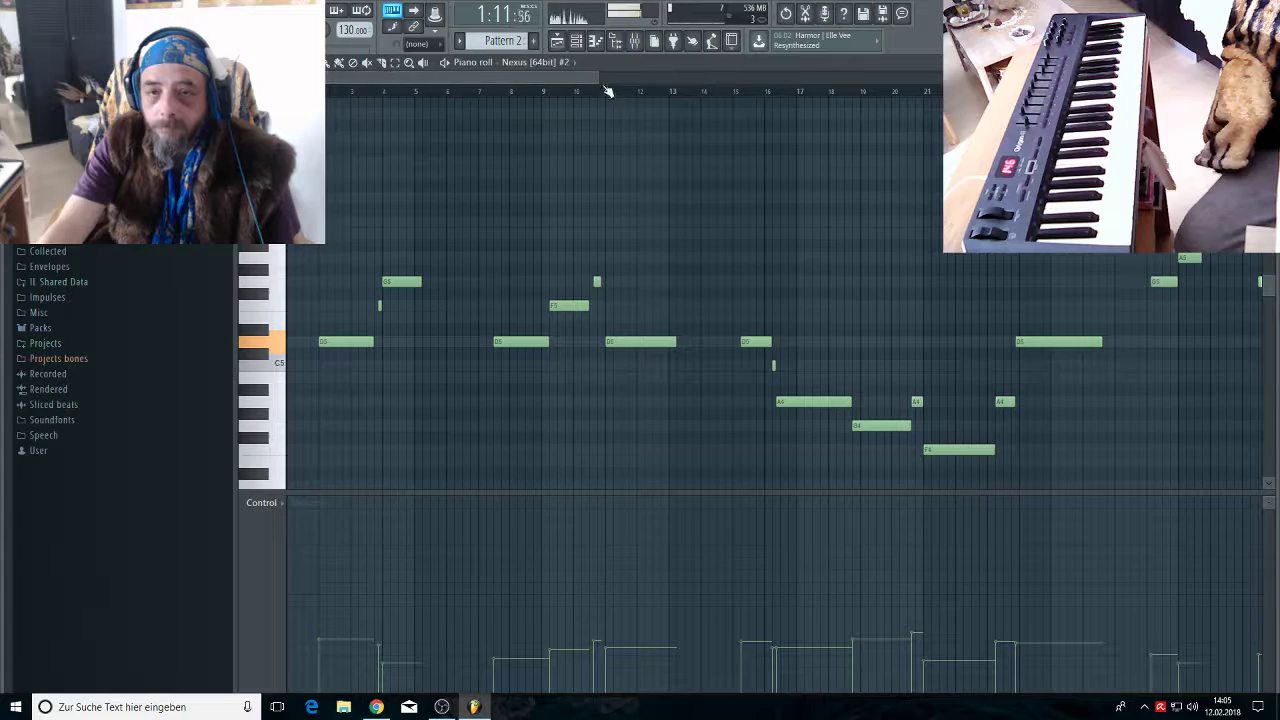
drag(600, 78, 328, 78)
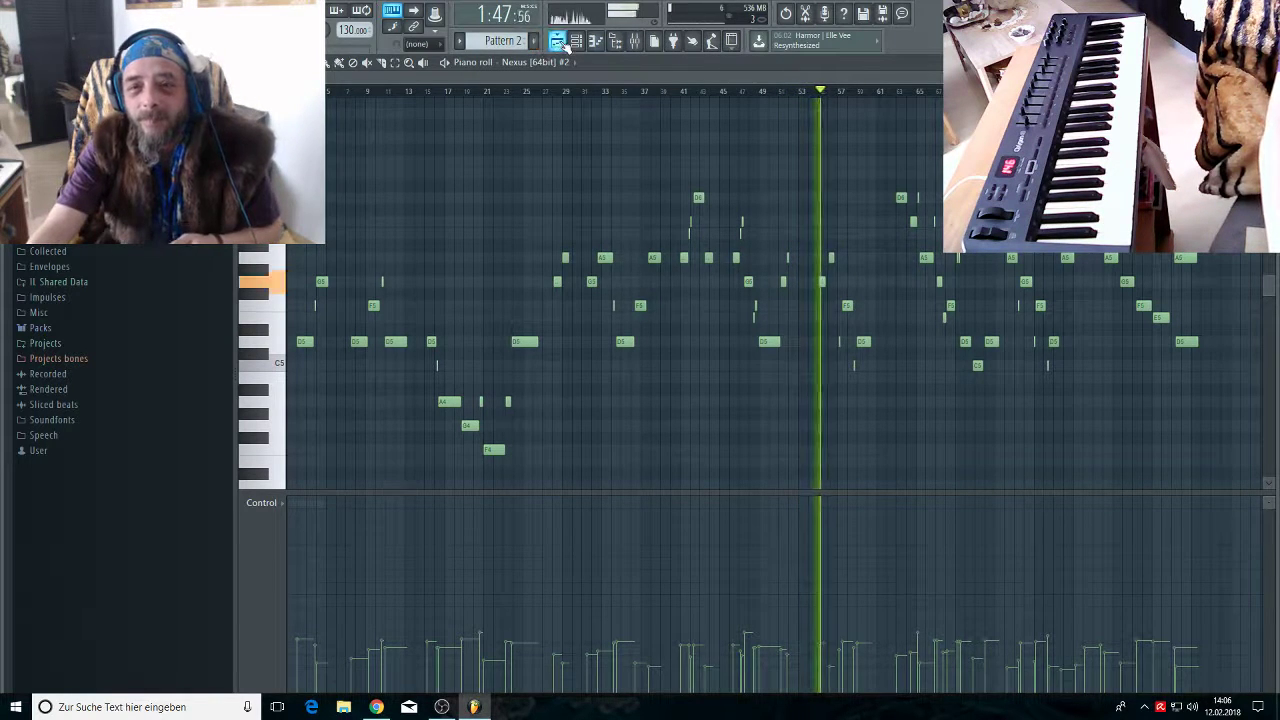
key(F5)
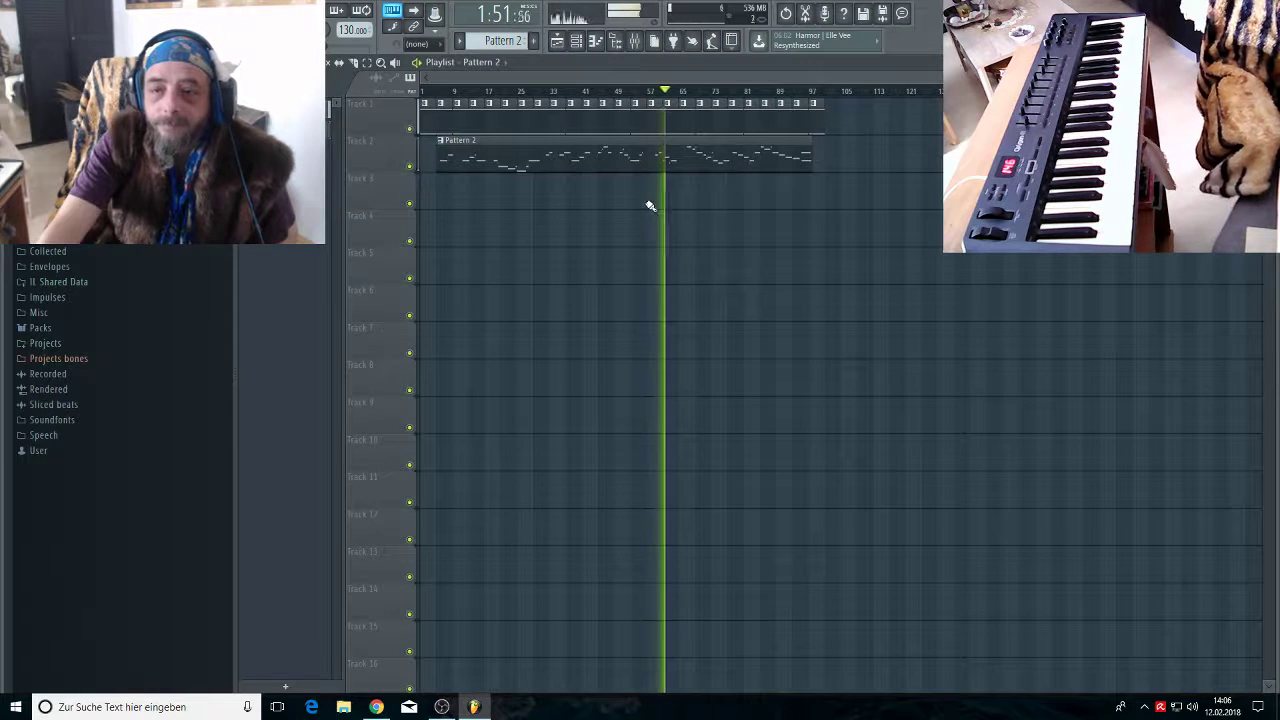
click(618, 41)
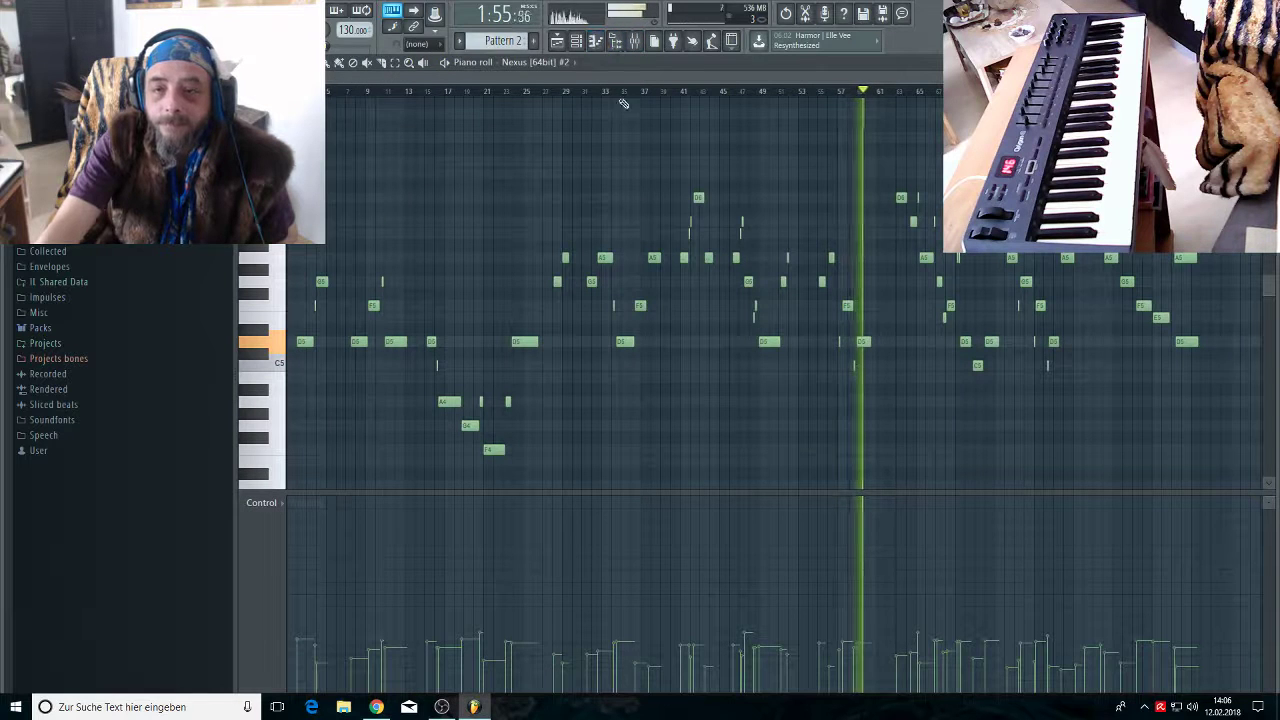
scroll(777, 96, up, 2)
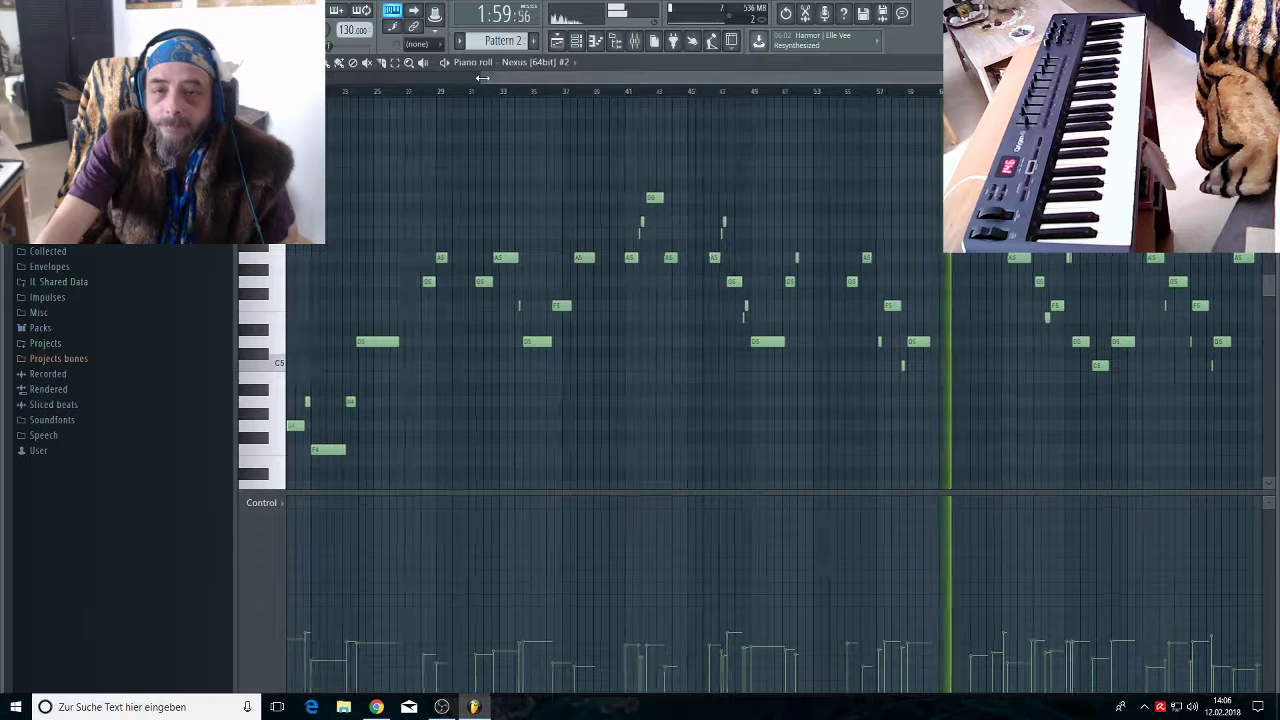
click(557, 41)
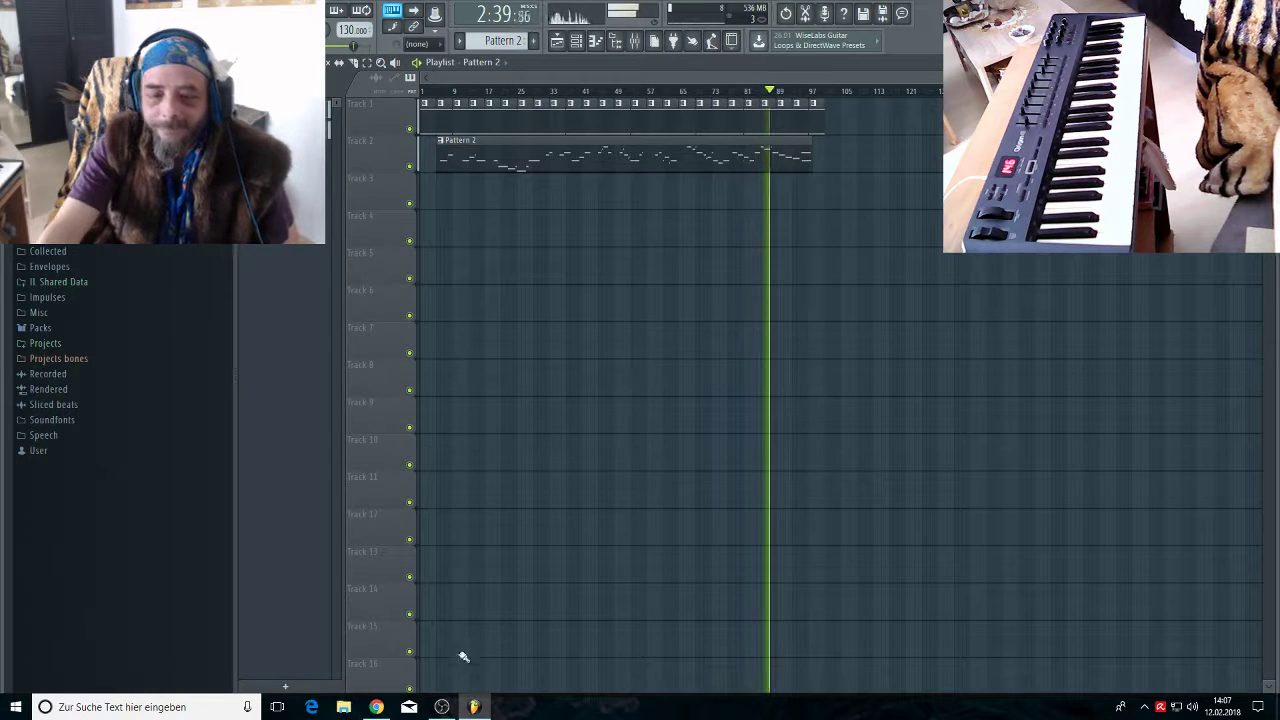
mouse_move(451, 712)
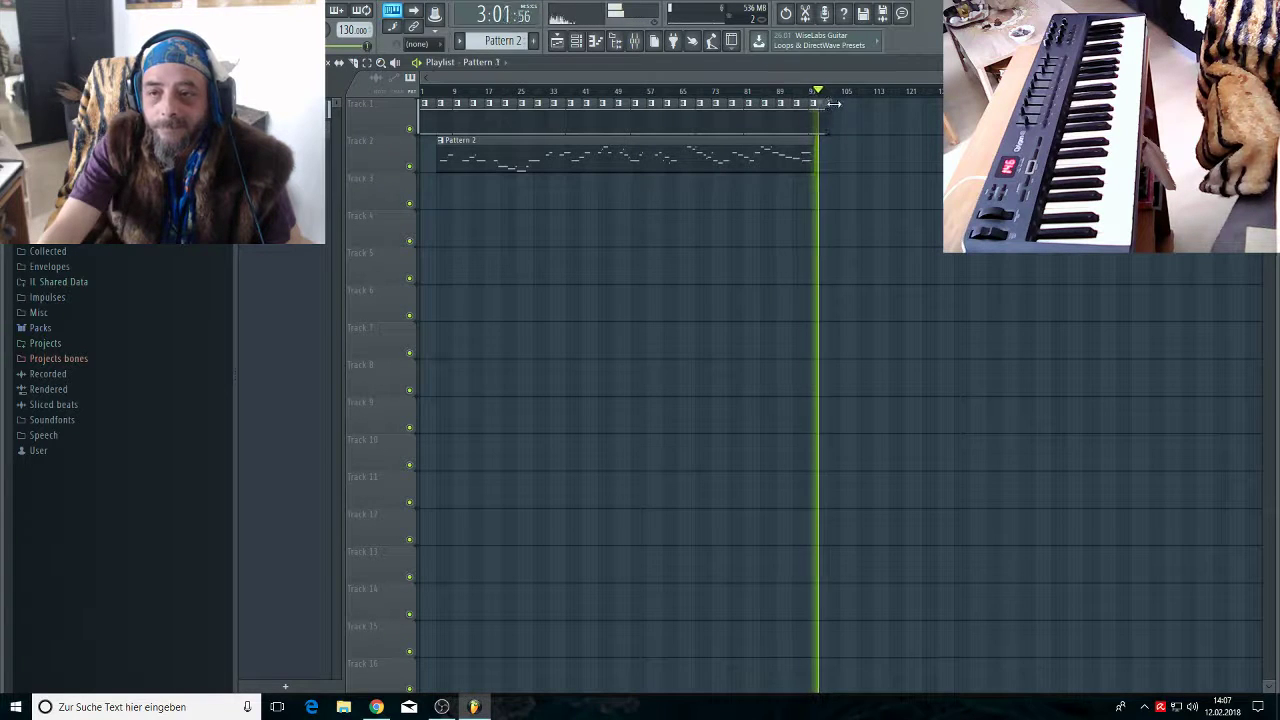
Restart playback and create an automation clip for the first Nexus channel's volume
drag(835, 102, 965, 76)
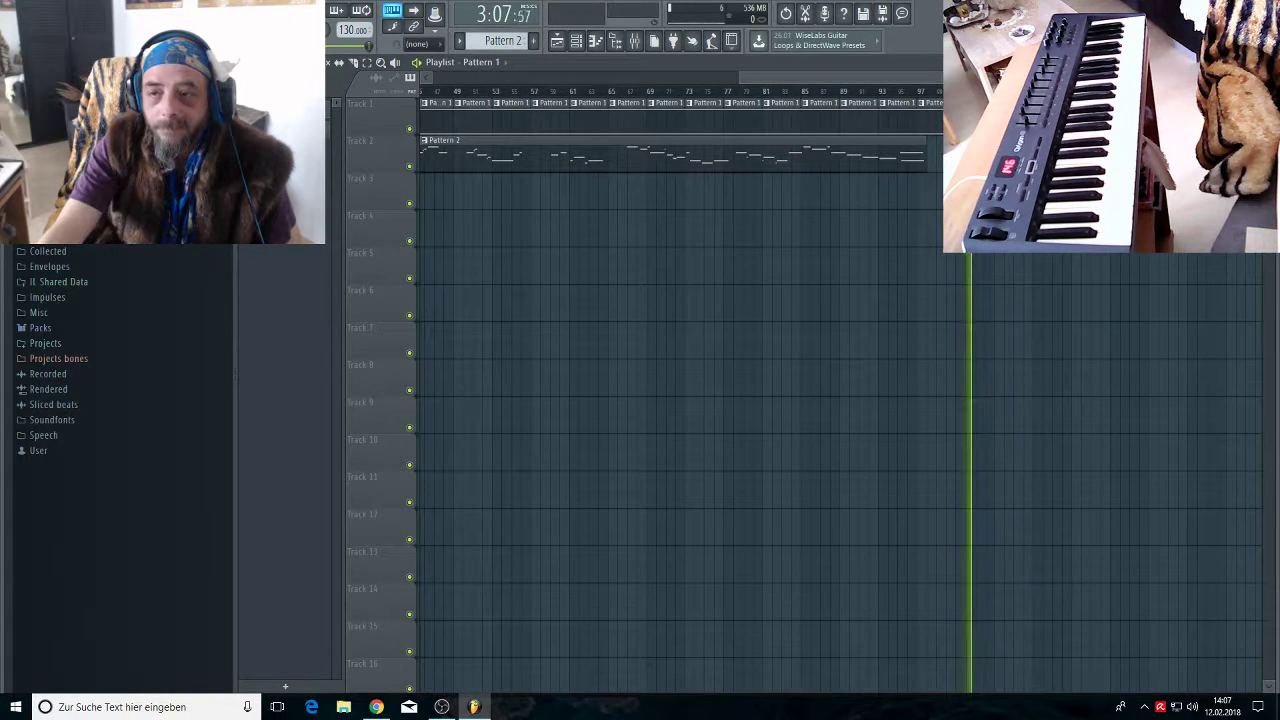
key(space)
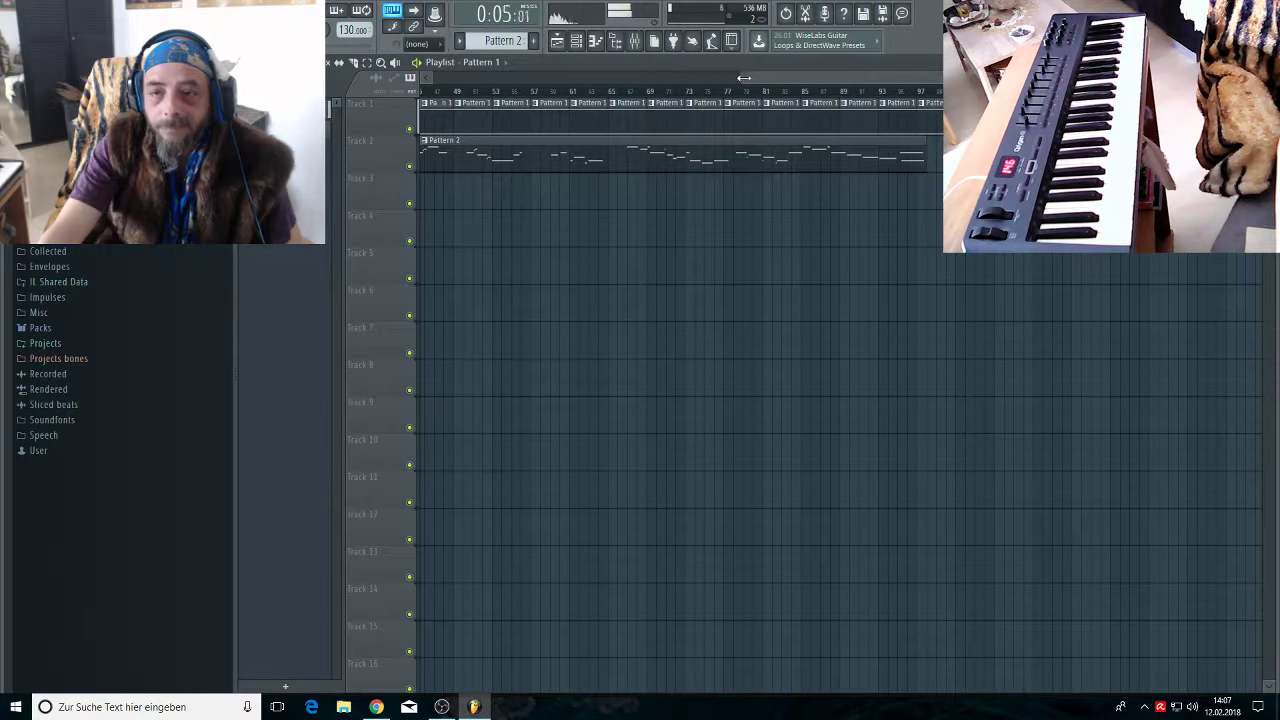
right_click(330, 106)
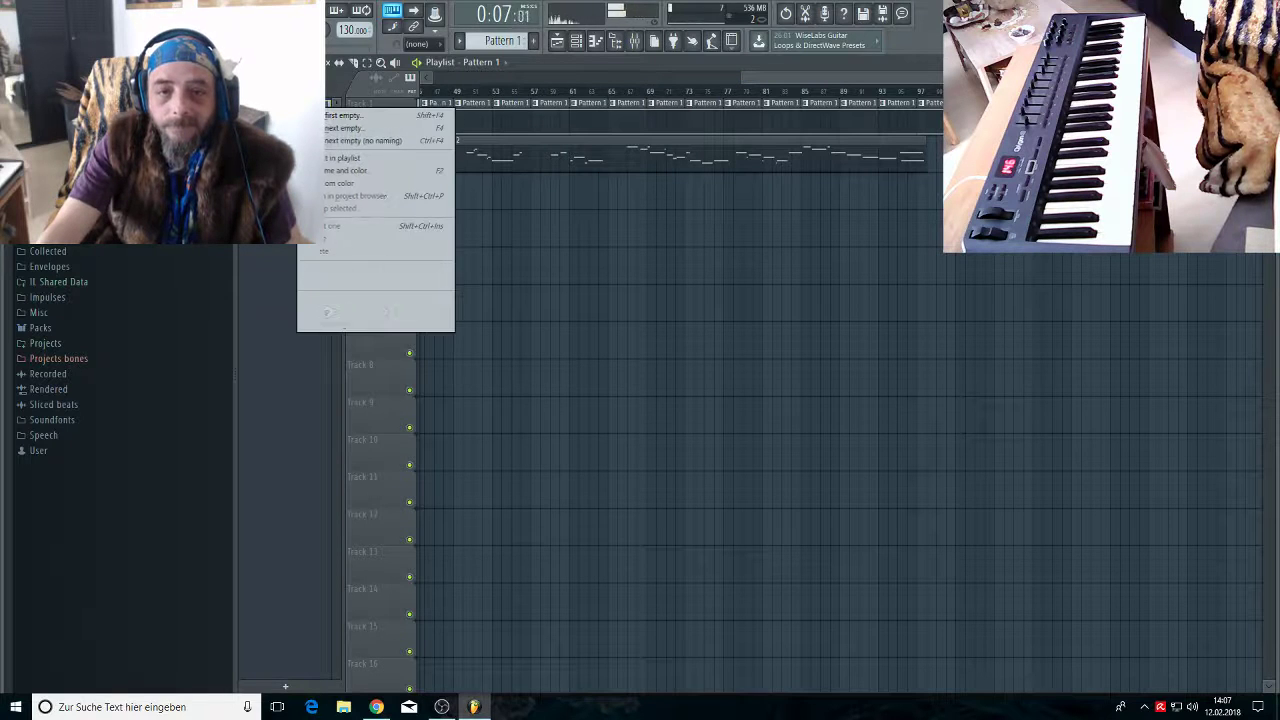
click(577, 41)
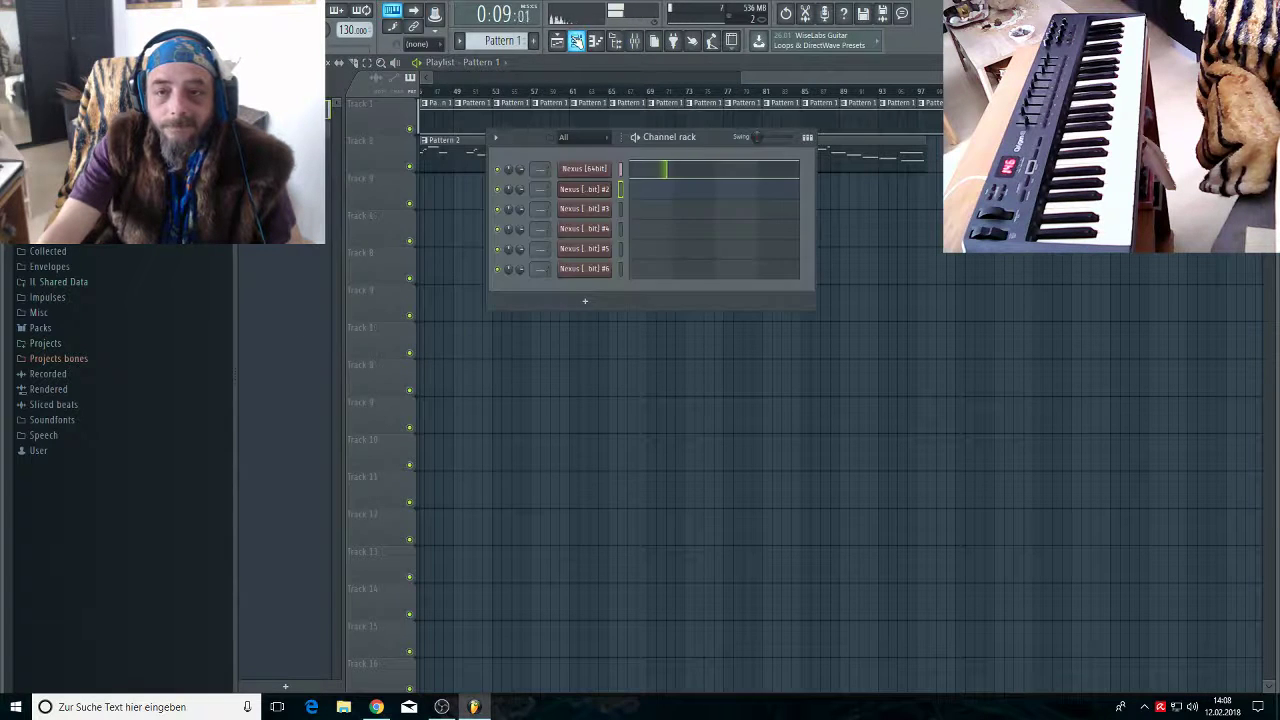
right_click(521, 173)
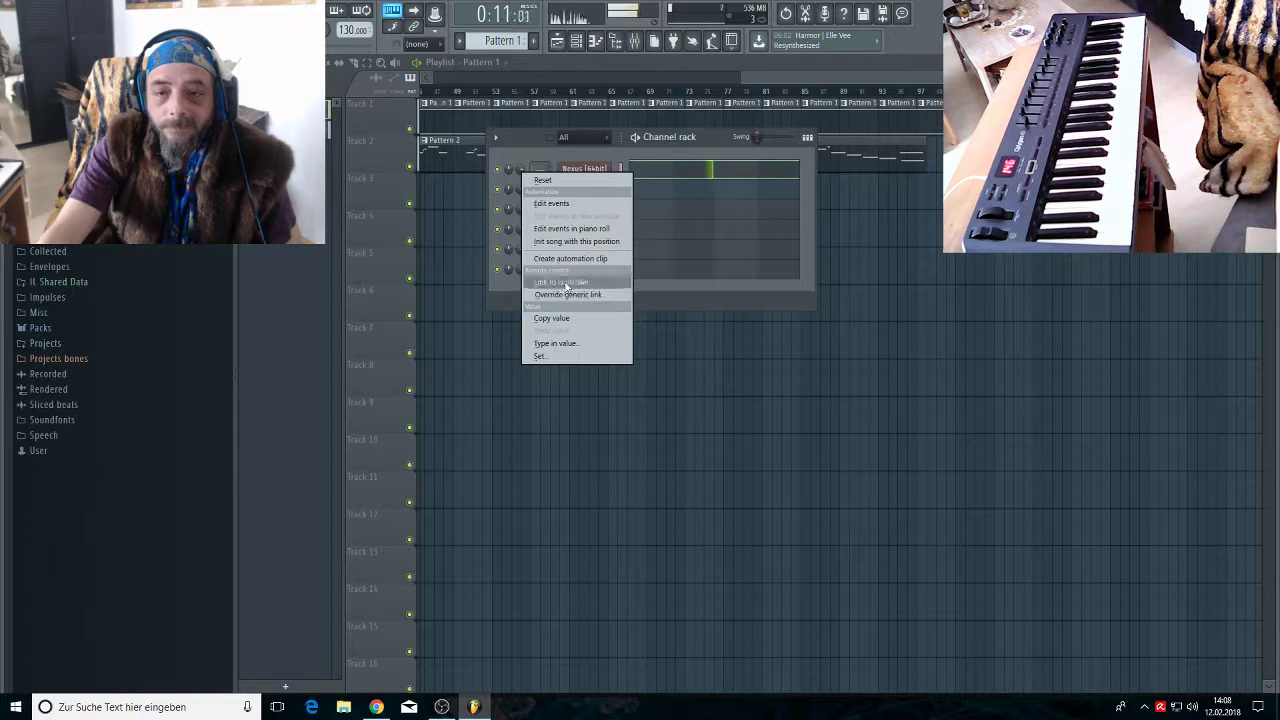
click(560, 259)
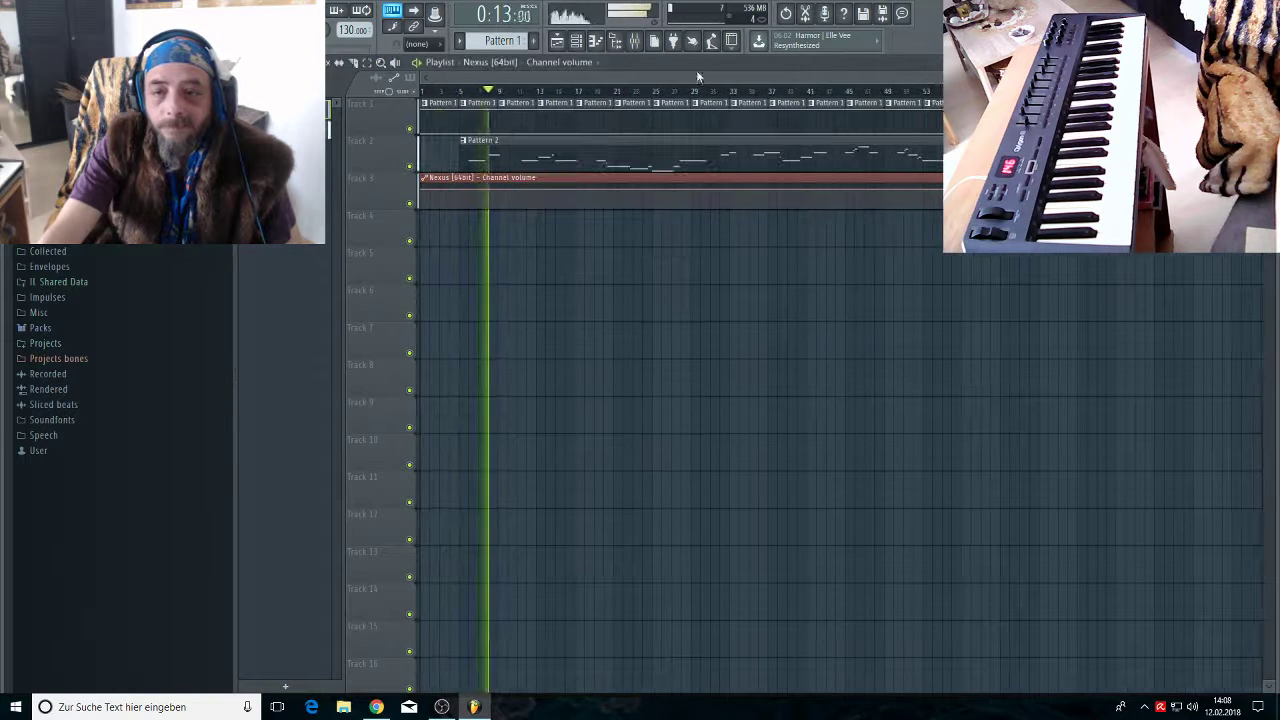
click(733, 77)
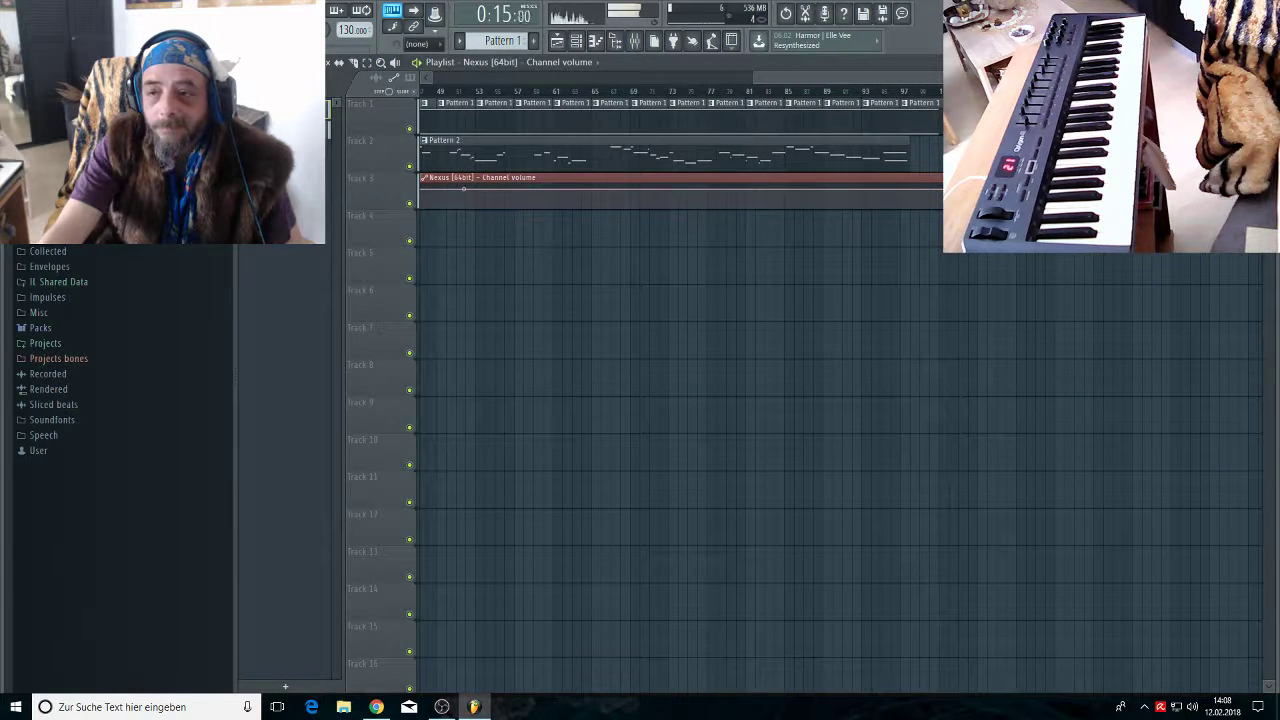
Shape the first Nexus channel's volume automation to hold 78% until about bar 93, then fade out to the end of the clip
right_click(960, 254)
click(998, 405)
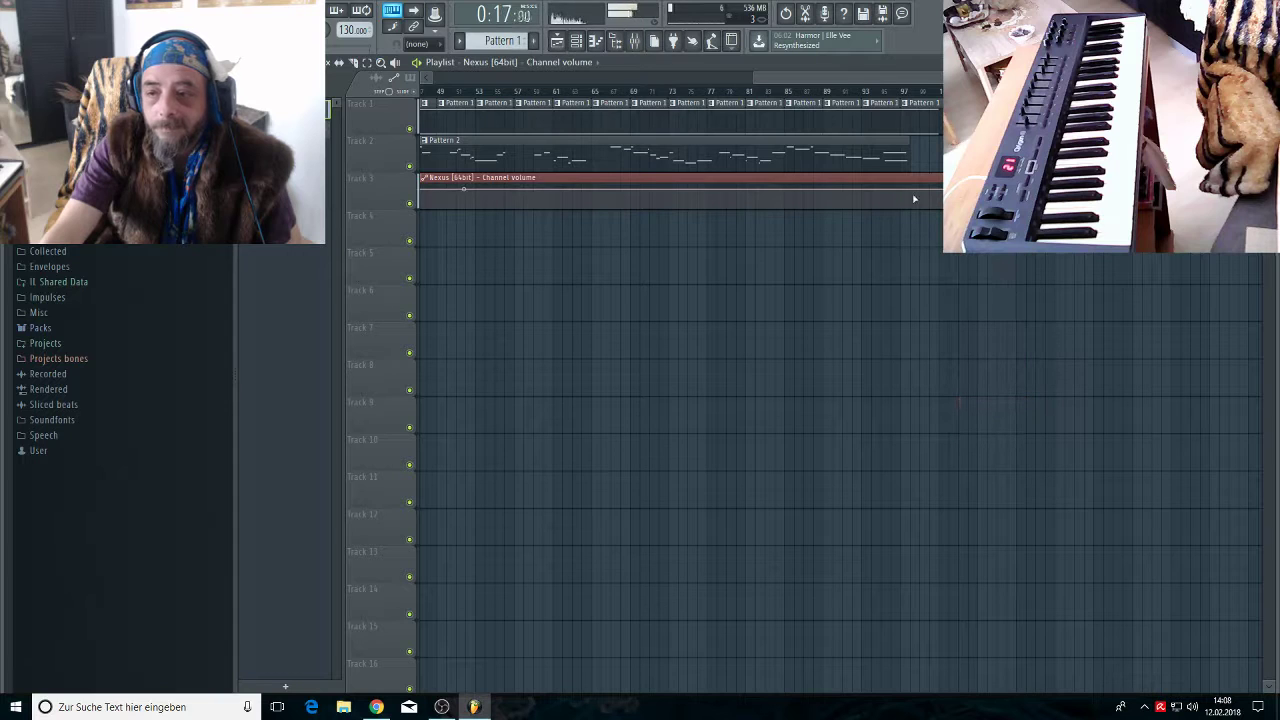
right_click(860, 194)
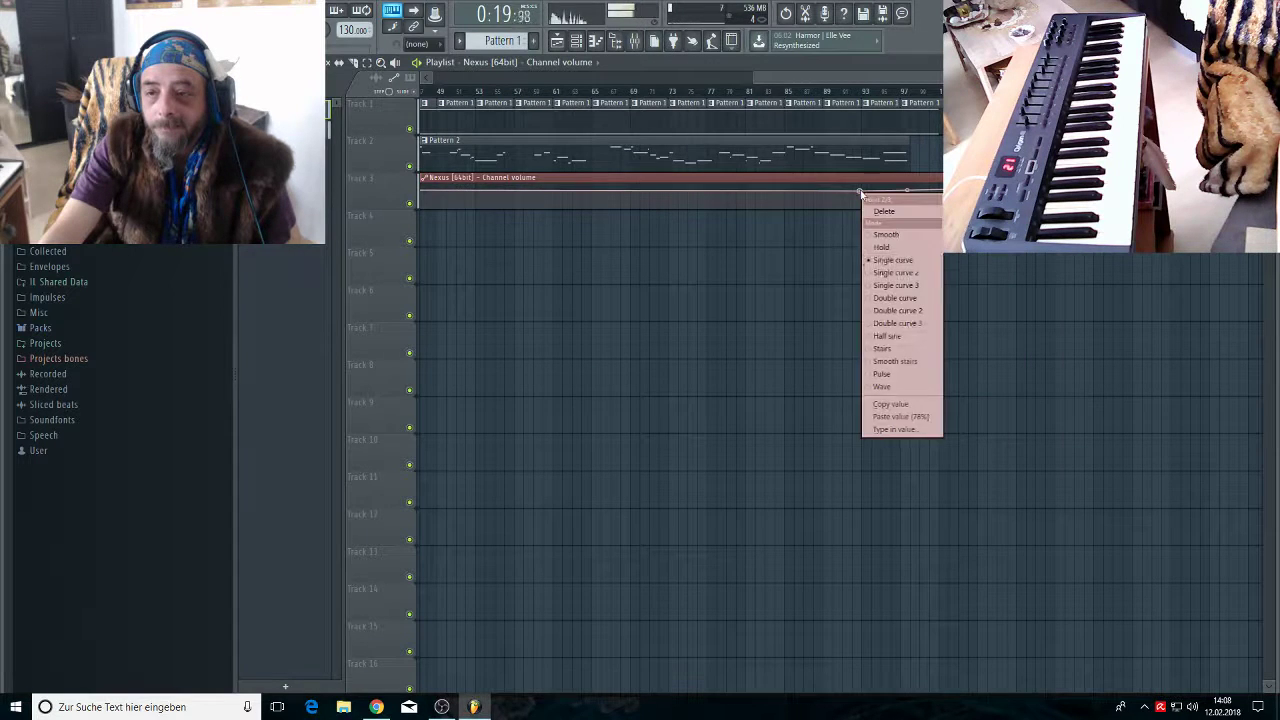
click(905, 418)
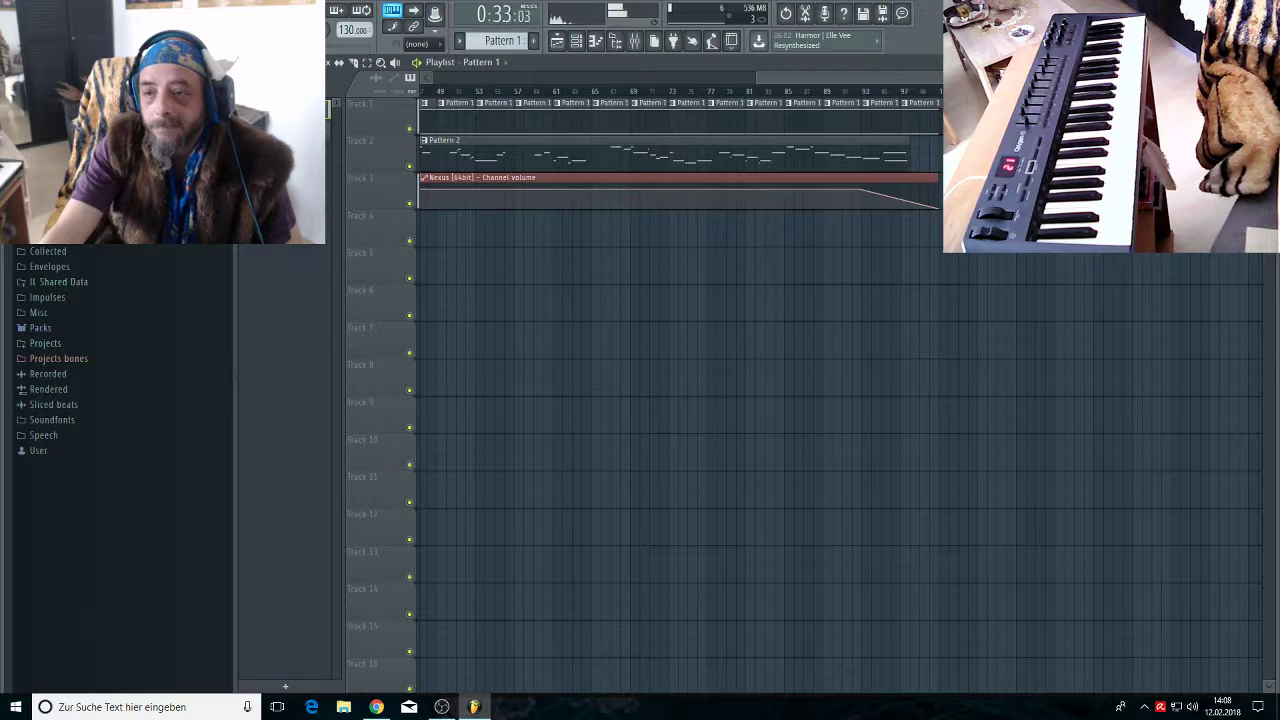
click(940, 208)
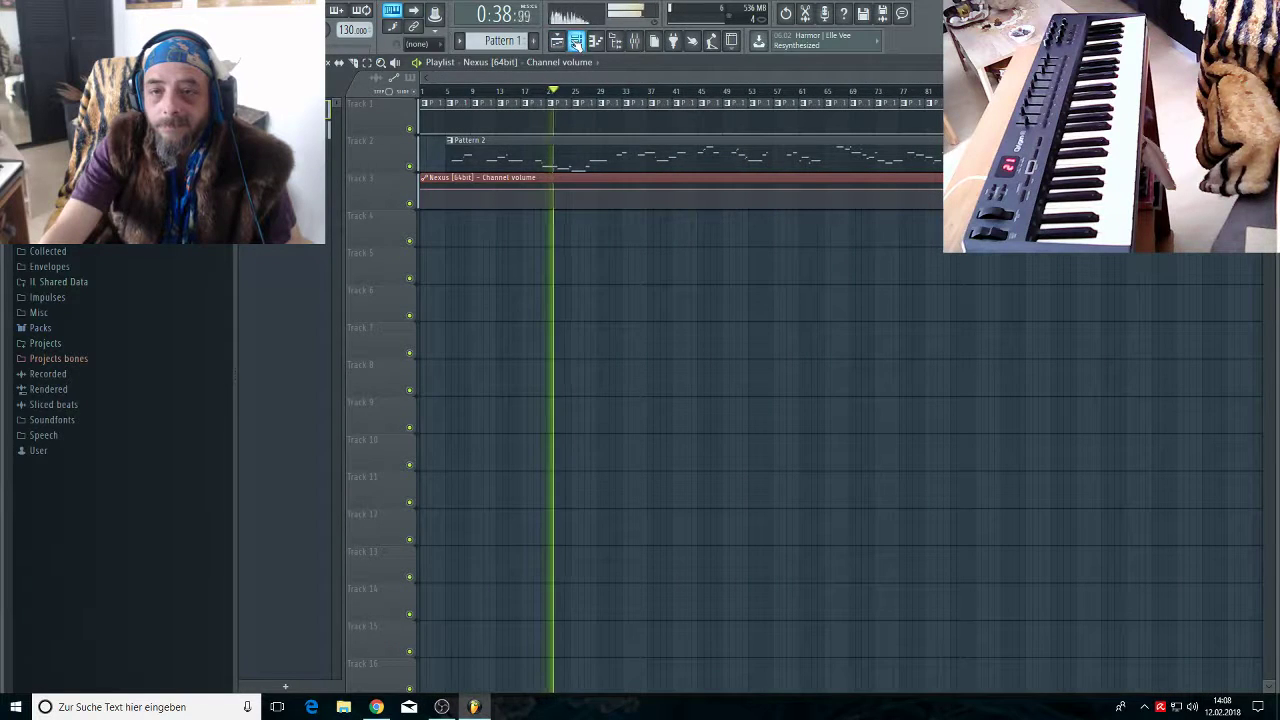
Open the second Nexus channel and create an automation clip for its modulation wheel (MIDI CC #1)
click(577, 40)
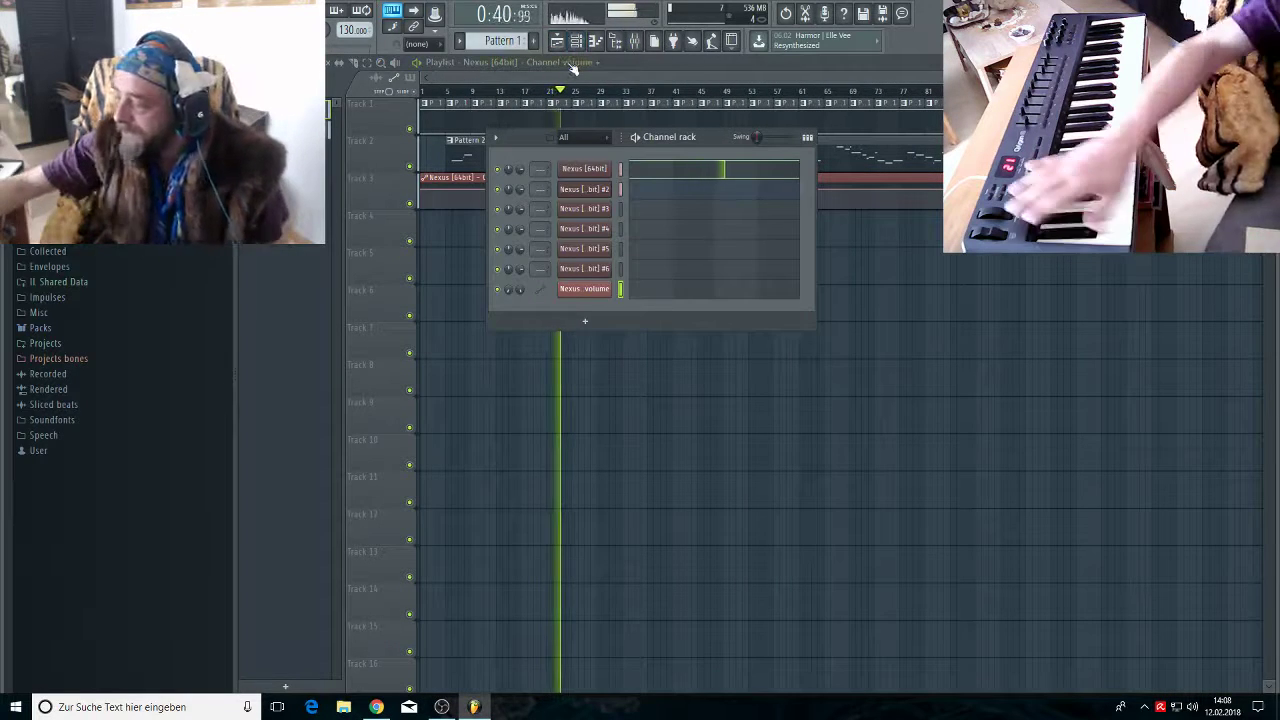
click(582, 189)
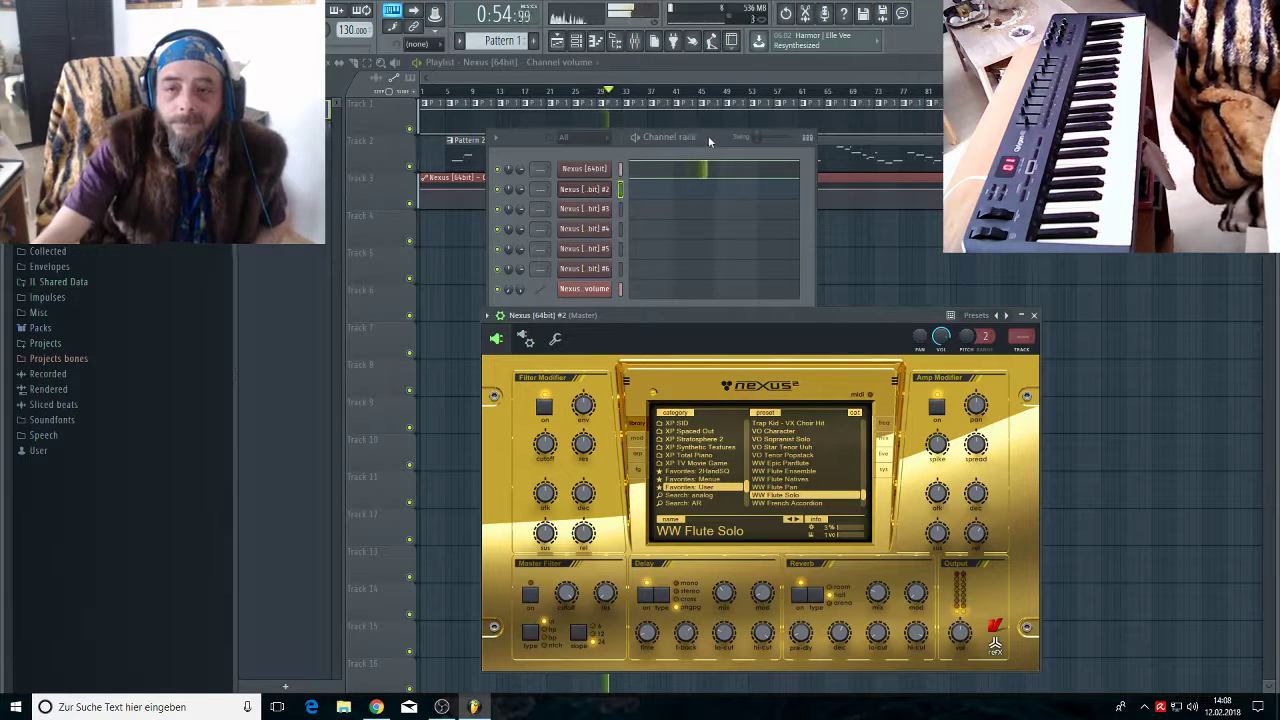
drag(708, 136, 702, 222)
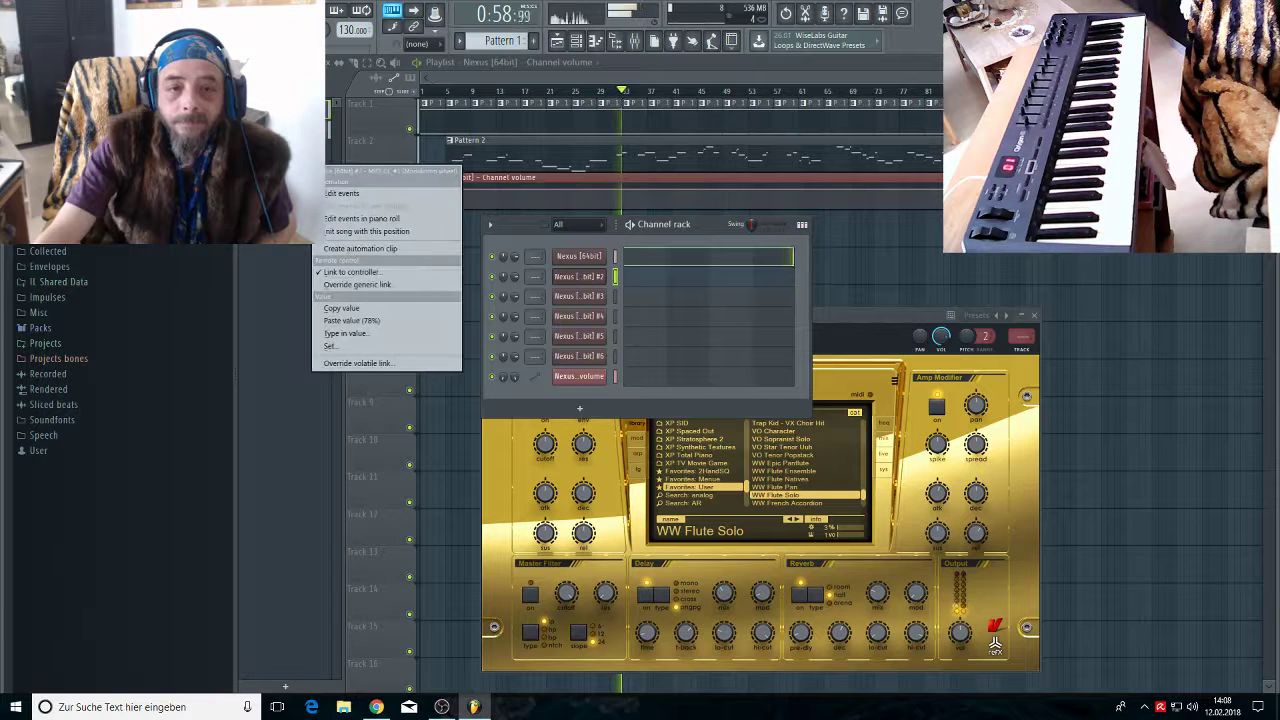
click(386, 248)
click(410, 300)
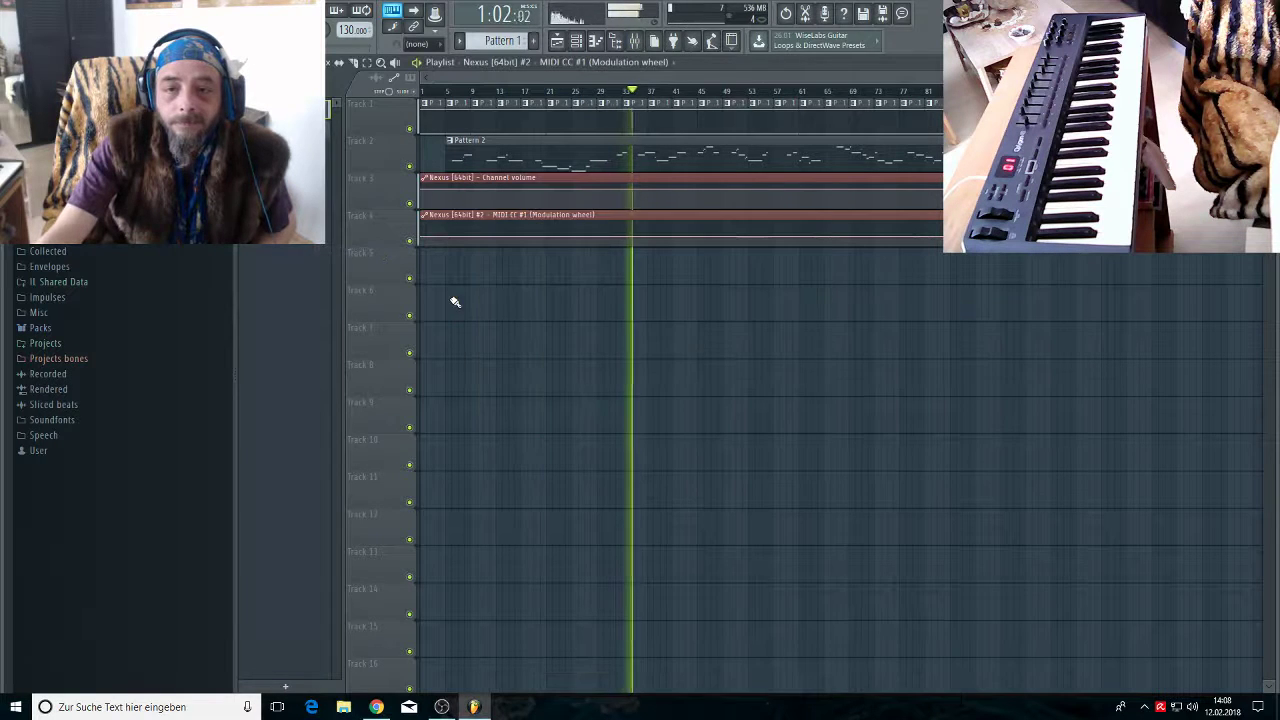
Add control points to the modulation wheel automation from bar 5 to about bar 81, alternating slightly up and down in a gentle wave
click(447, 237)
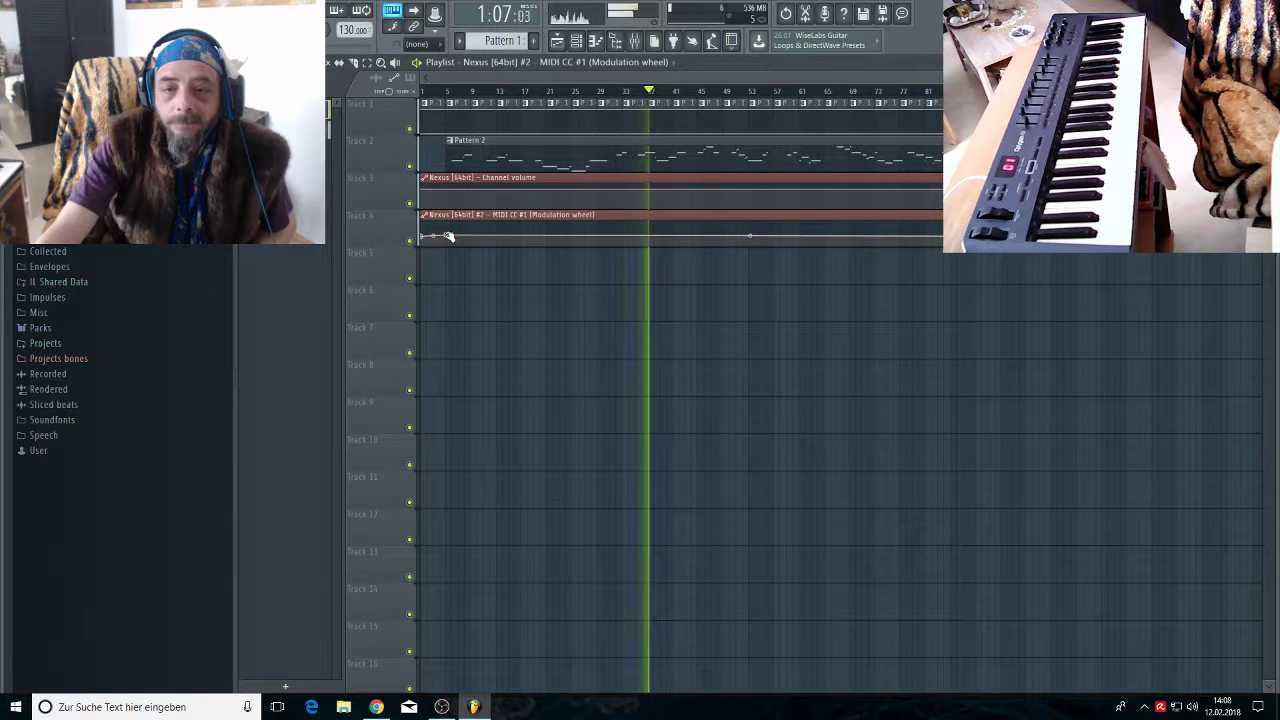
click(515, 237)
click(566, 235)
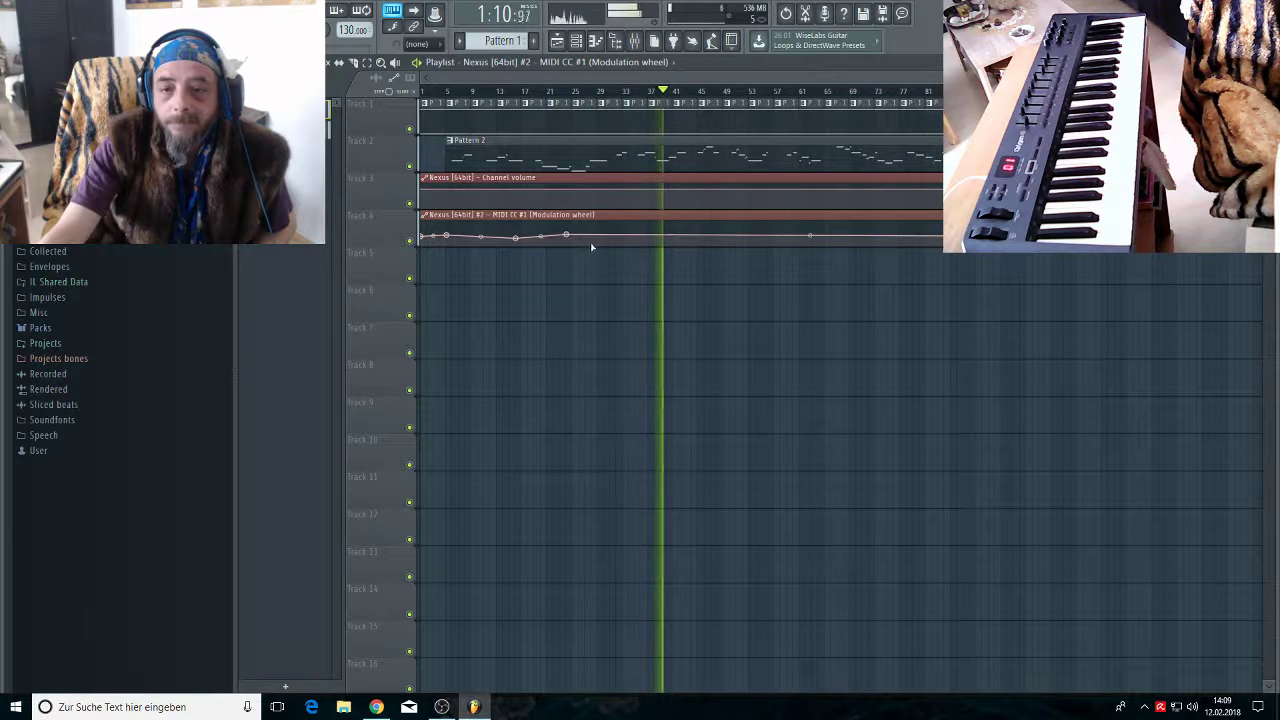
click(598, 240)
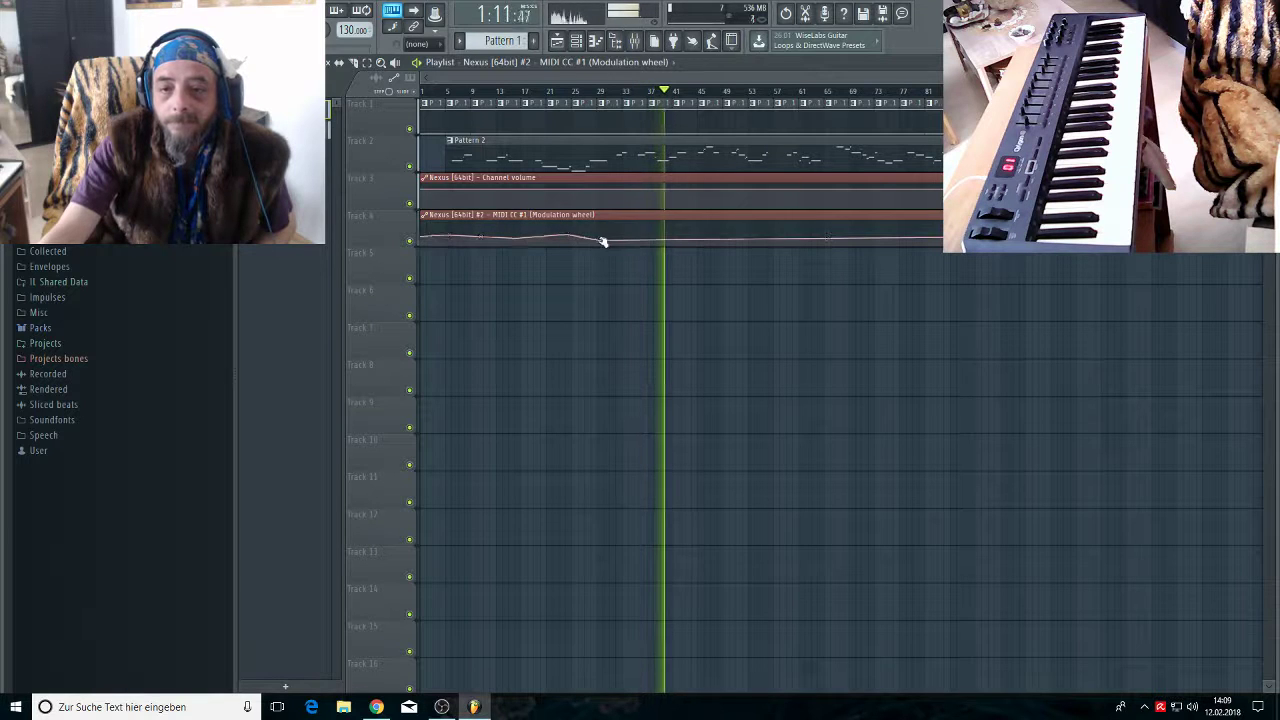
click(680, 232)
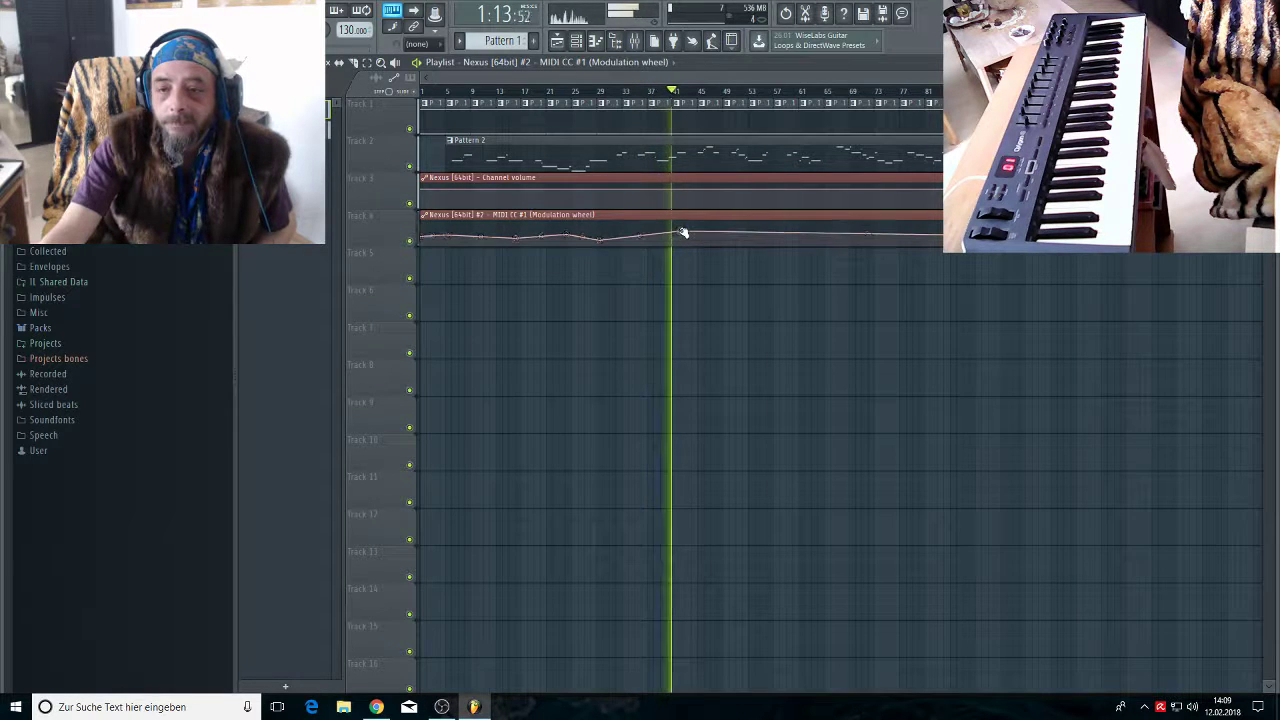
click(769, 236)
click(840, 231)
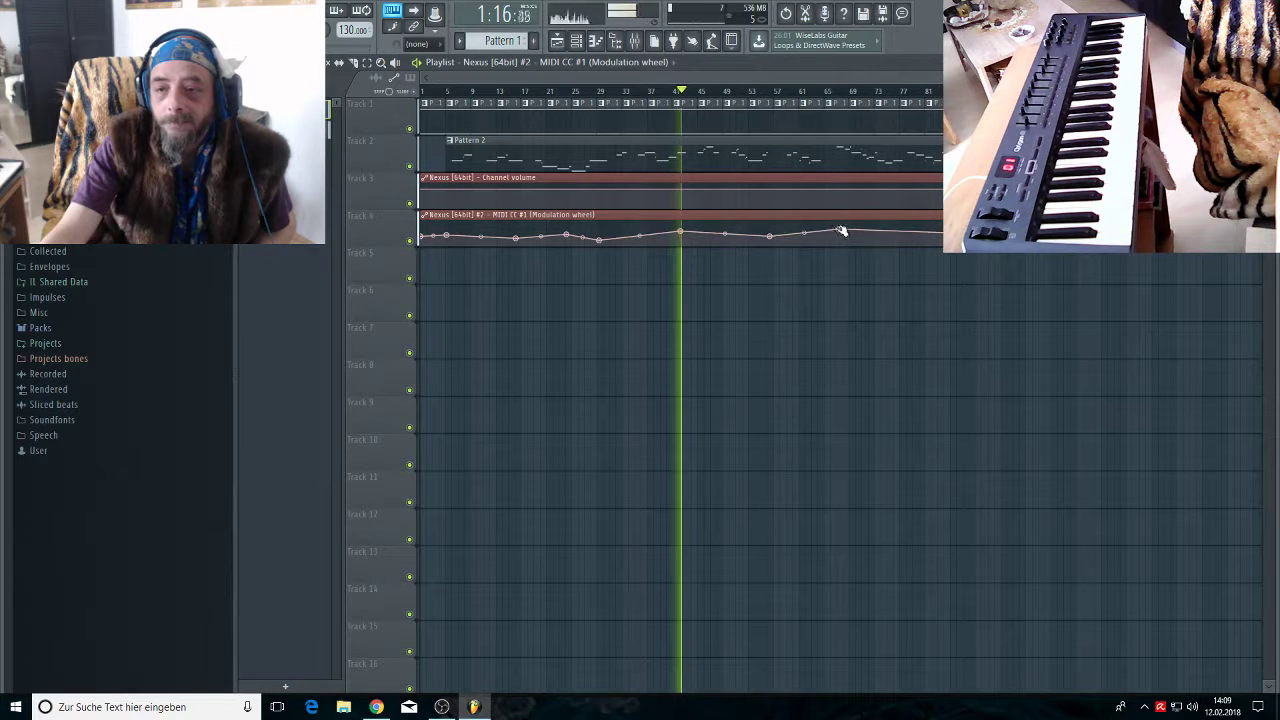
click(931, 233)
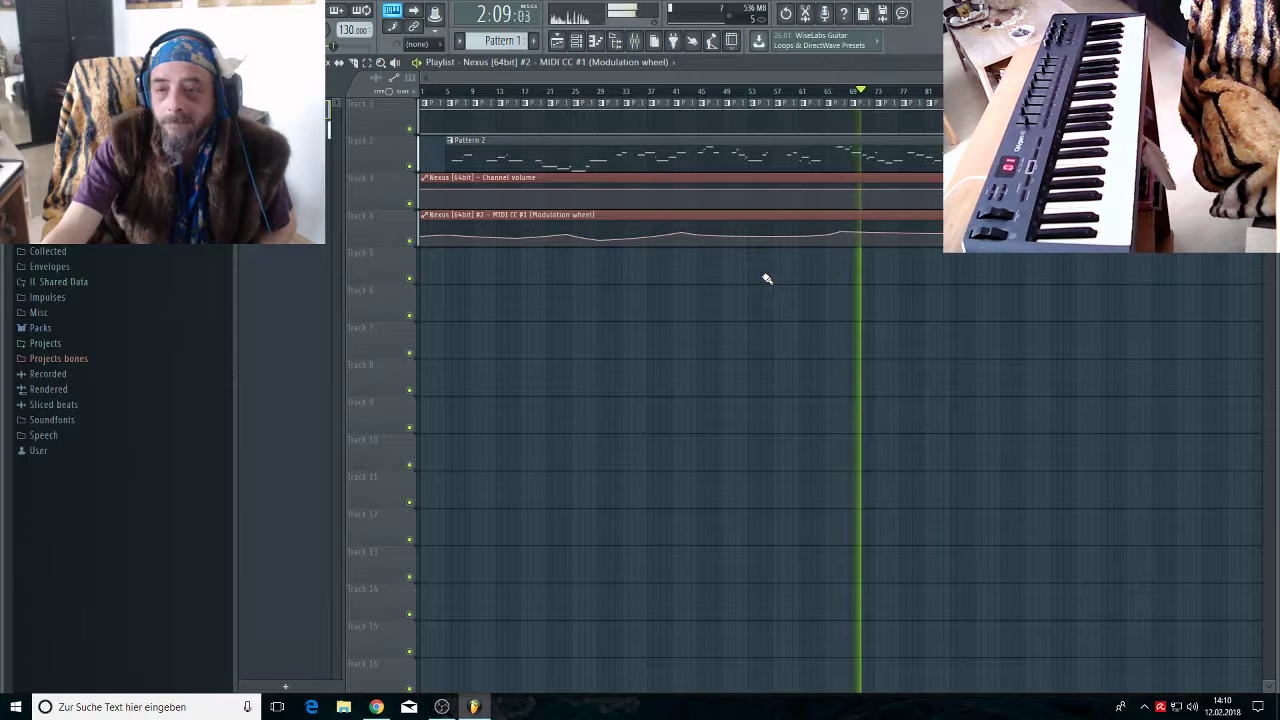
Open the first Nexus channel from the channel rack and create an automation clip for its fmodCut filter cutoff
click(576, 40)
drag(709, 224, 710, 345)
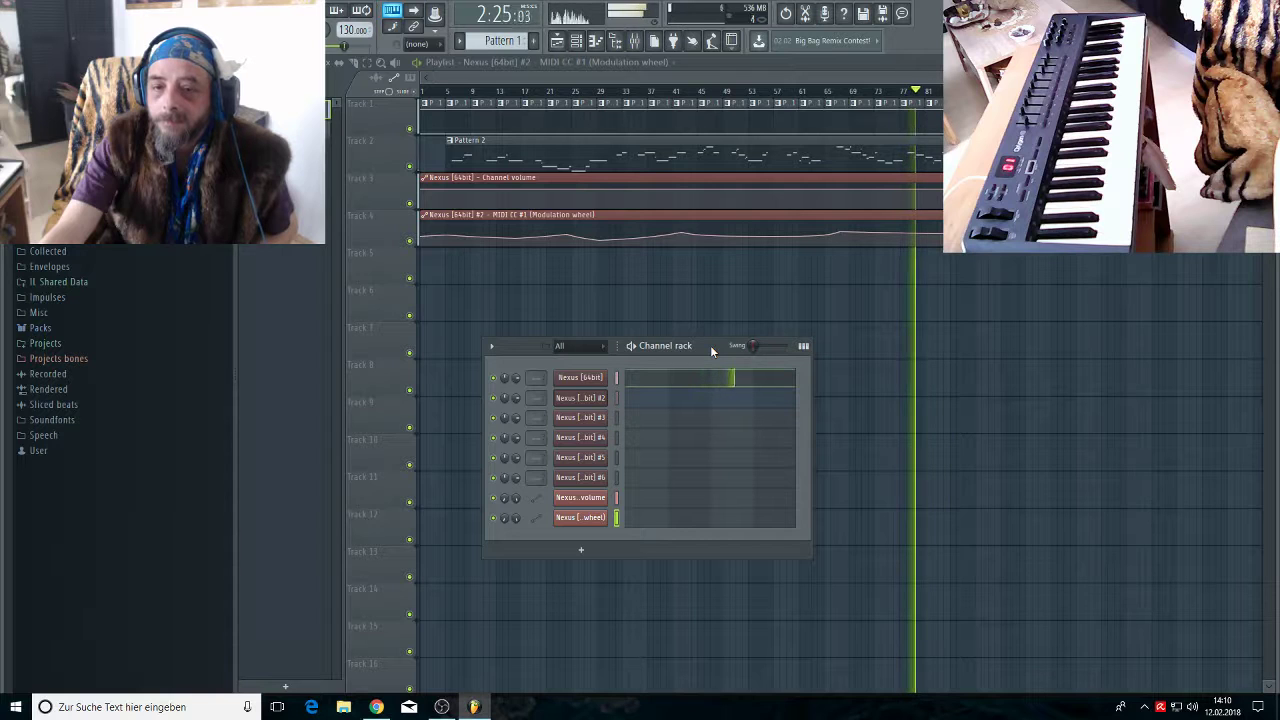
click(582, 378)
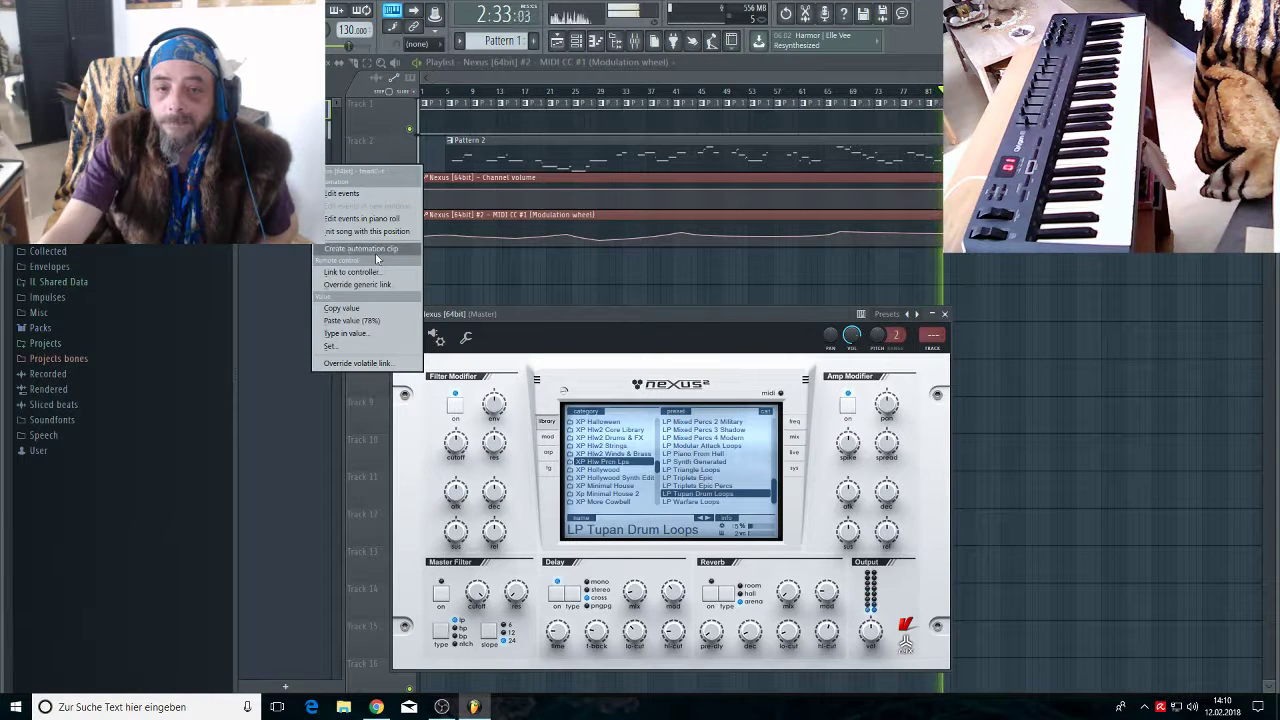
click(365, 250)
click(486, 306)
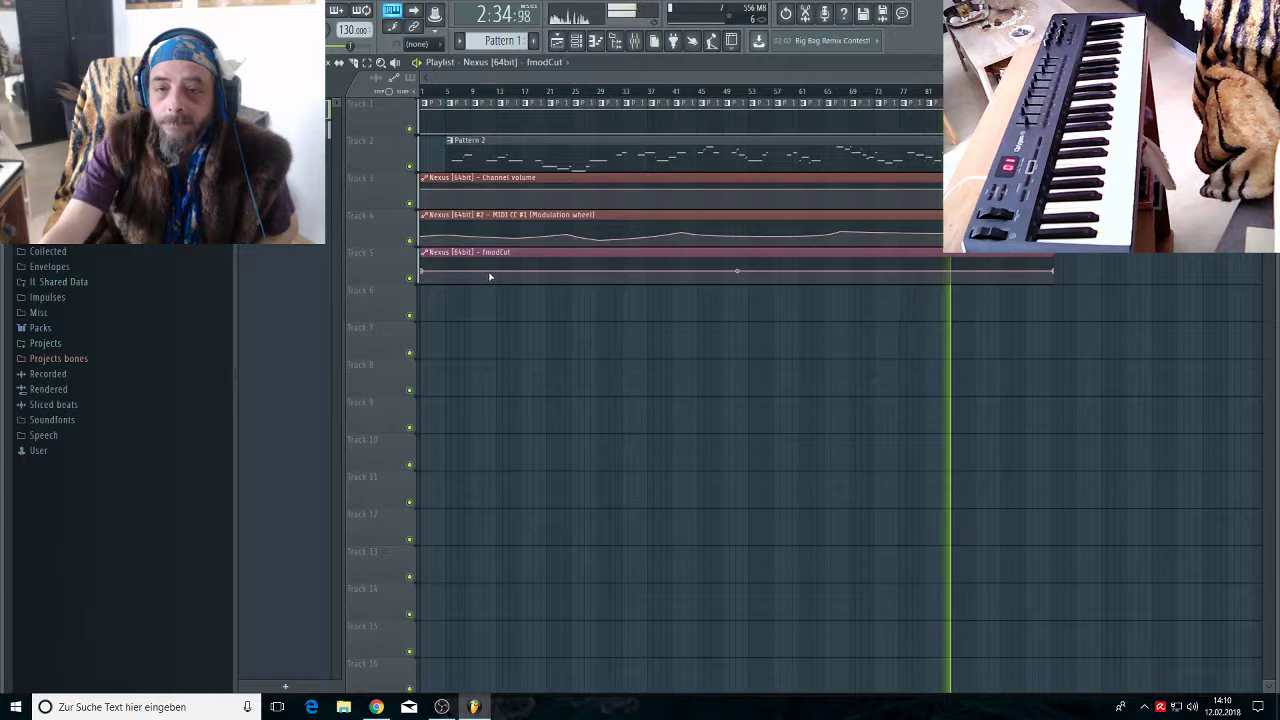
Shape the fmodCut automation to rise from near the minimum at bar 1 to its held level at about bar 15, and restart playback
right_click(514, 271)
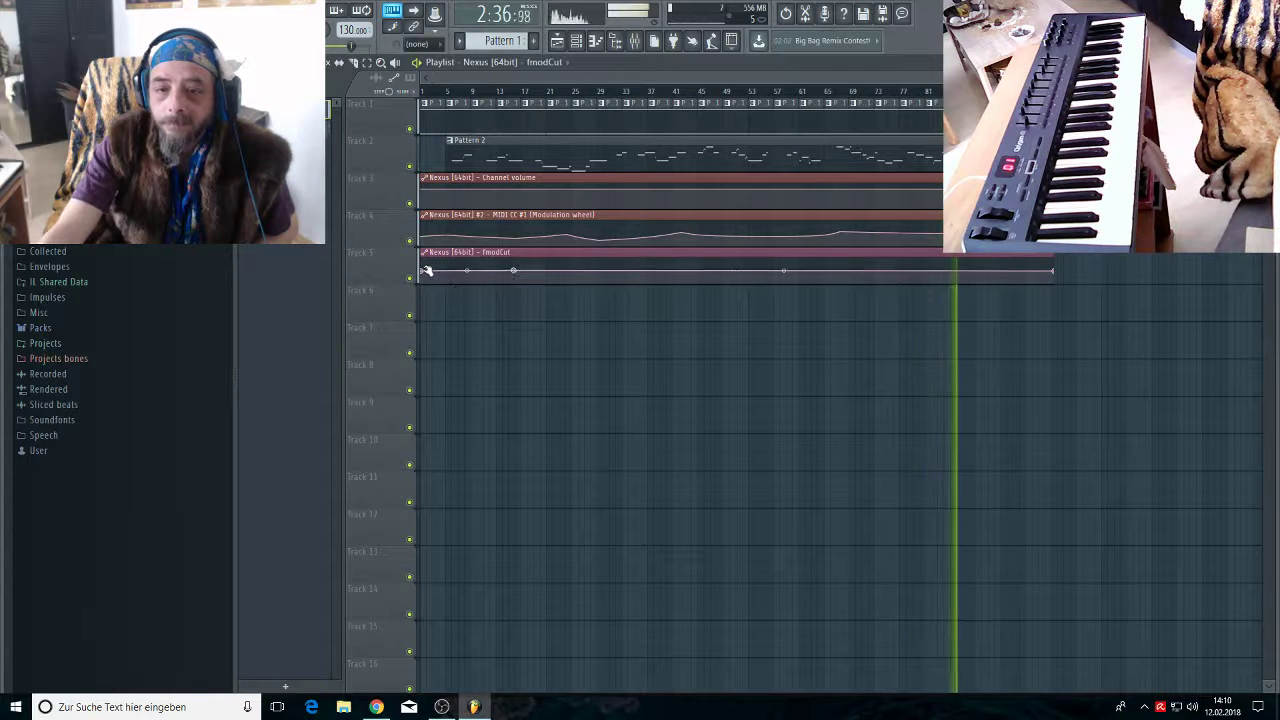
drag(423, 269, 418, 281)
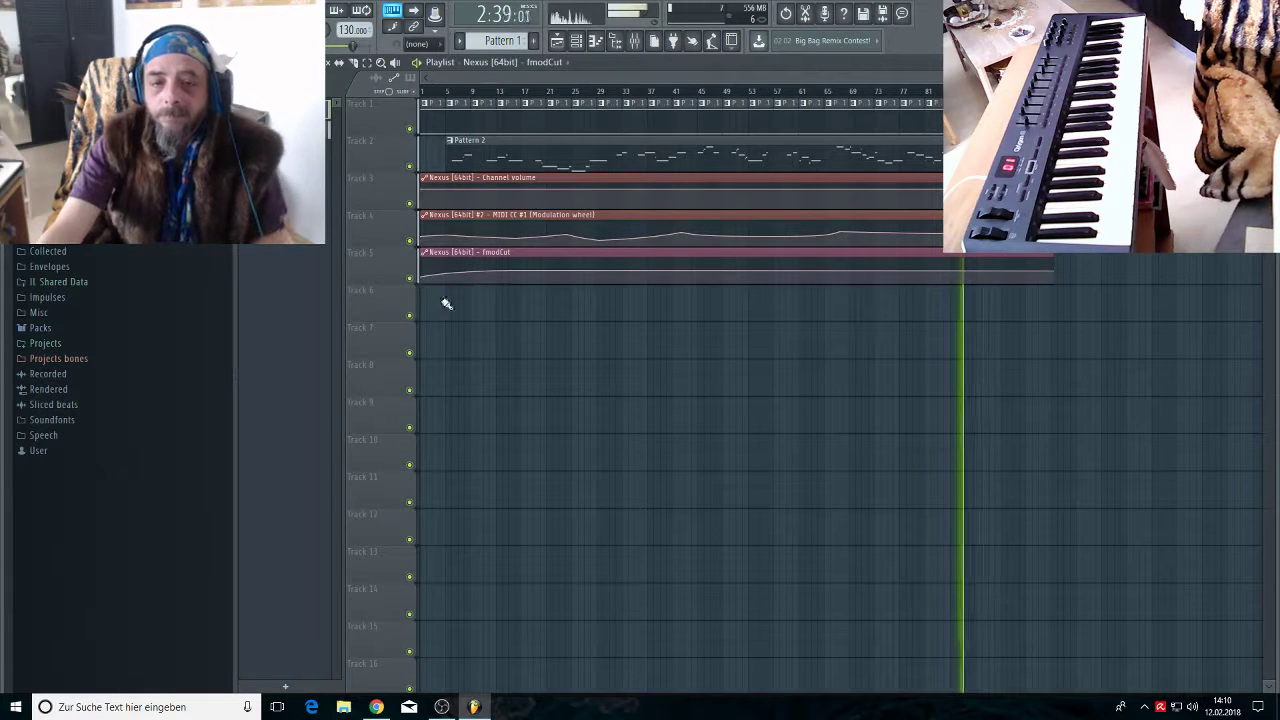
key(space)
key(space)
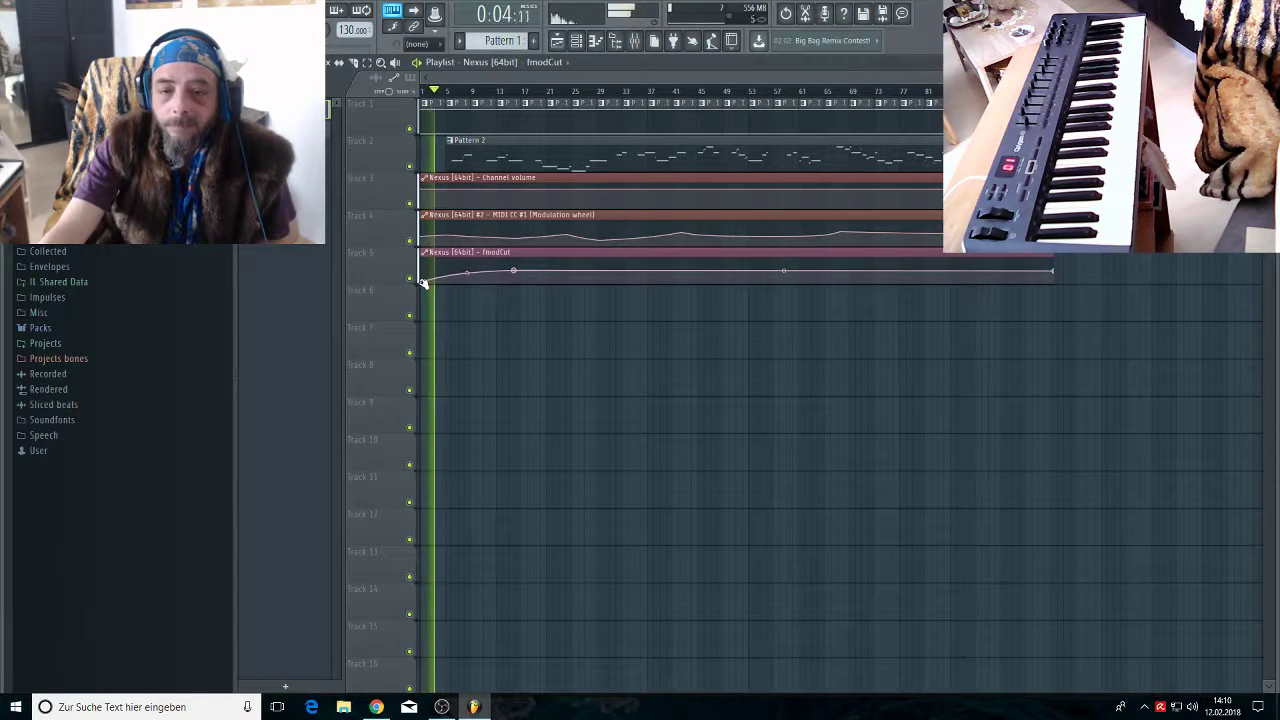
key(space)
key(space)
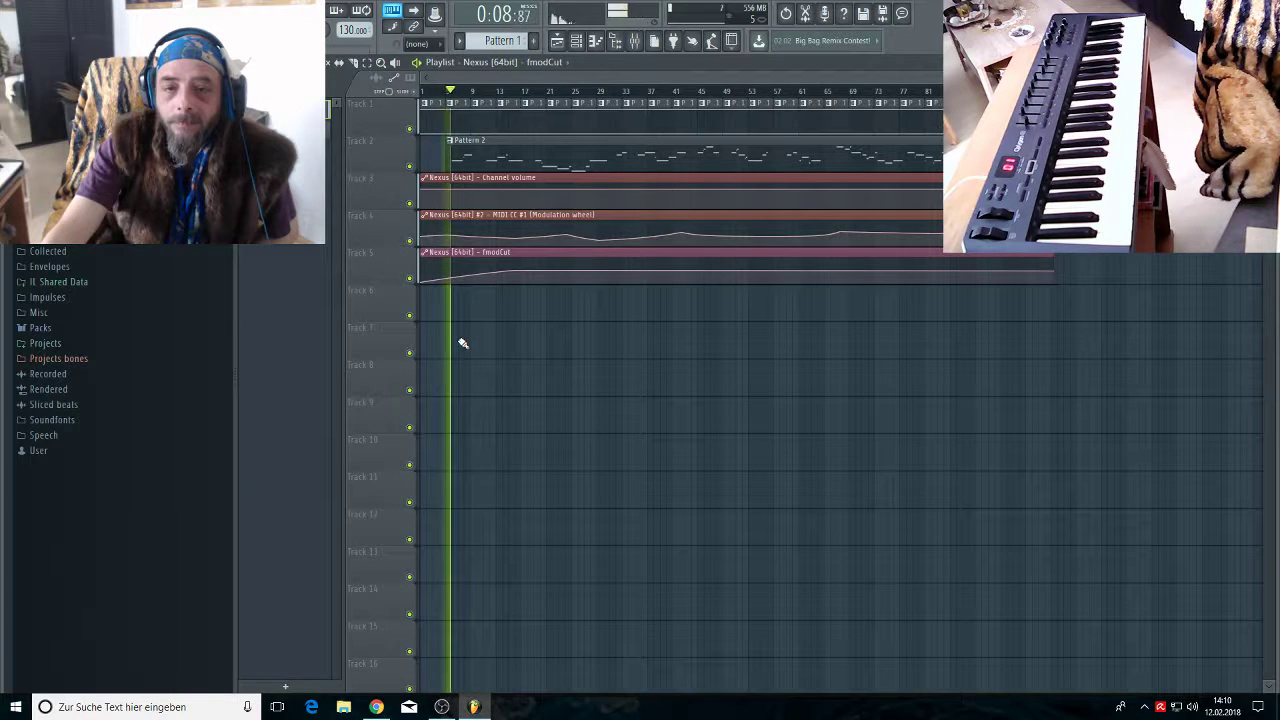
Set the project's genre to Meditative and its title to "Eiskalter Frieden" in the project credits
click(903, 10)
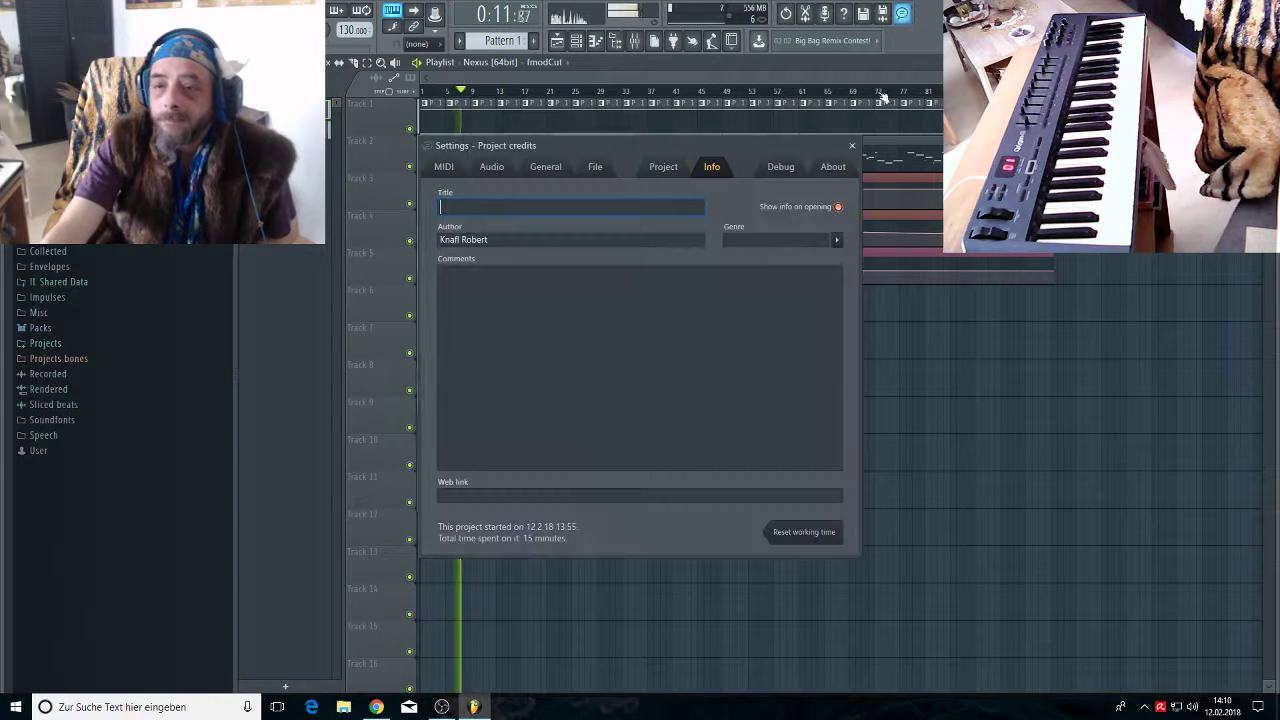
click(839, 241)
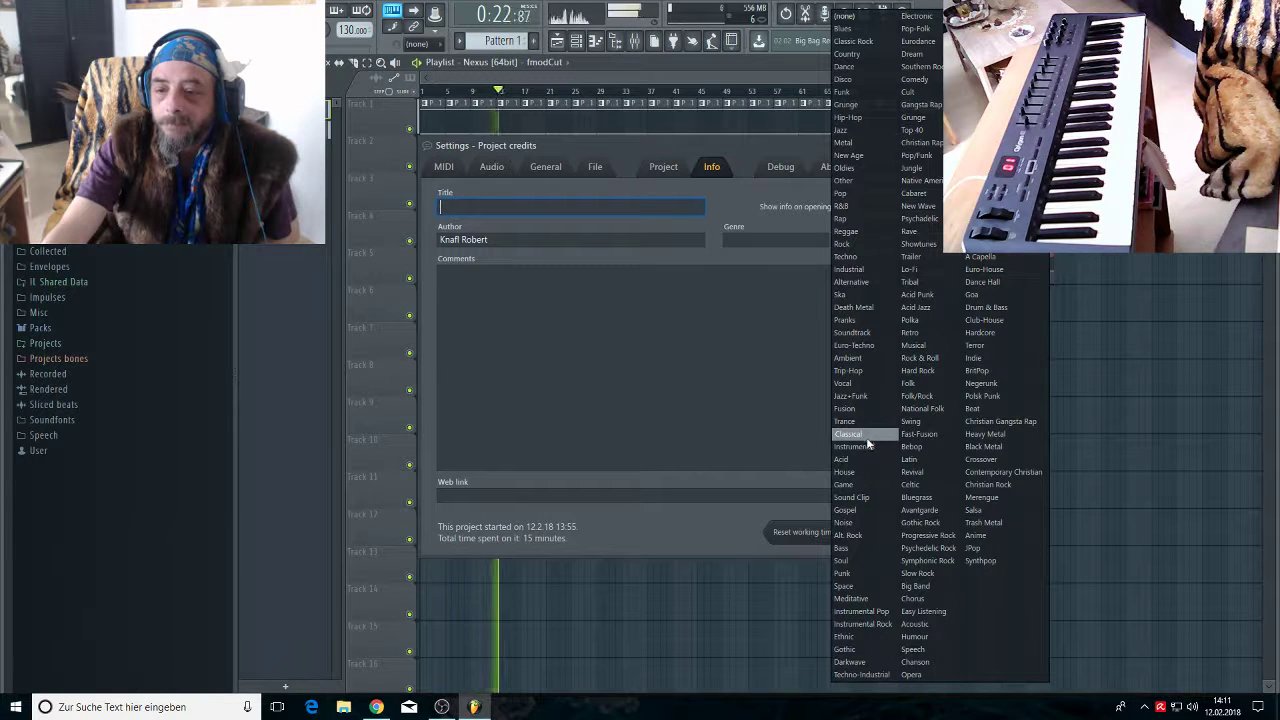
click(853, 598)
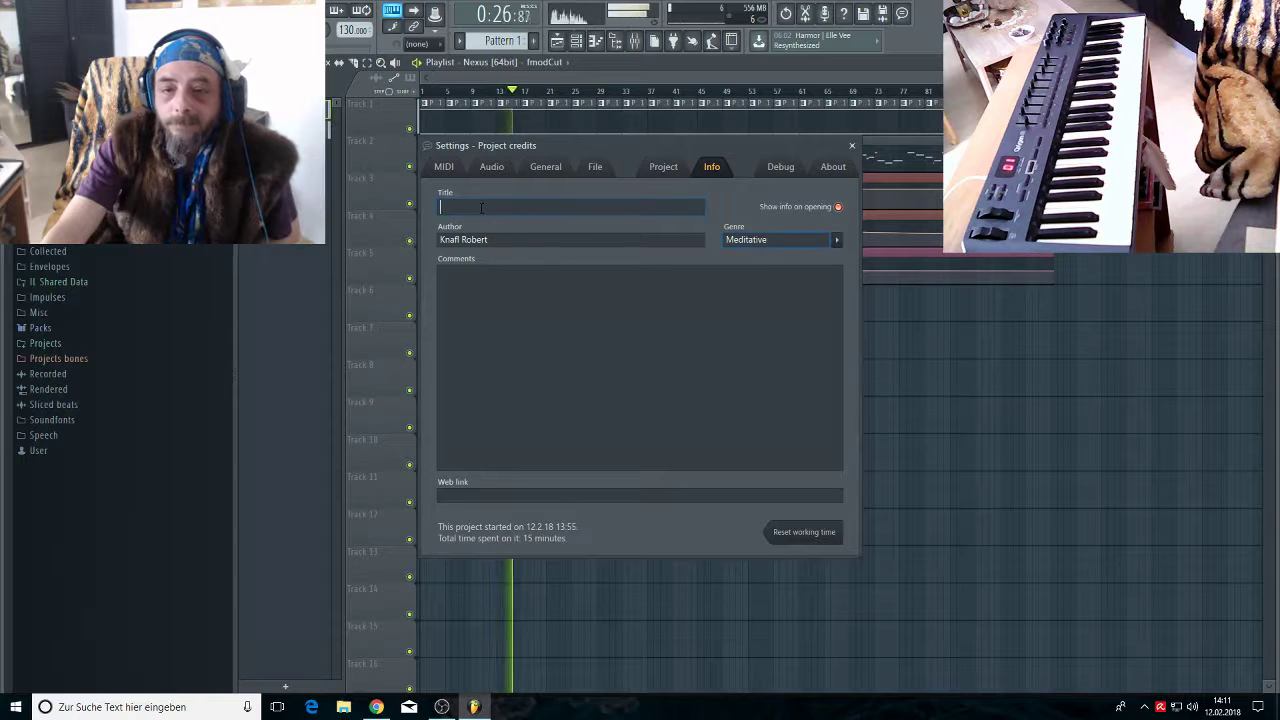
drag(582, 144, 664, 293)
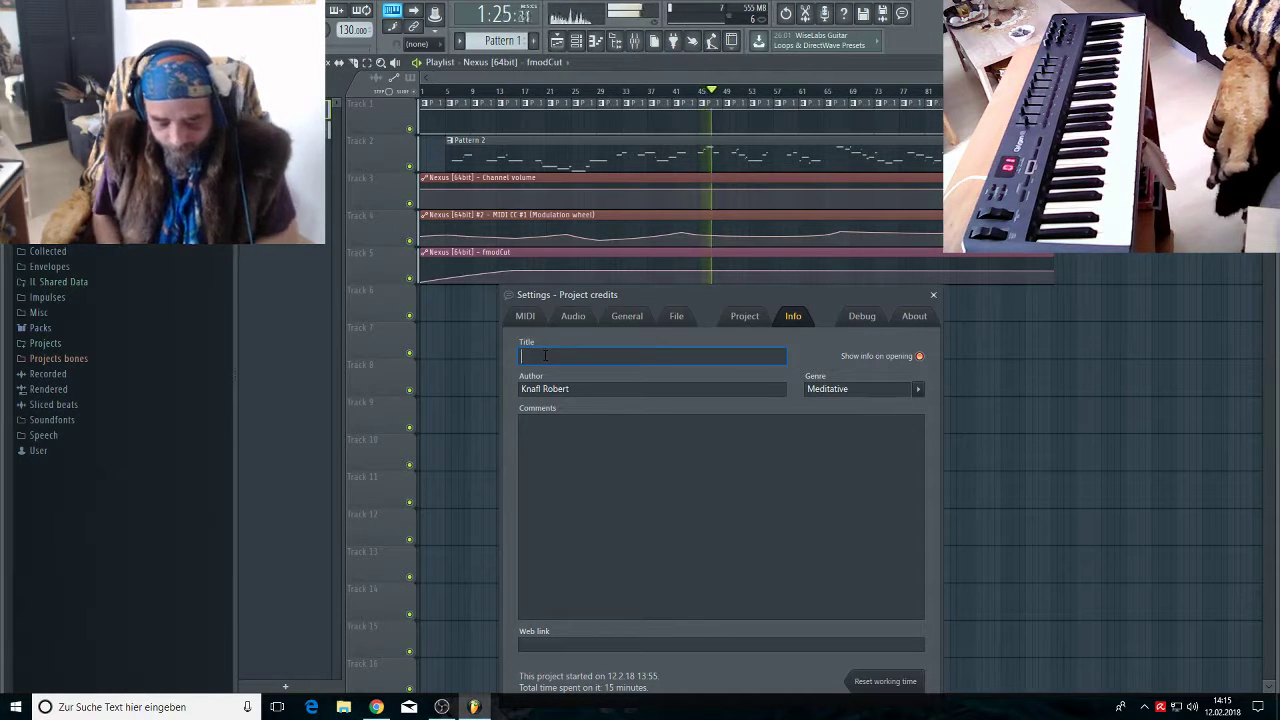
text(Eisk)
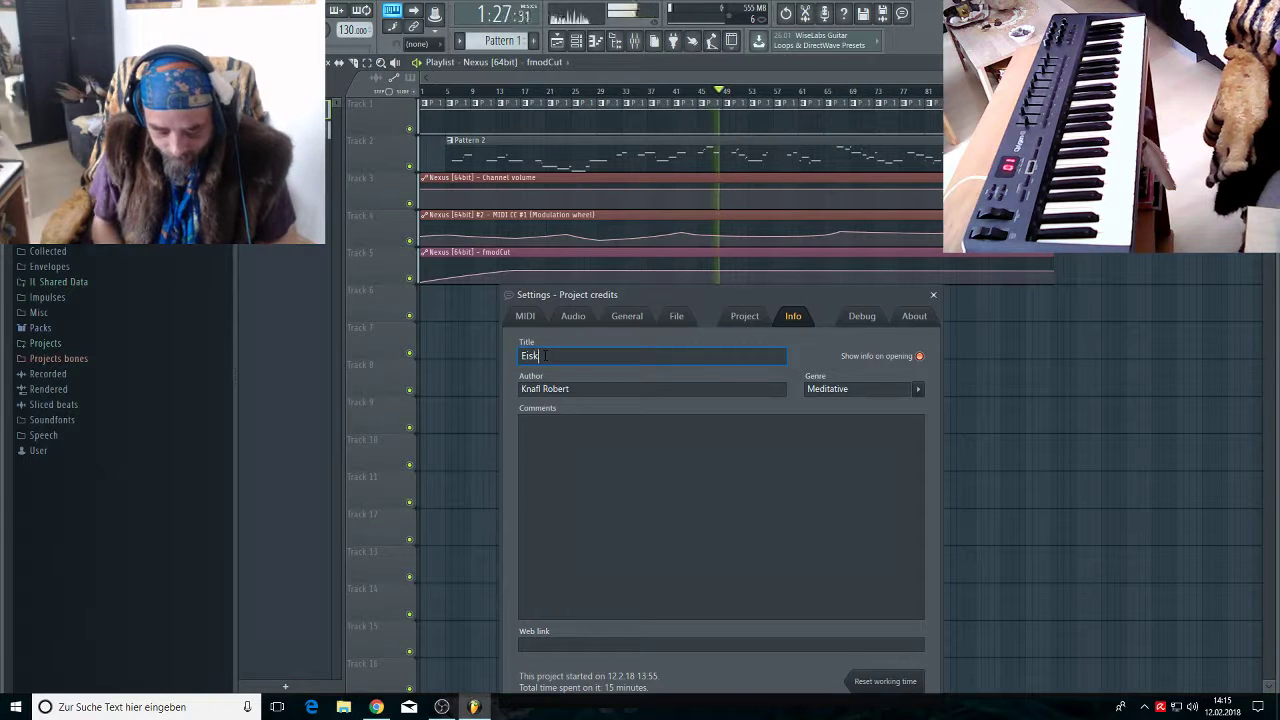
text(alter)
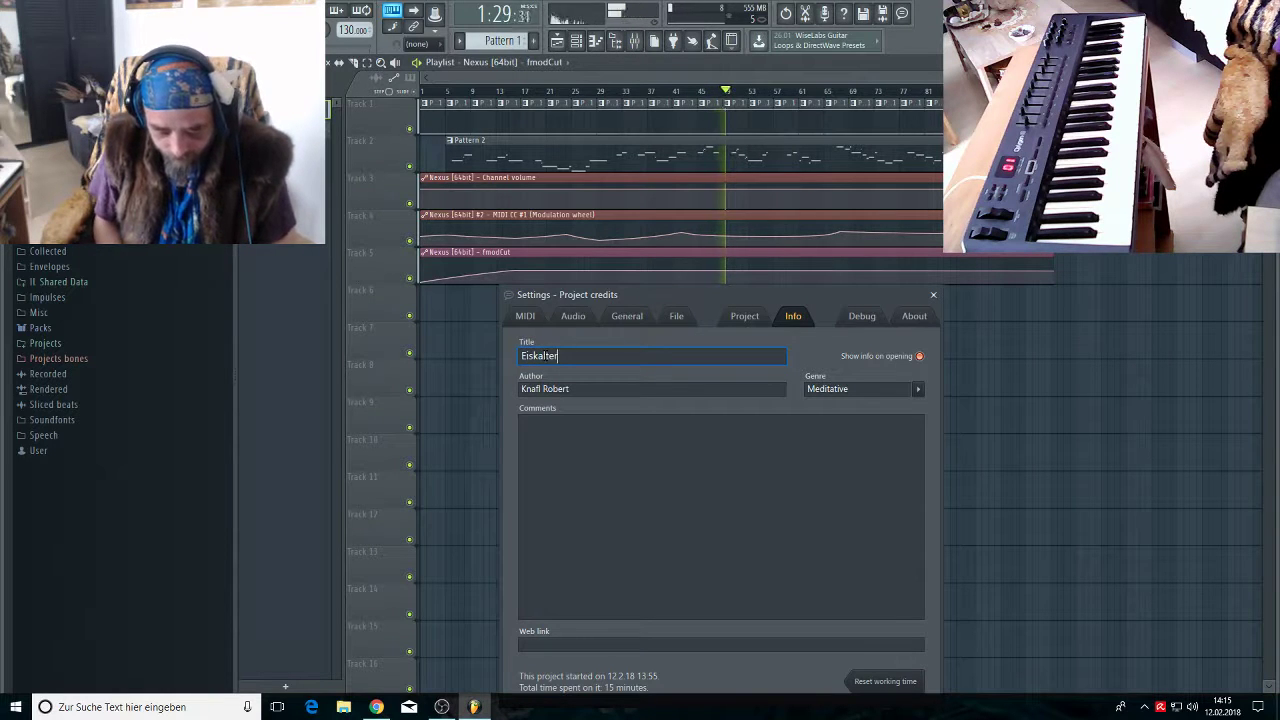
text( Frie)
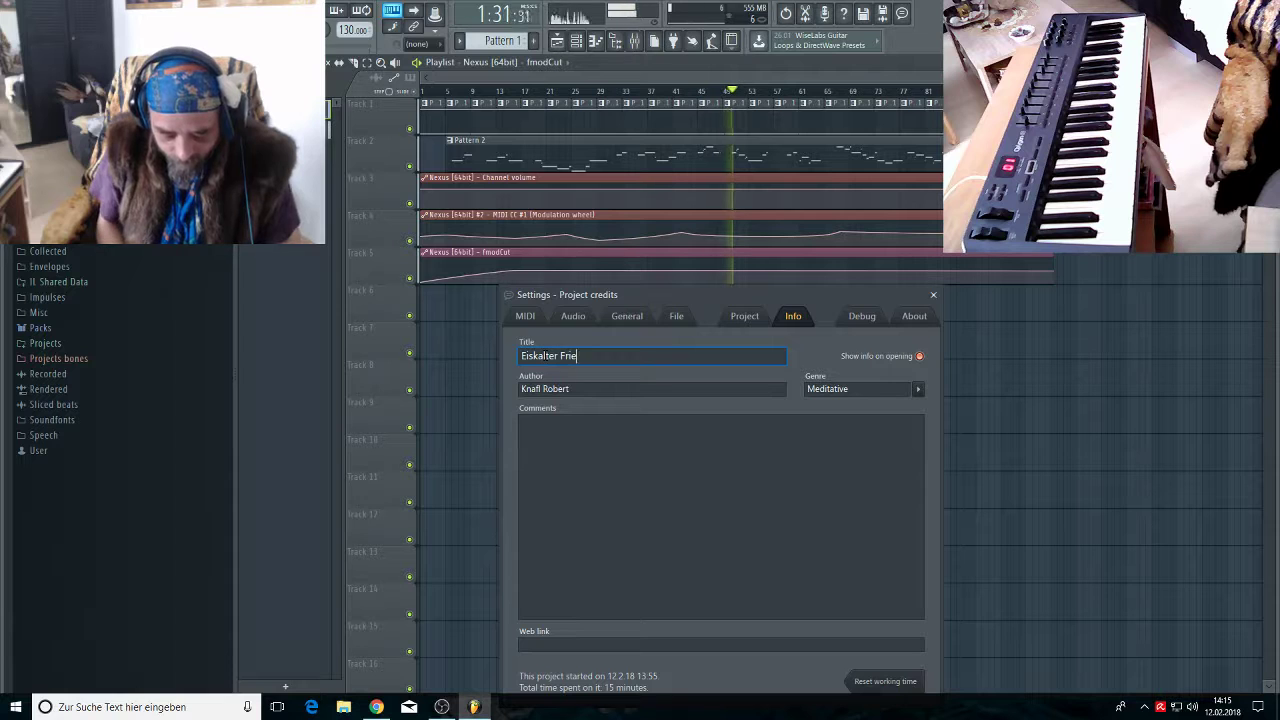
text(den)
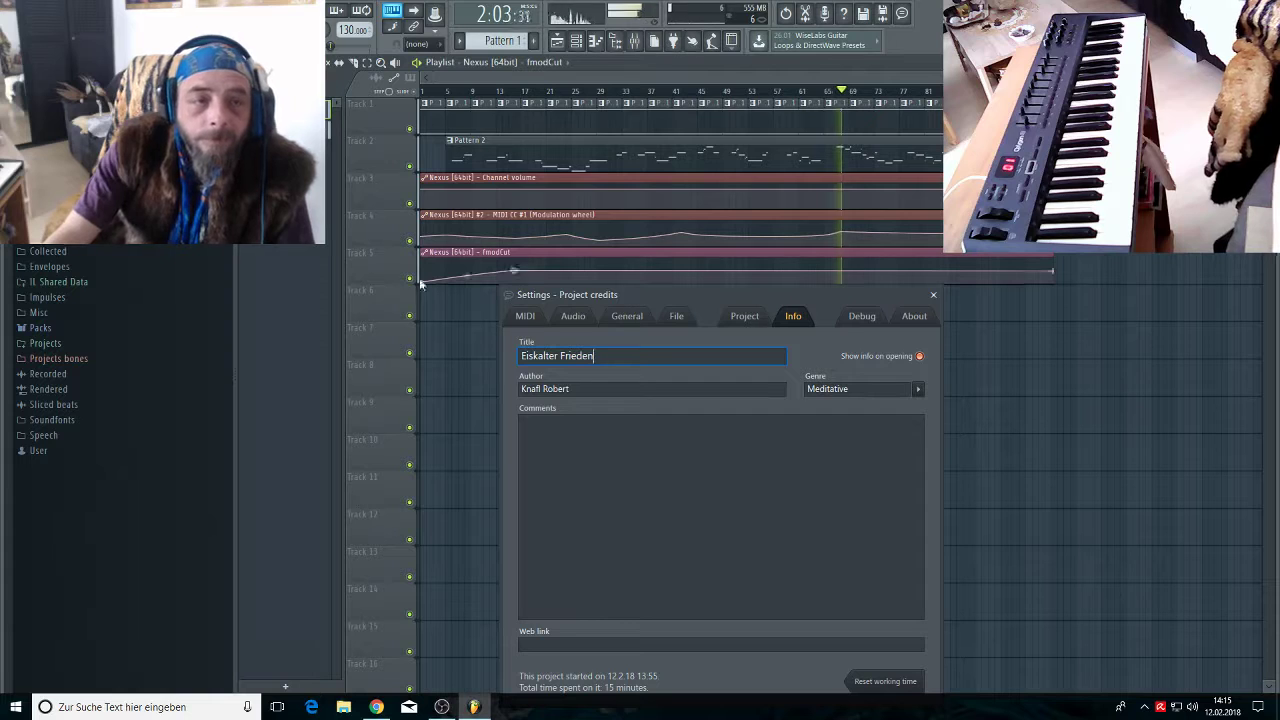
Save the project as a new FruityLoops file named "Eiskalter Frieden" in the Projects folder
key(alt+f)
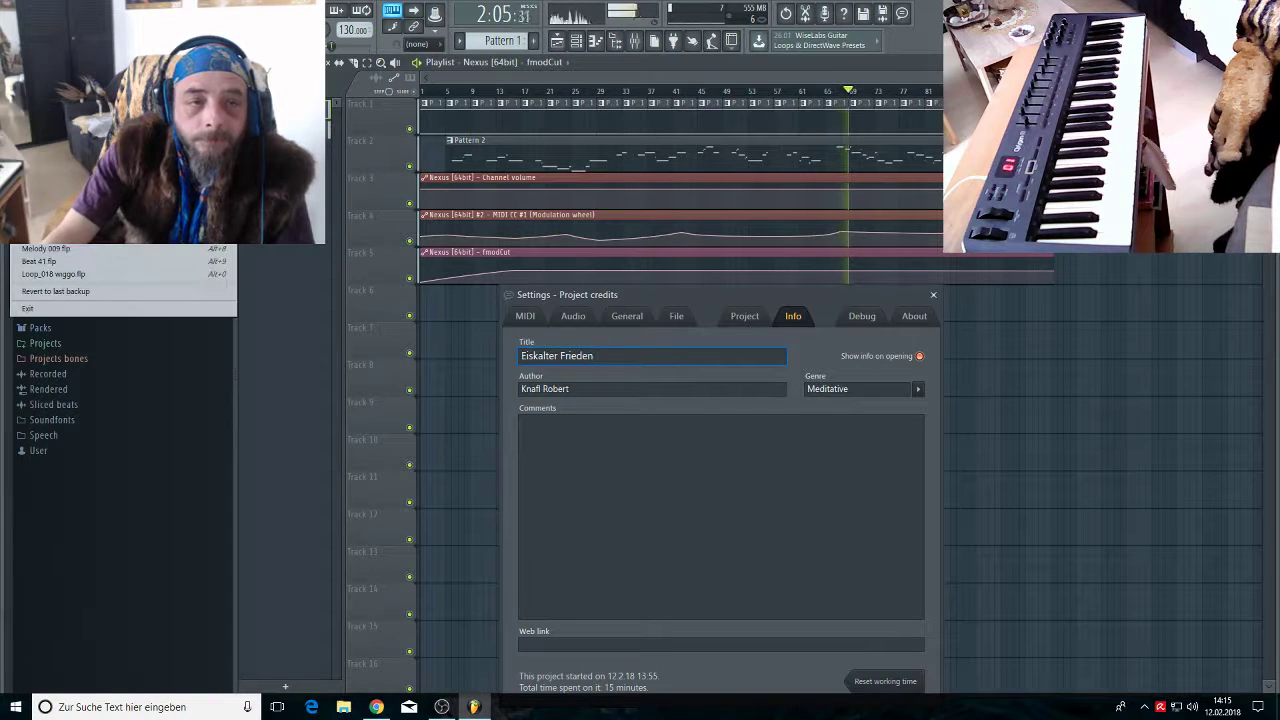
key(ctrl+shift+s)
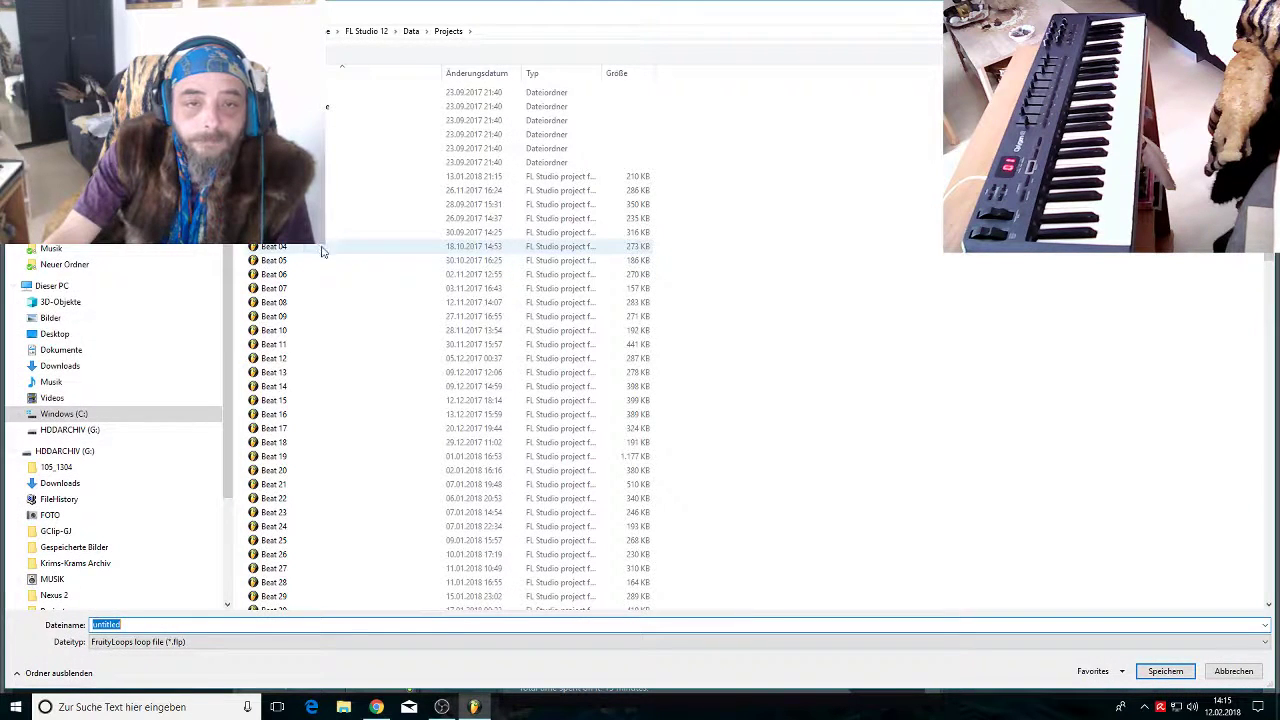
scroll(440, 360, down, 12)
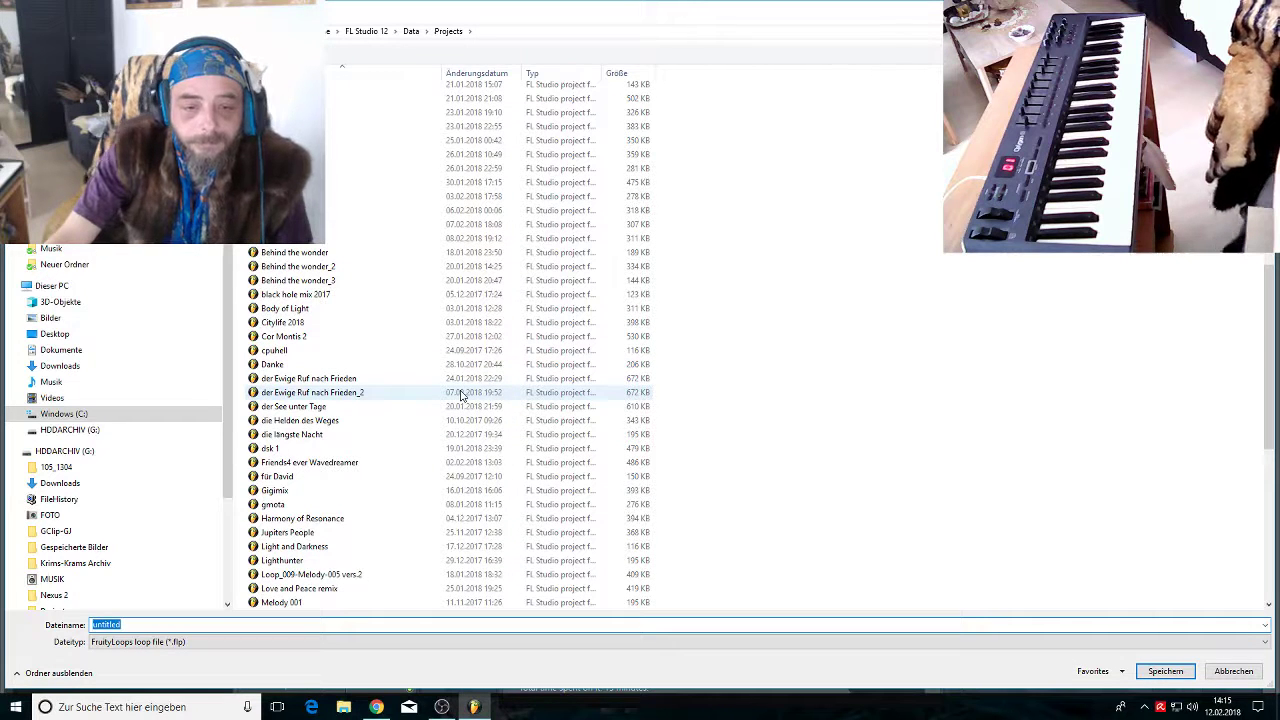
text(Eiskalter Fr)
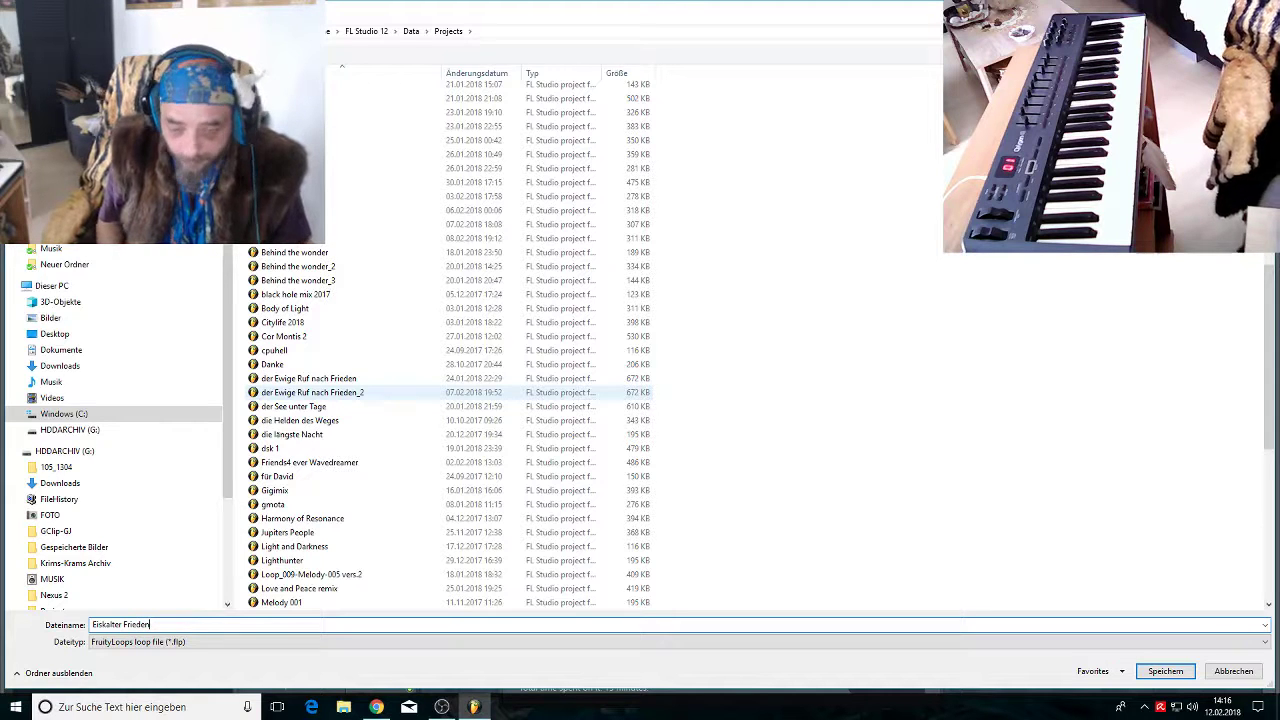
key(Return)
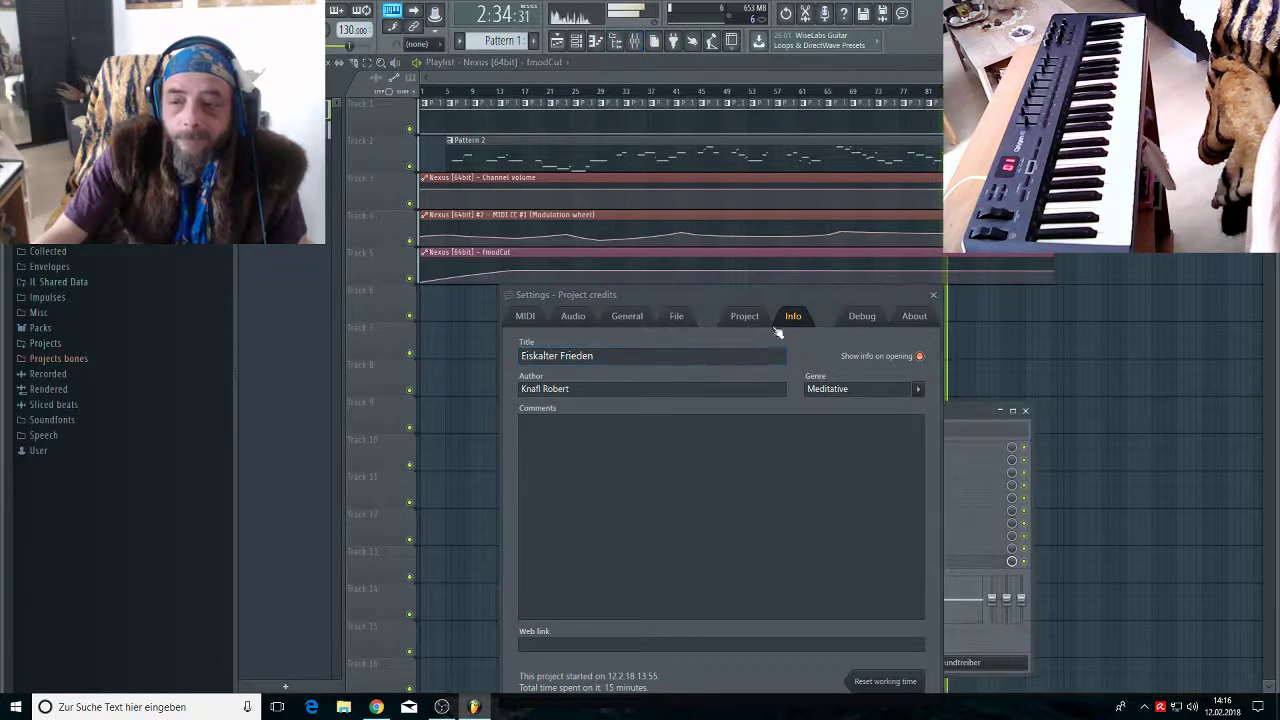
Close the project credits and raise the gain of the Fruity Limiter on the master mixer track, restarting playback
double_click(970, 404)
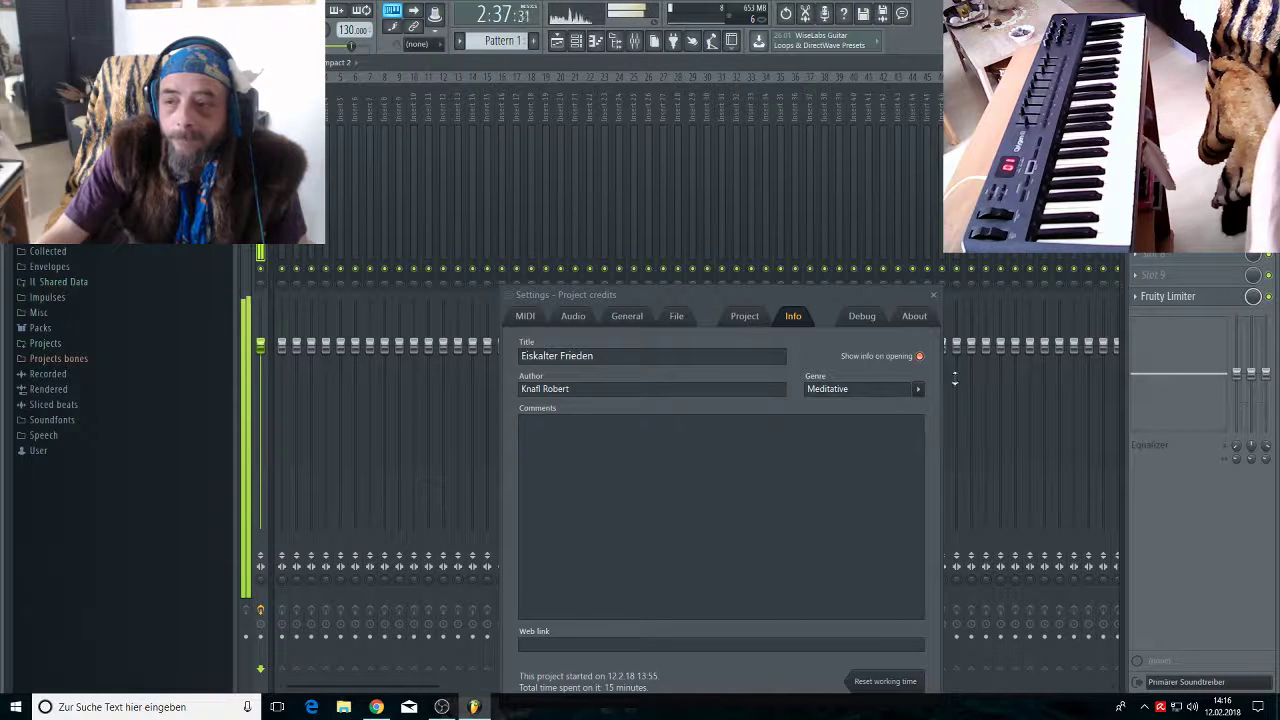
click(1166, 299)
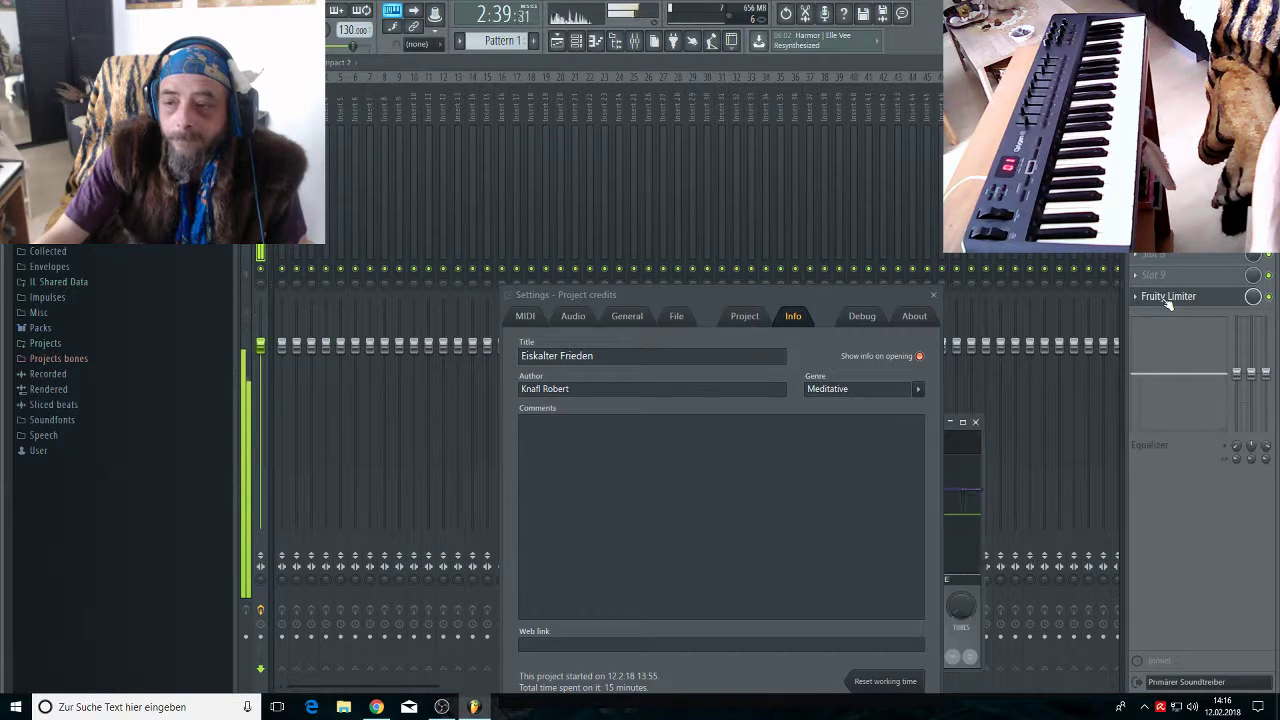
click(935, 297)
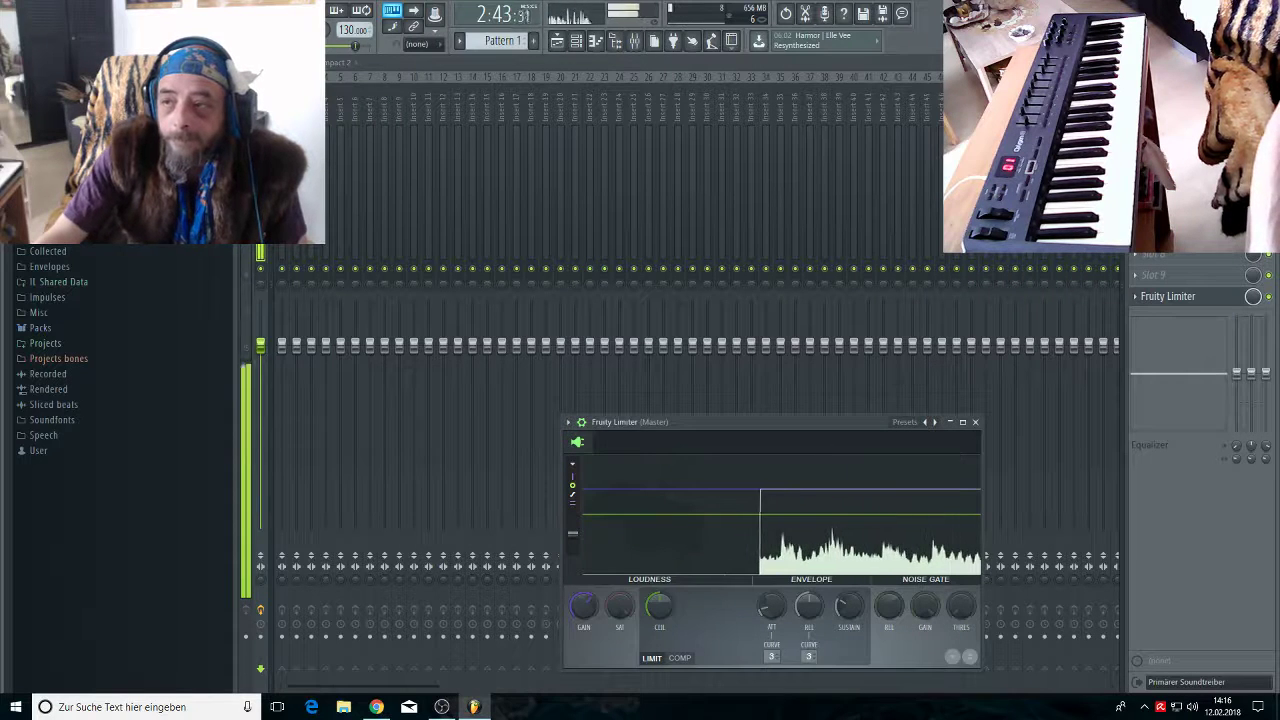
key(F5)
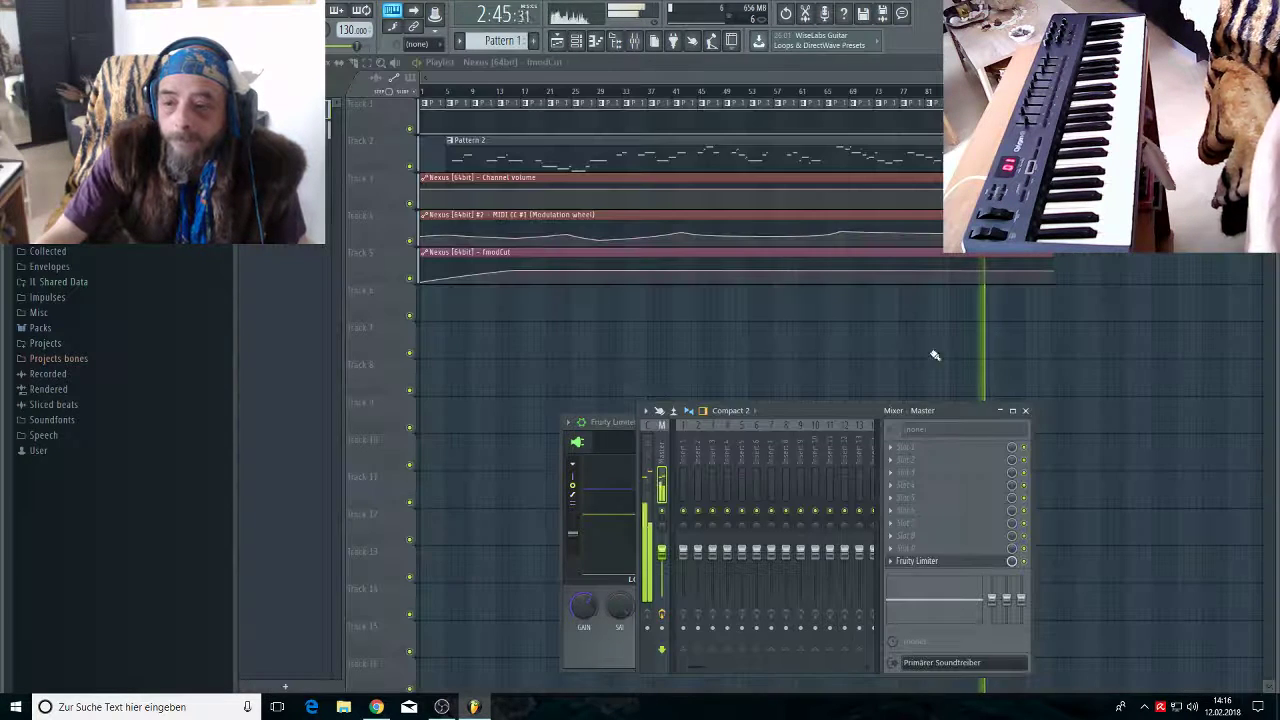
click(920, 562)
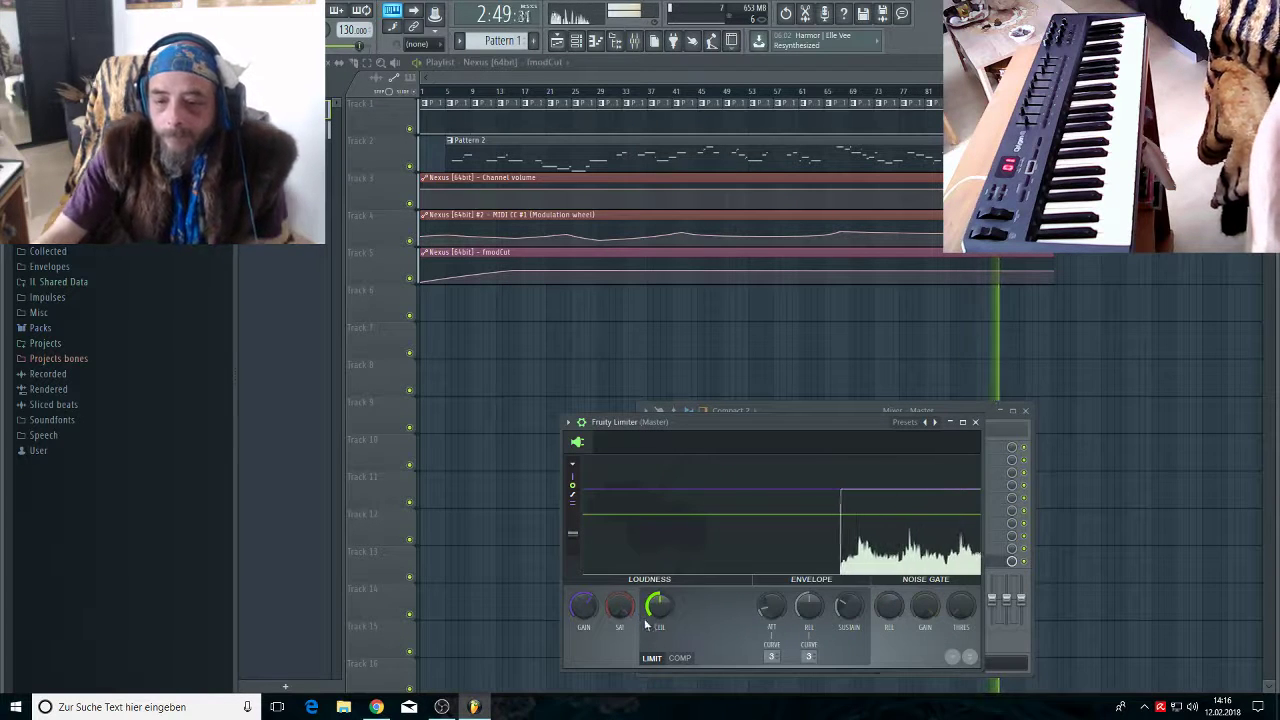
drag(595, 613, 595, 590)
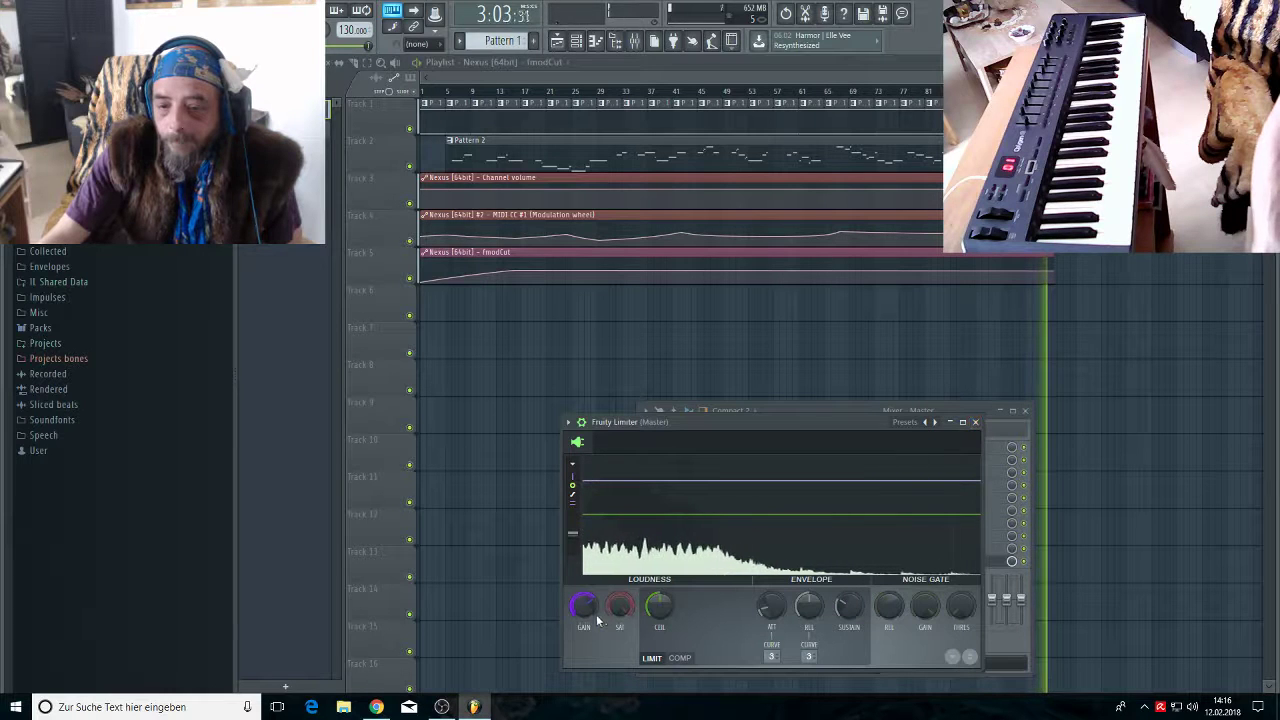
key(space)
click(975, 421)
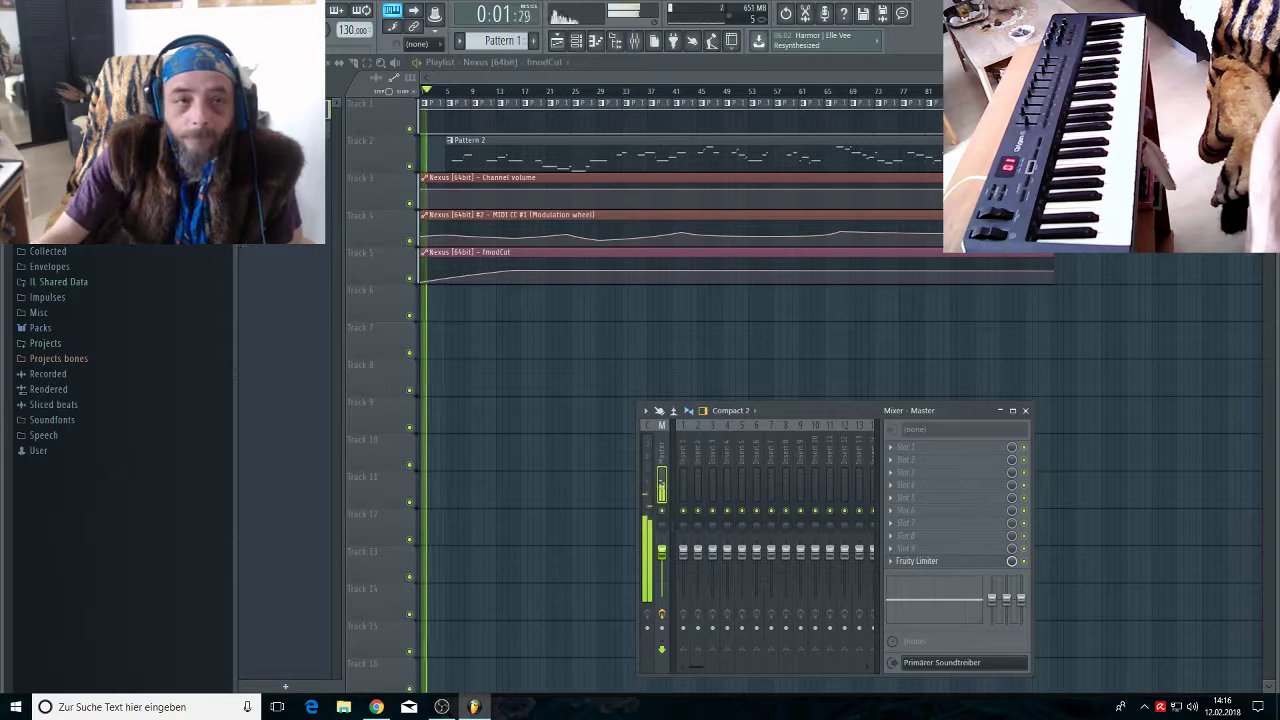
Save the project again and stop playback
click(20, 10)
key(ctrl+s)
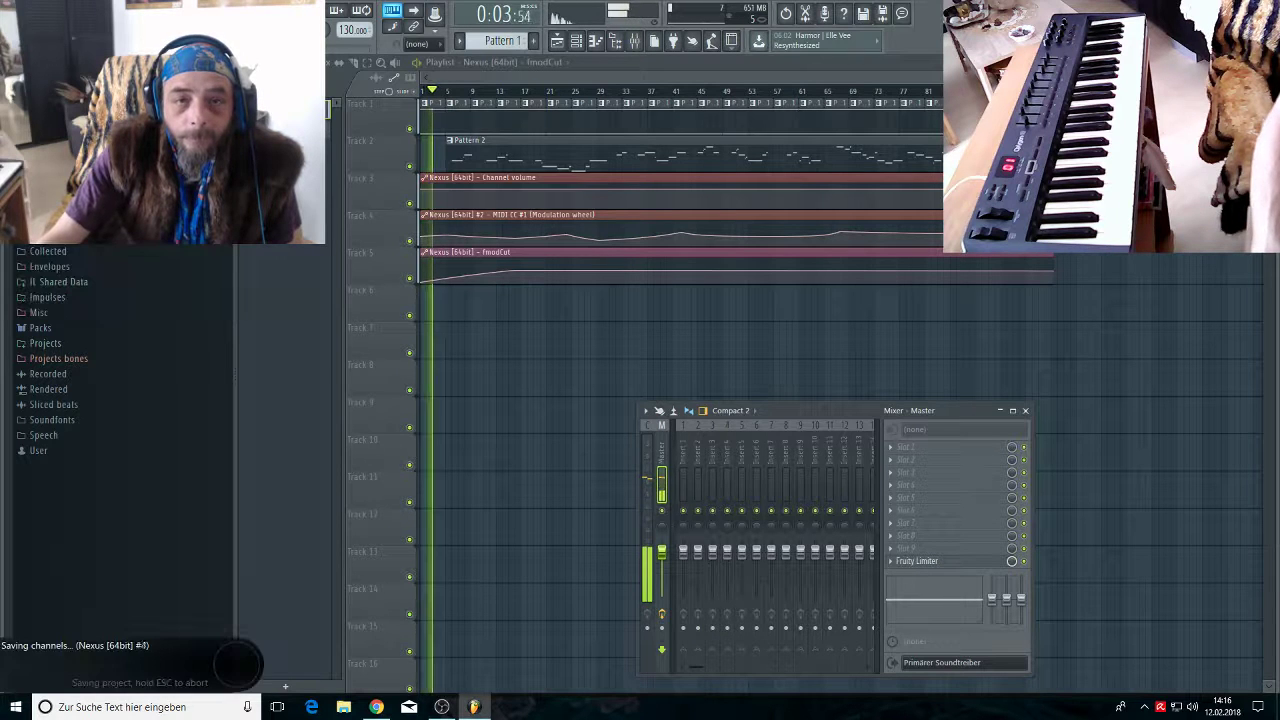
key(space)
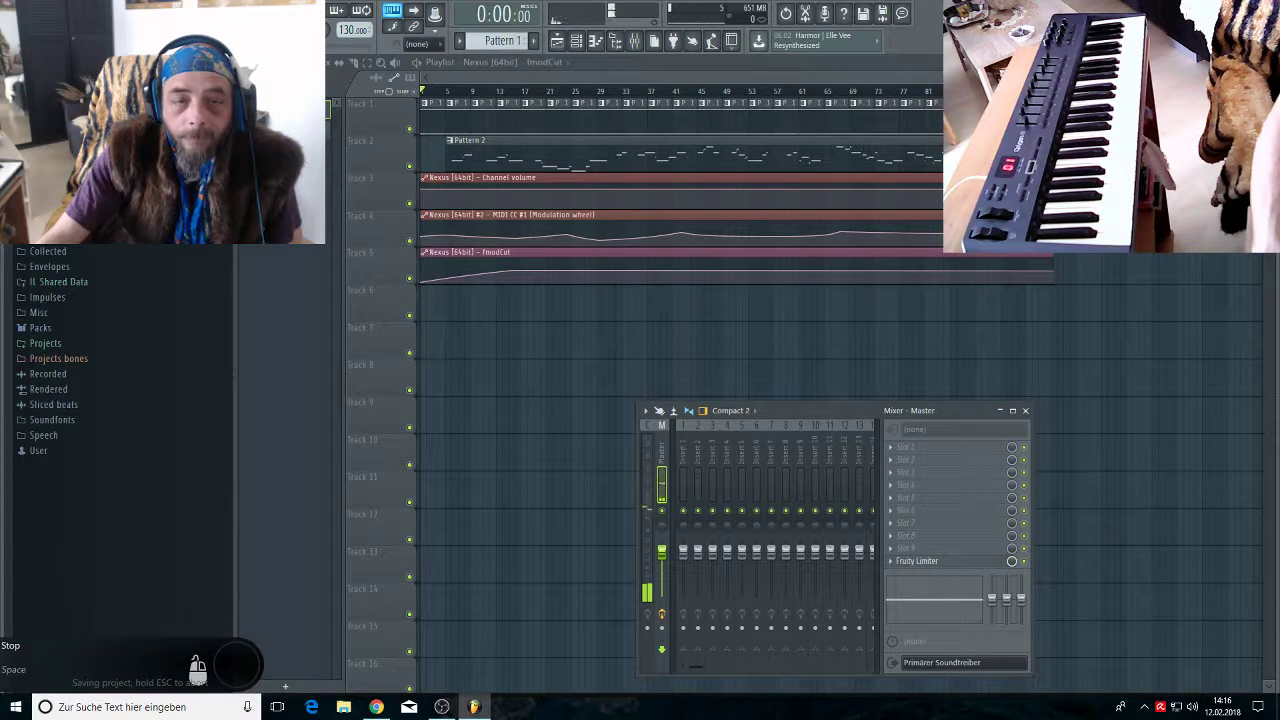
Export the song as a wave file named "Eiskalter Frieden" to the MUSIK folder and render it
key(alt+f)
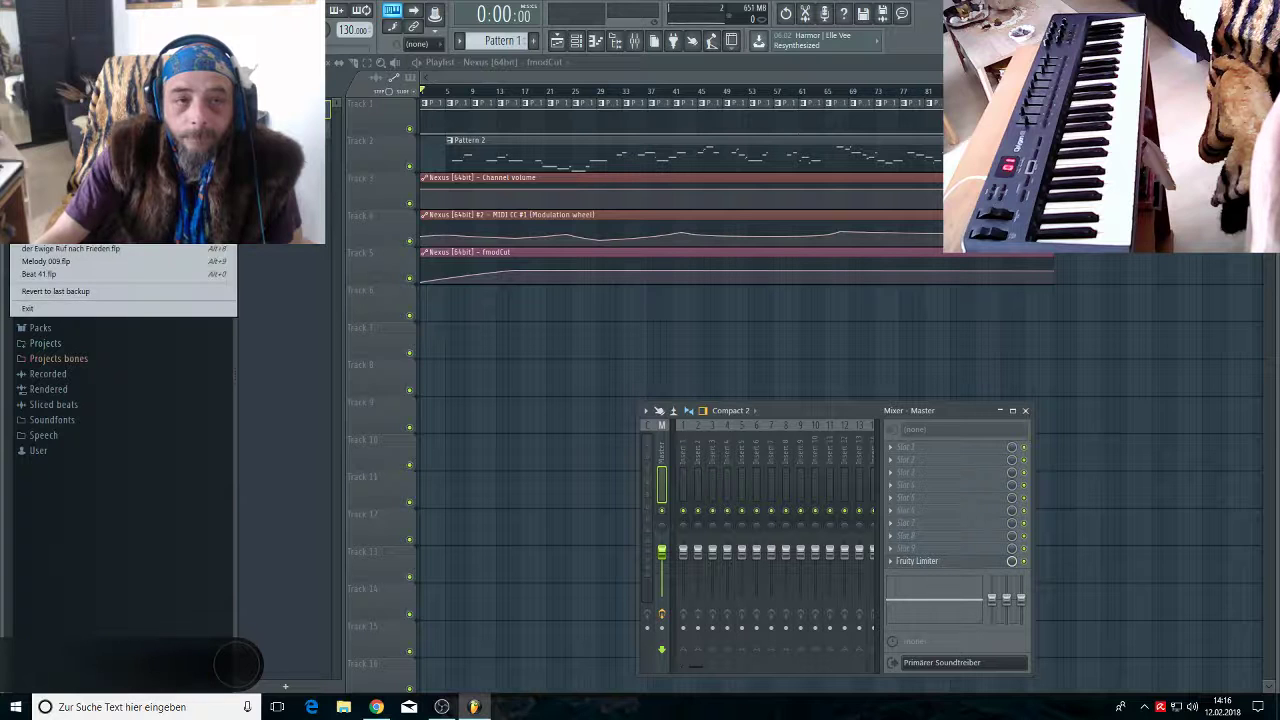
key(e)
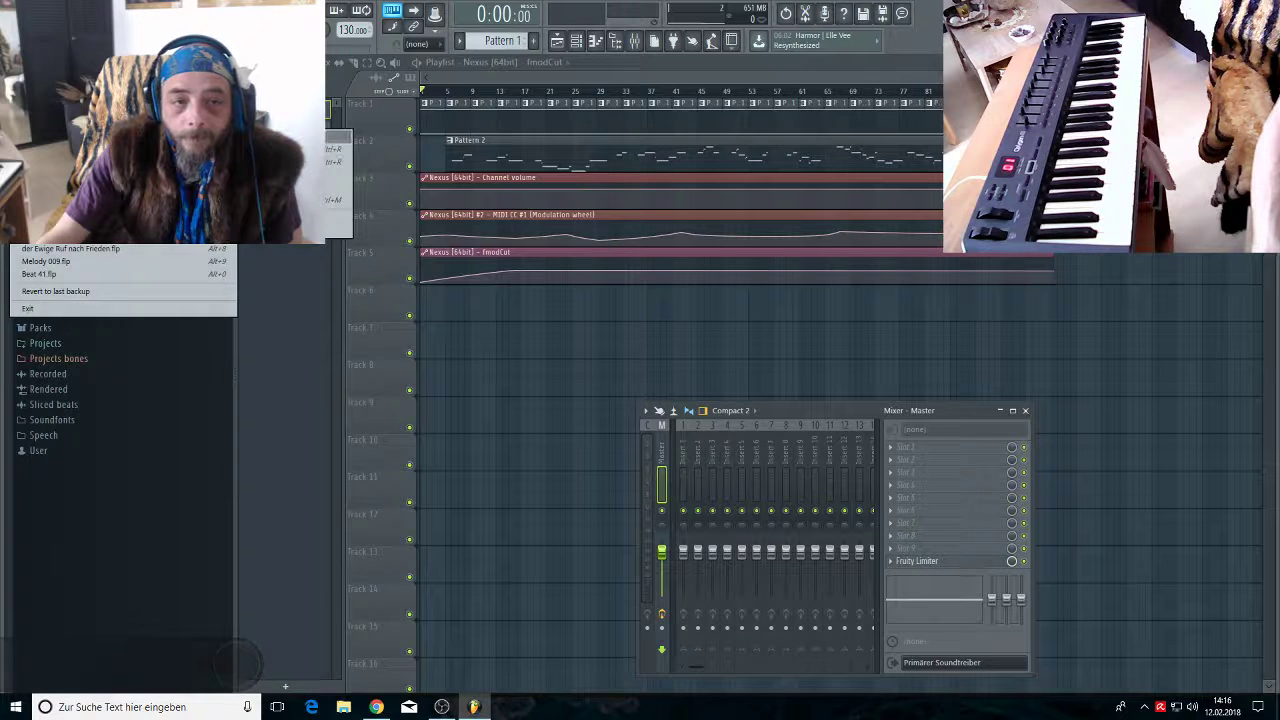
key(w)
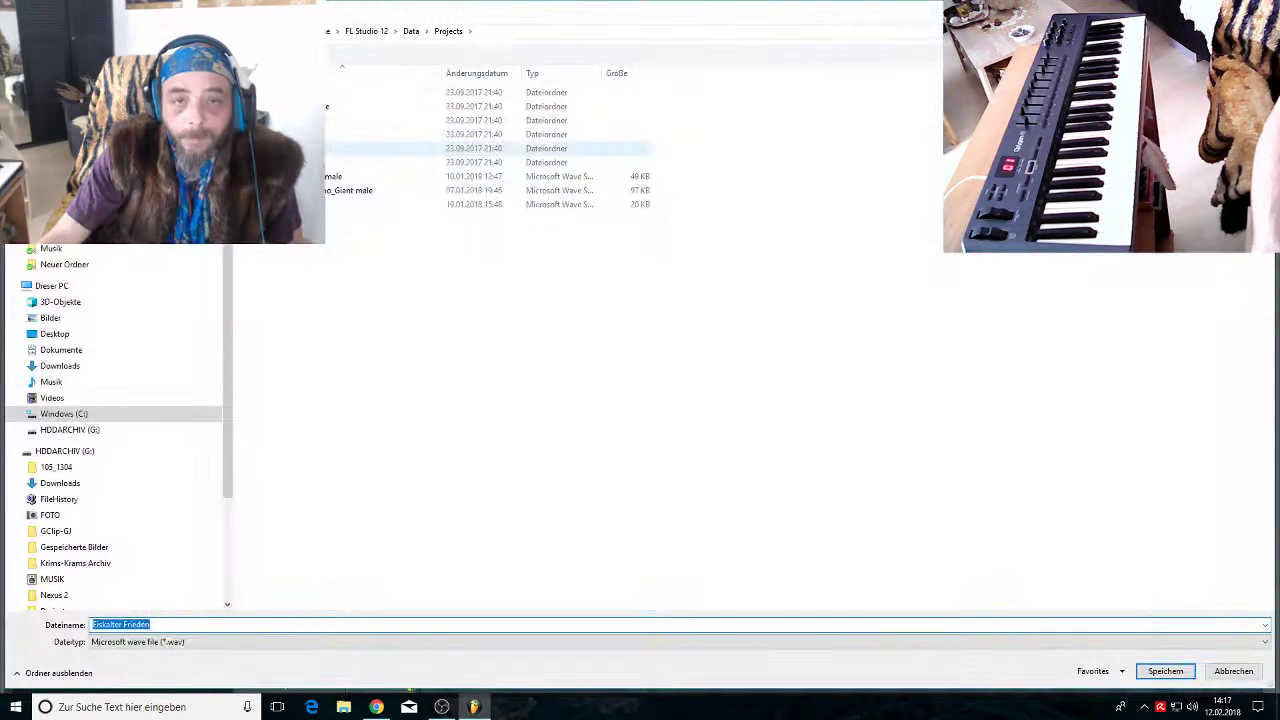
click(60, 200)
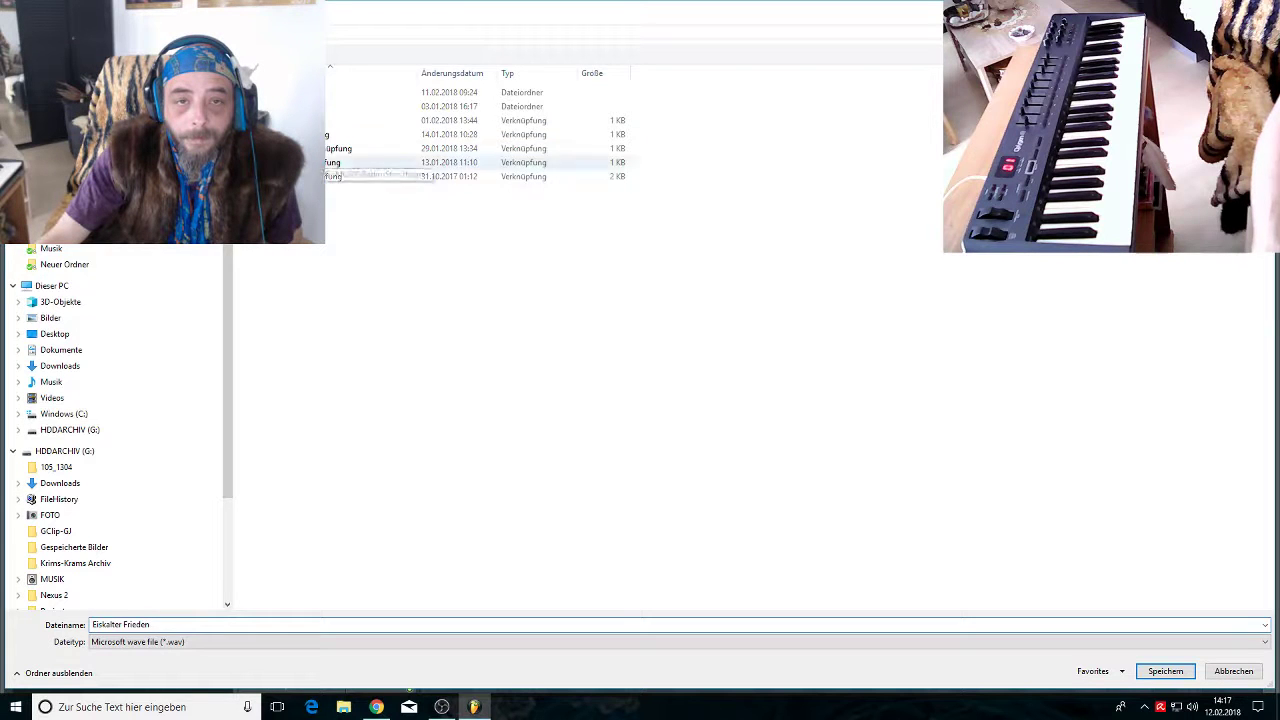
double_click(300, 148)
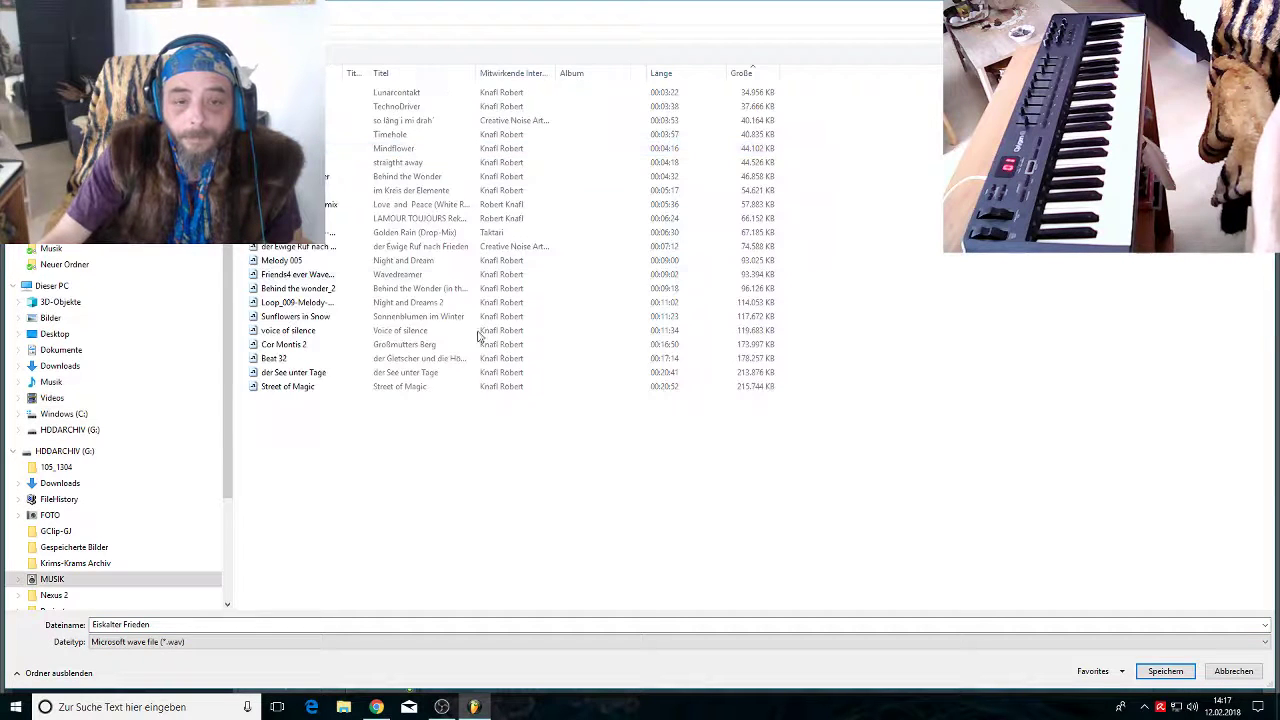
click(1176, 679)
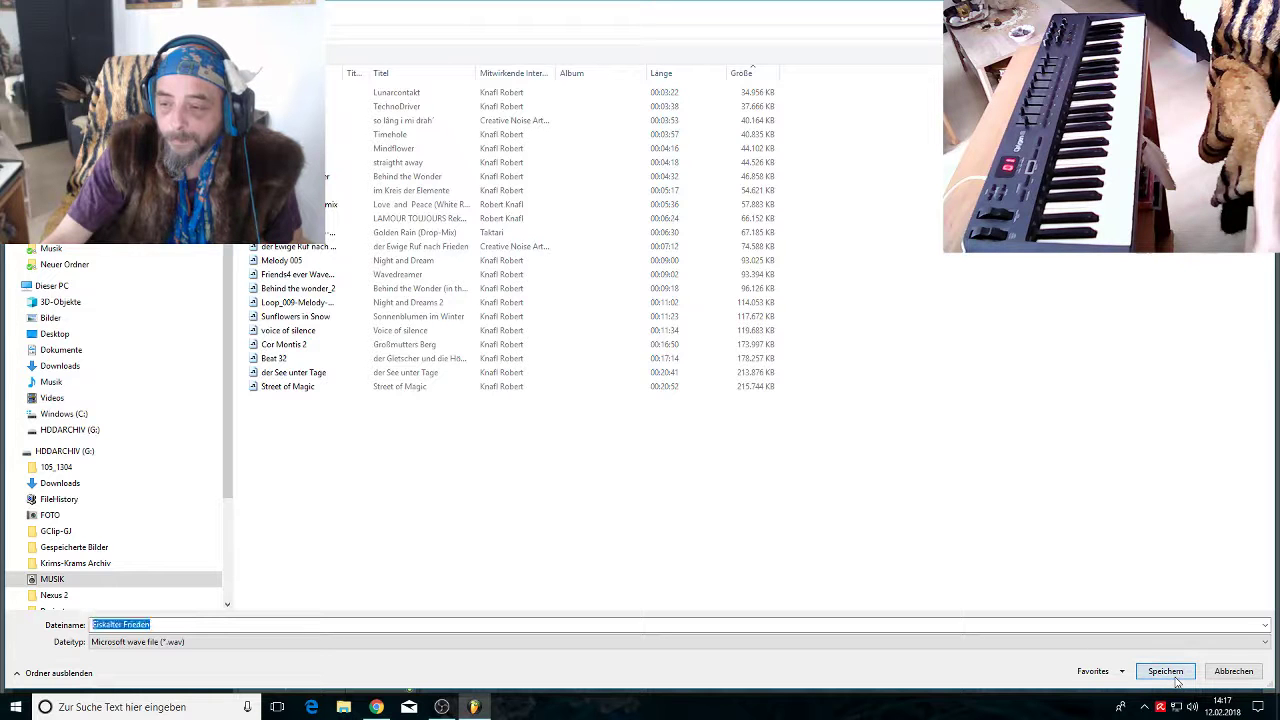
click(1176, 680)
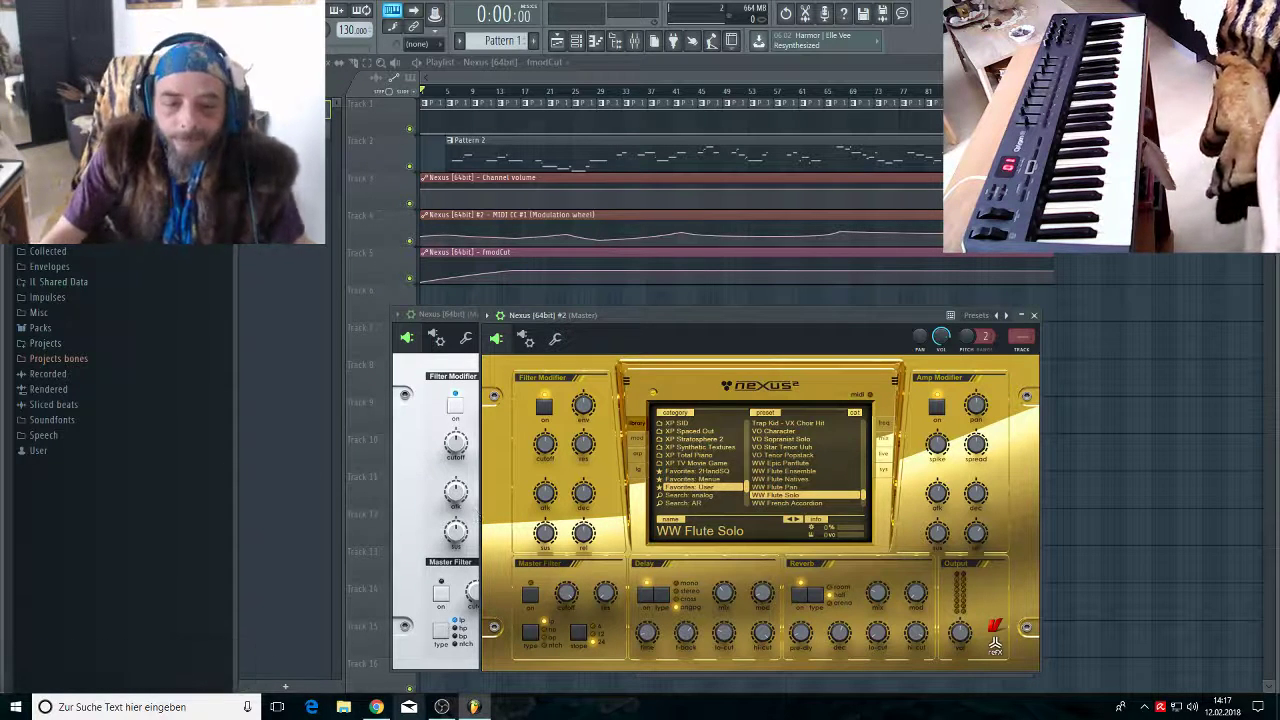
Switch to OBS Studio
mouse_move(443, 708)
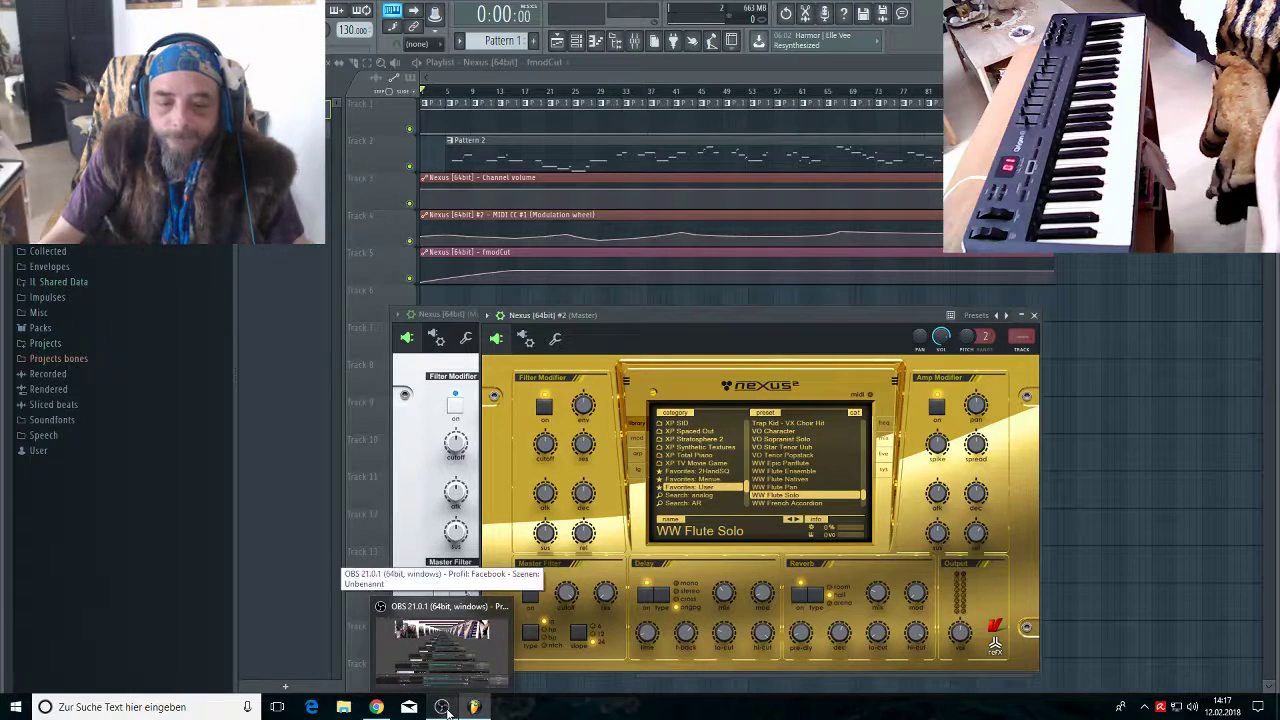
click(443, 708)
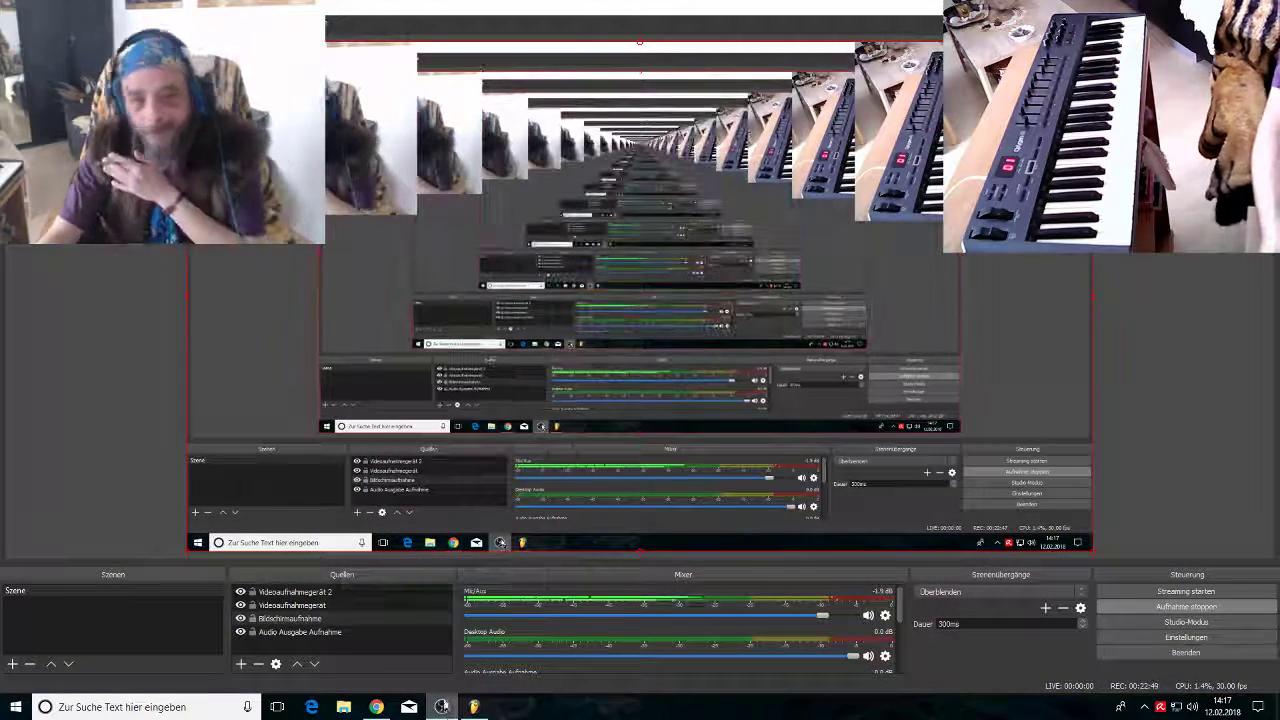